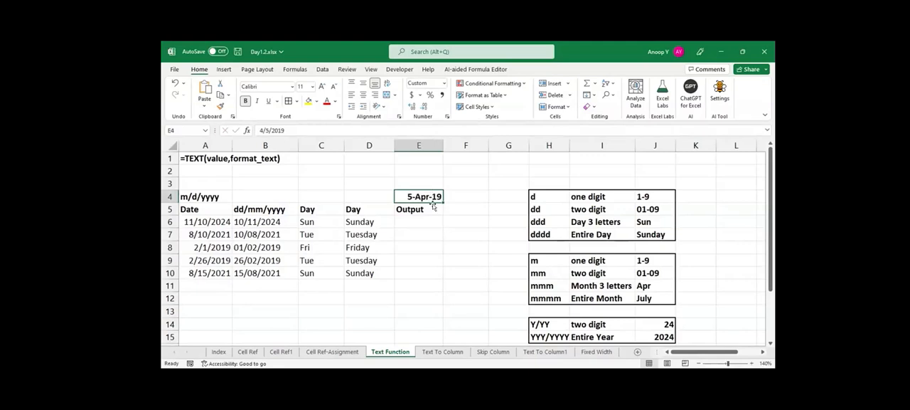
Enter the formula =TEXT(A6,"d-mmm-y") in cell E6 of the Output column.
{"action": "left_click", "coordinate": [418, 220]}
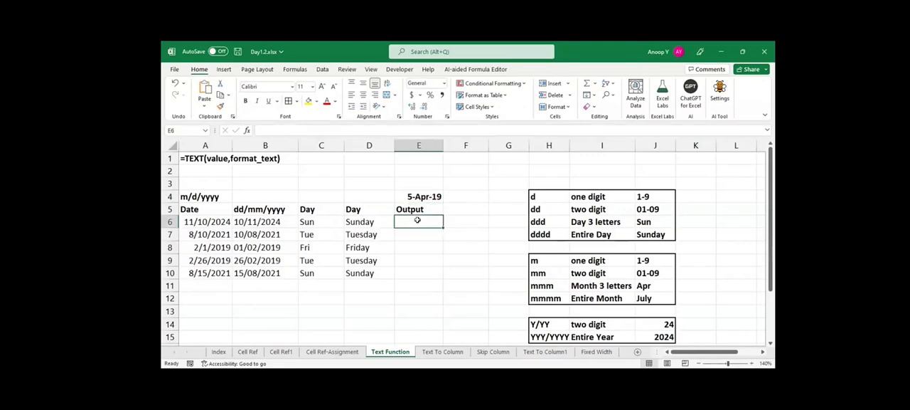
{"action": "type", "text": "="}
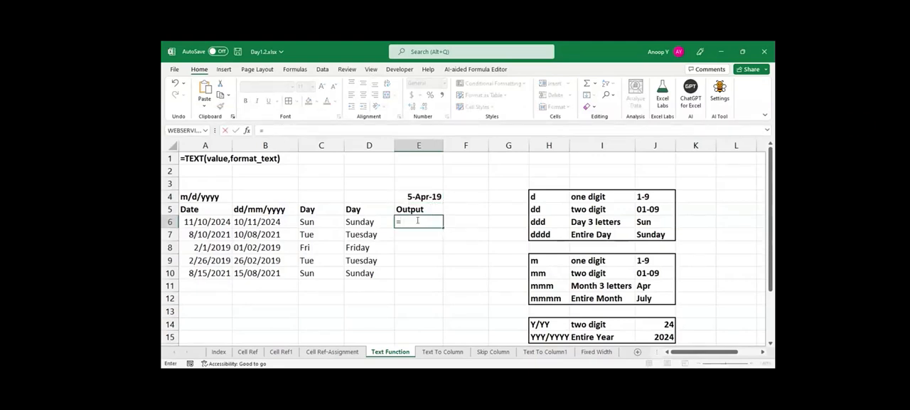
{"action": "type", "text": "TEXT(A6"}
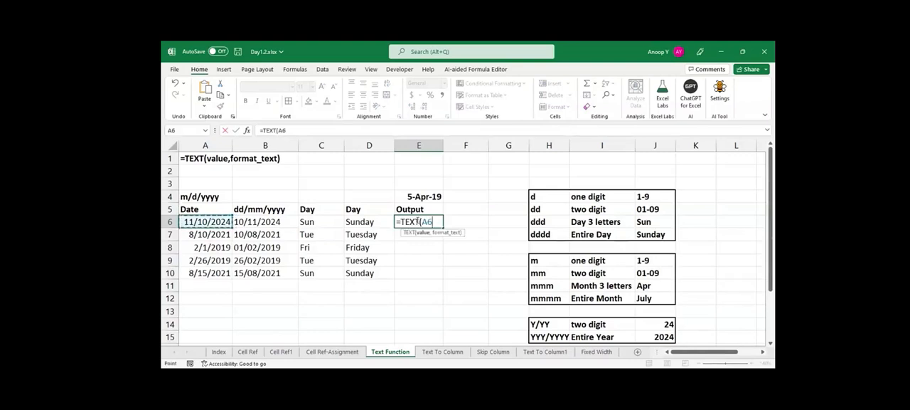
{"action": "type", "text": ",\""}
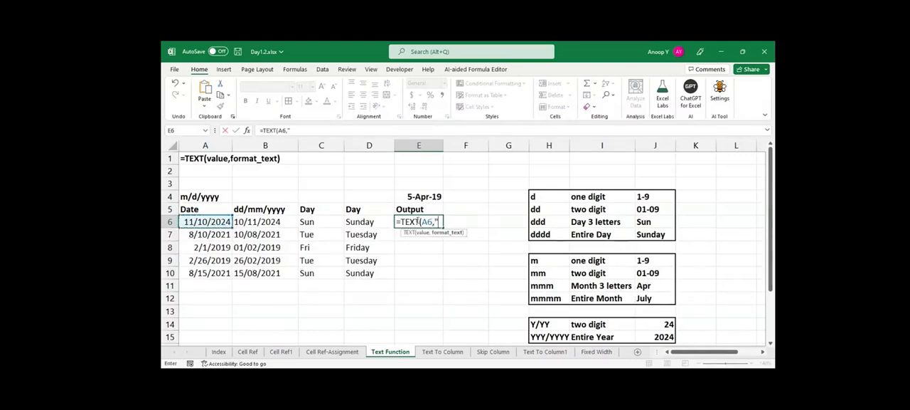
{"action": "type", "text": "d-mmm-yy"}
{"action": "key", "text": "BackSpace"}
{"action": "type", "text": "\")"}
{"action": "key", "text": "Return"}
Change the E6 format text to "d-mmm-yy" and fill the formula down to E10.
{"action": "left_click", "coordinate": [418, 222]}
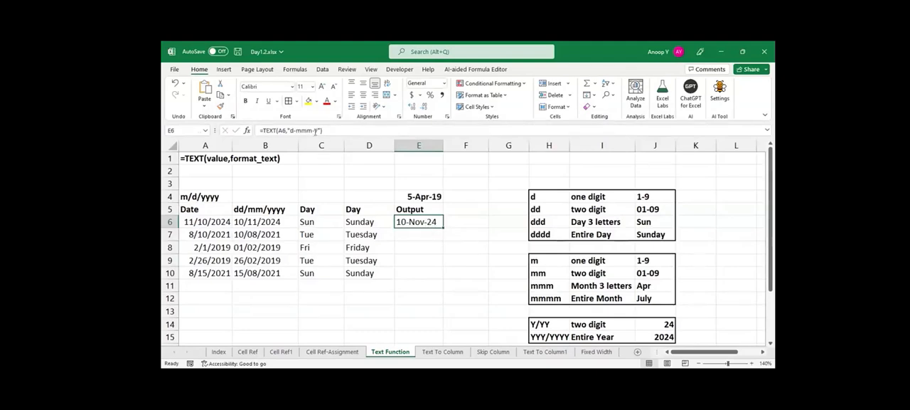
{"action": "left_click", "coordinate": [316, 130]}
{"action": "type", "text": "y"}
{"action": "key", "text": "ctrl+Return"}
{"action": "double_click", "coordinate": [442, 224]}
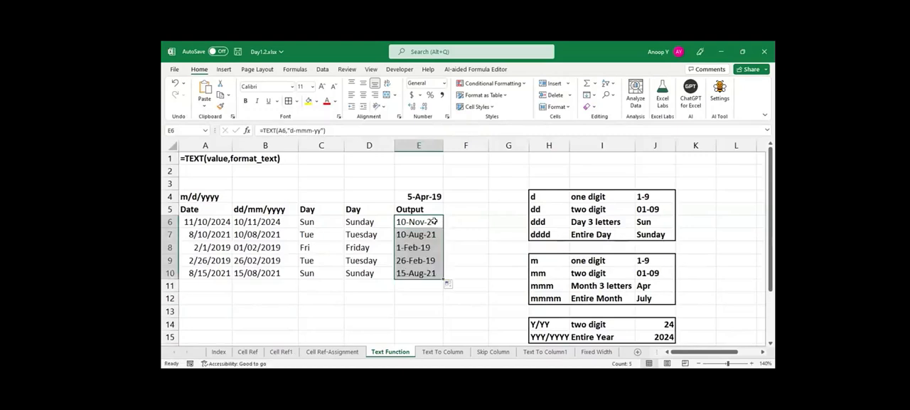
{"action": "left_click", "coordinate": [499, 278]}
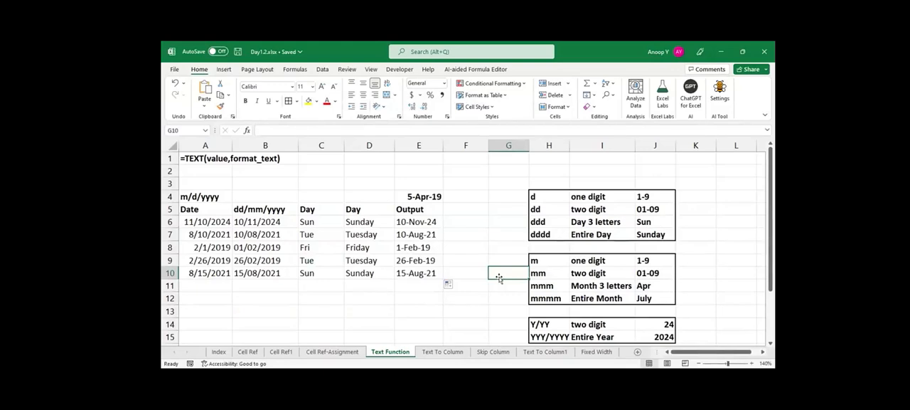
On the Text To Column sheet, examine the shortcut note, the Text to Columns command, and the Name, F_Name and L_Name columns.
{"action": "left_click", "coordinate": [450, 354]}
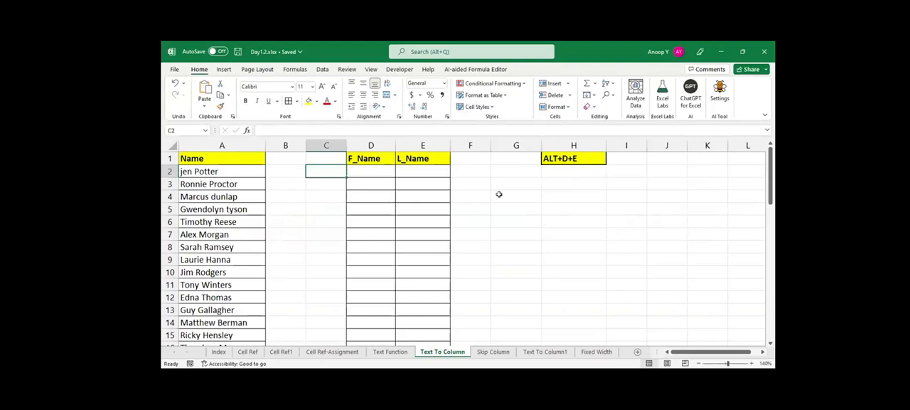
{"action": "left_click", "coordinate": [558, 159]}
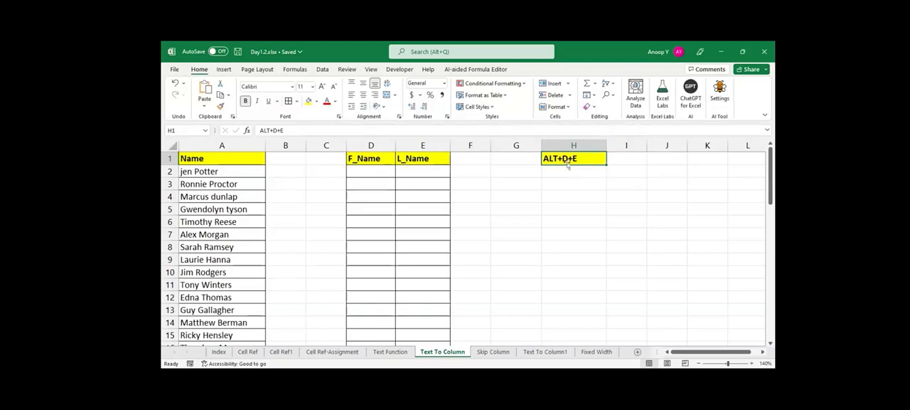
{"action": "left_click", "coordinate": [321, 71]}
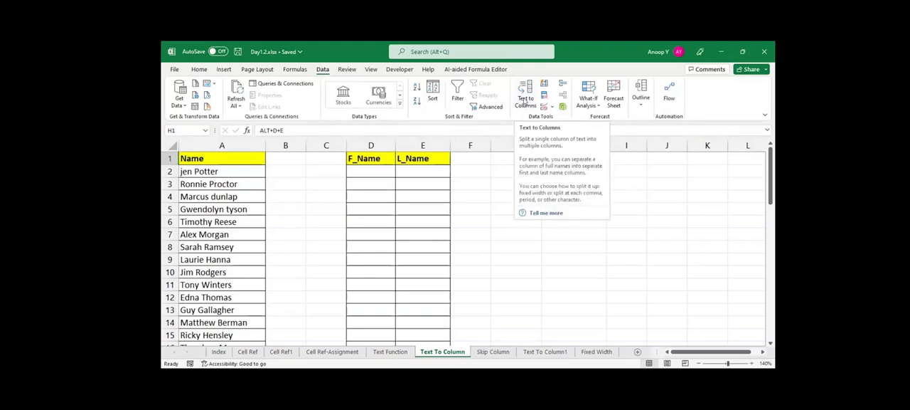
{"action": "left_click", "coordinate": [382, 225]}
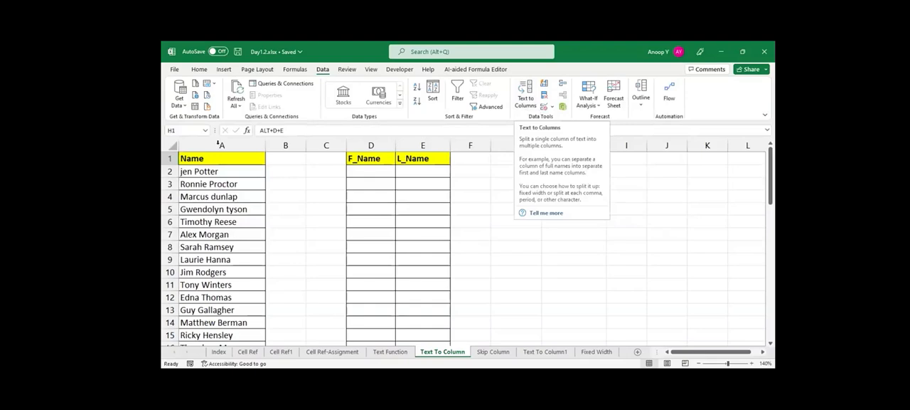
{"action": "left_click", "coordinate": [199, 69]}
{"action": "left_click_drag", "start_coordinate": [203, 172], "coordinate": [204, 233]}
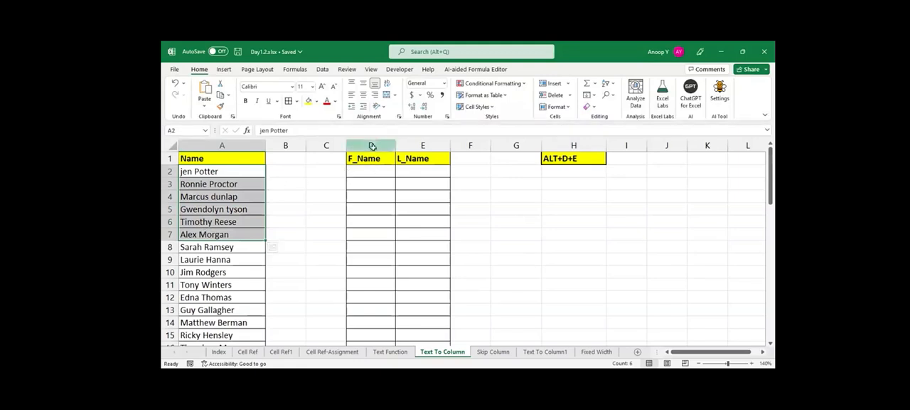
{"action": "left_click", "coordinate": [372, 145]}
{"action": "left_click", "coordinate": [424, 146]}
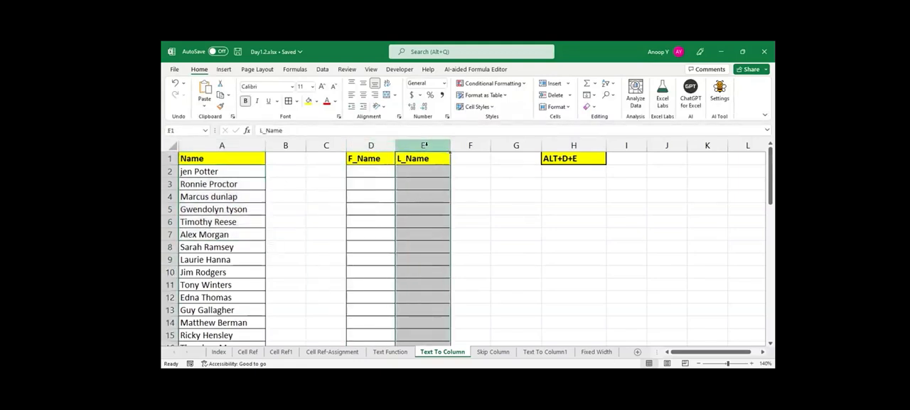
Select all the full names in the Name column, A2 through A50.
{"action": "left_click", "coordinate": [233, 171]}
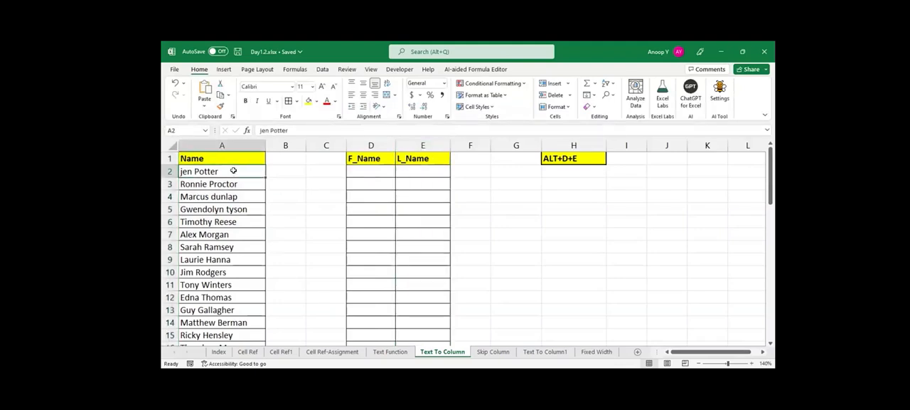
{"action": "mouse_move", "coordinate": [234, 171]}
{"action": "left_mouse_down"}
{"action": "mouse_move", "coordinate": [242, 197]}
{"action": "mouse_move", "coordinate": [235, 167]}
{"action": "left_mouse_up"}
{"action": "key", "text": "ctrl+shift+Down"}
{"action": "key", "text": "alt+d"}
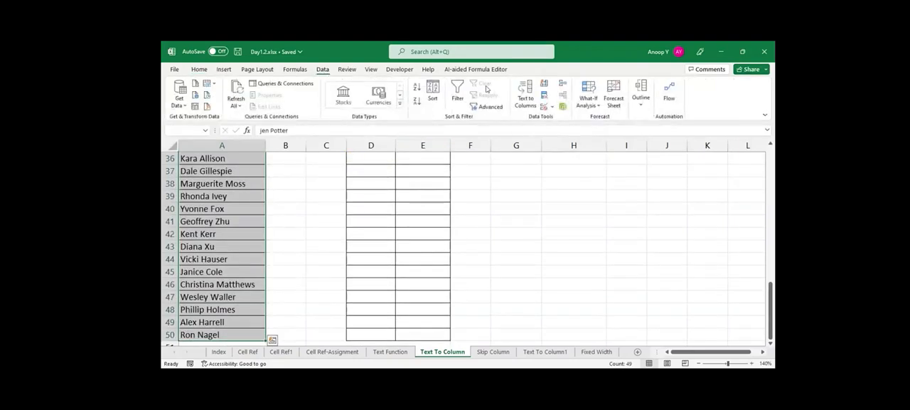
{"action": "left_click", "coordinate": [523, 96]}
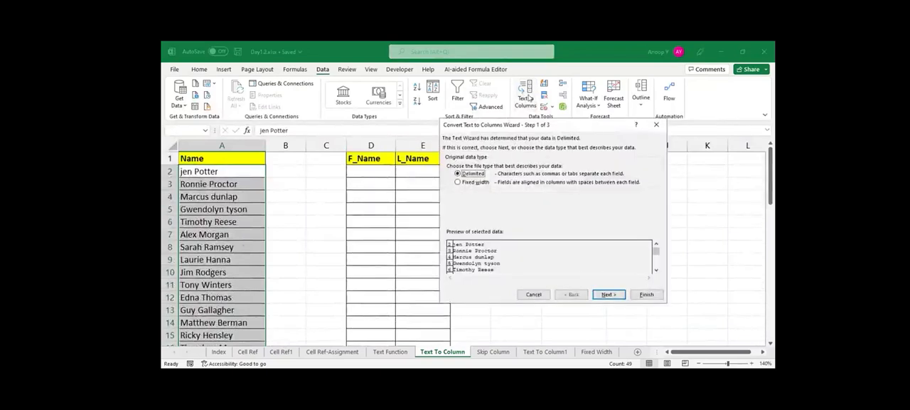
{"action": "key", "text": "Escape"}
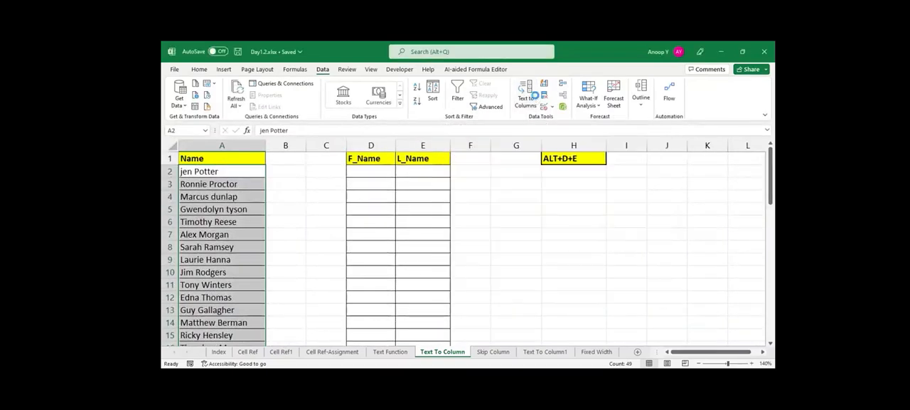
Start Text to Columns on the selected names as delimited data and add Space as a delimiter.
{"action": "key", "text": "alt+d"}
{"action": "key", "text": "e"}
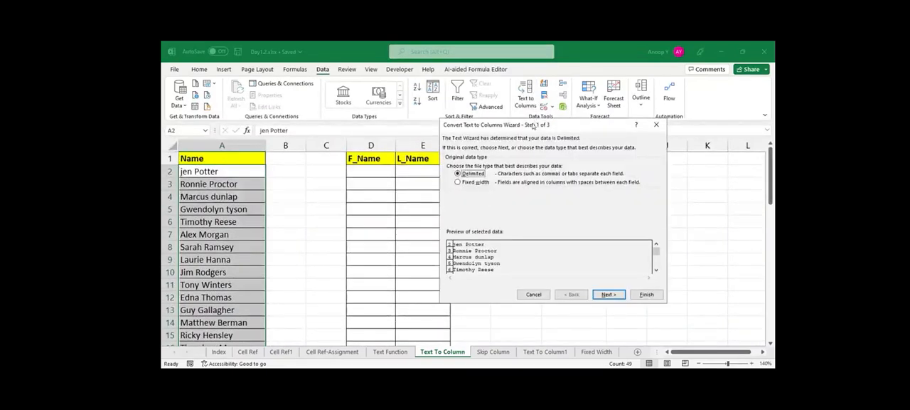
{"action": "left_click_drag", "start_coordinate": [534, 125], "coordinate": [595, 150]}
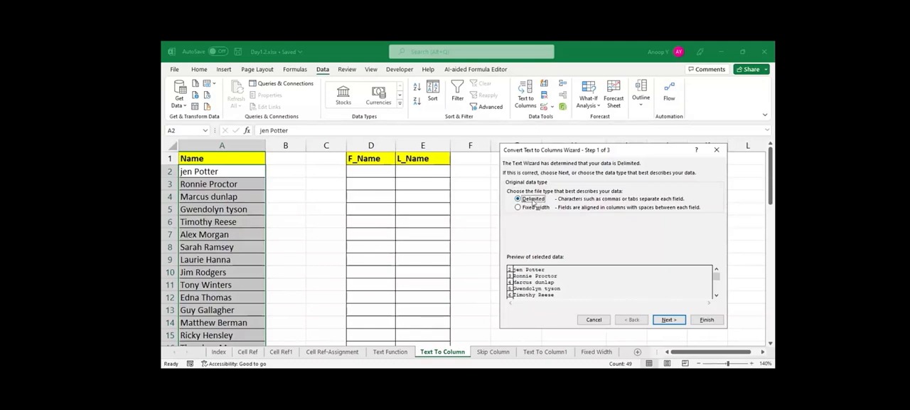
{"action": "left_click", "coordinate": [672, 321]}
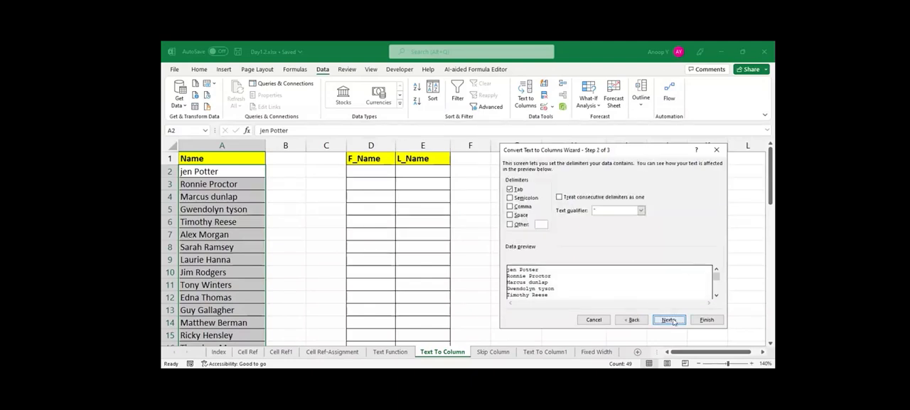
{"action": "left_click", "coordinate": [510, 215]}
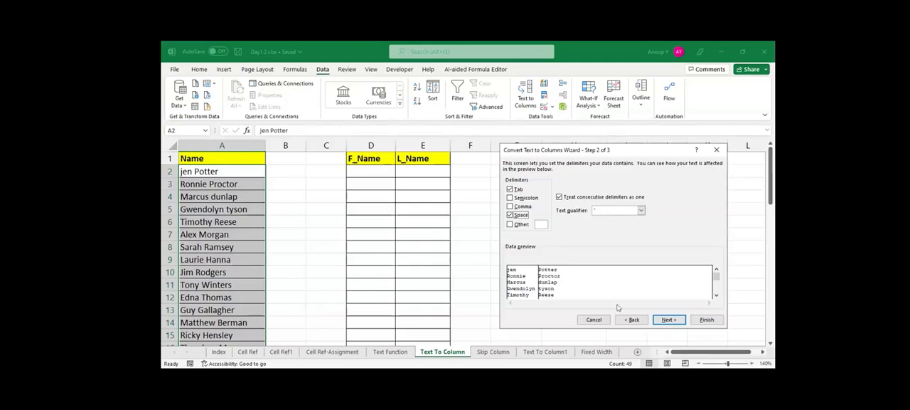
{"action": "left_click", "coordinate": [666, 321]}
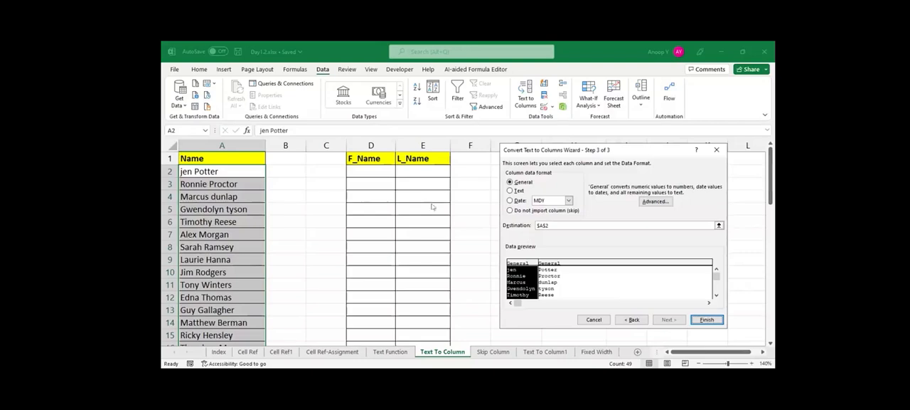
Try to change the split's destination to cell D2, and clear the destination entry.
{"action": "left_click", "coordinate": [541, 225]}
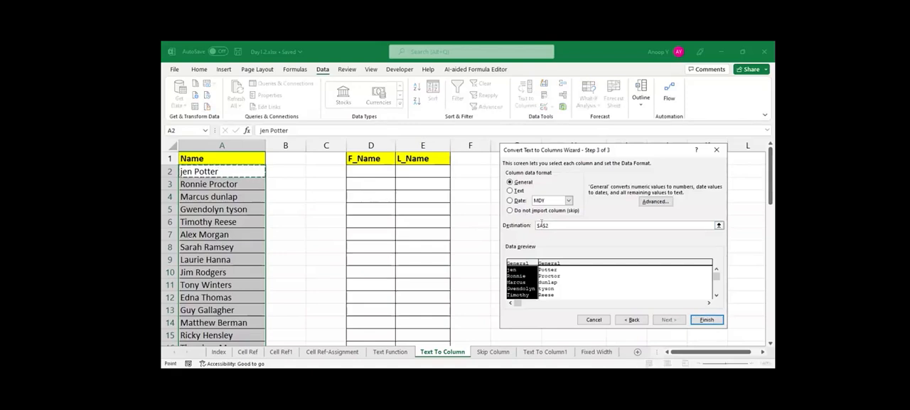
{"action": "key", "text": "Delete"}
{"action": "type", "text": "D"}
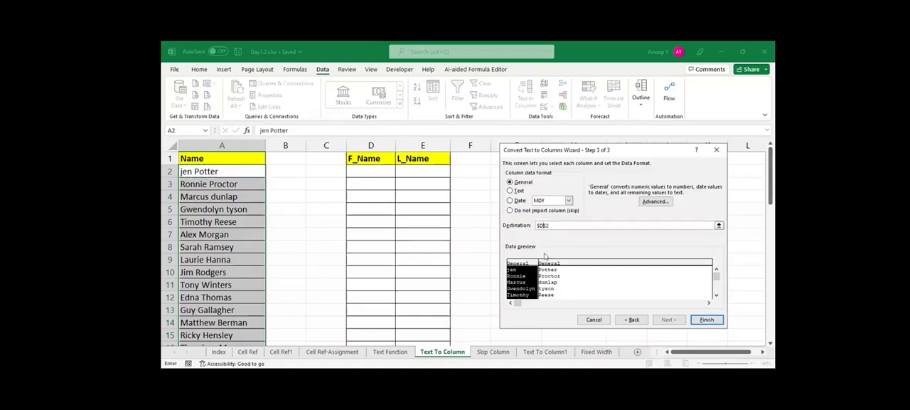
{"action": "left_click", "coordinate": [720, 225]}
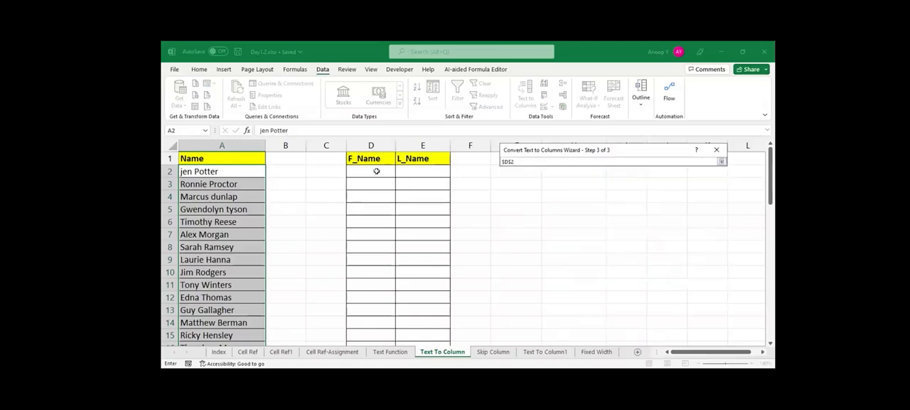
{"action": "left_click", "coordinate": [376, 171]}
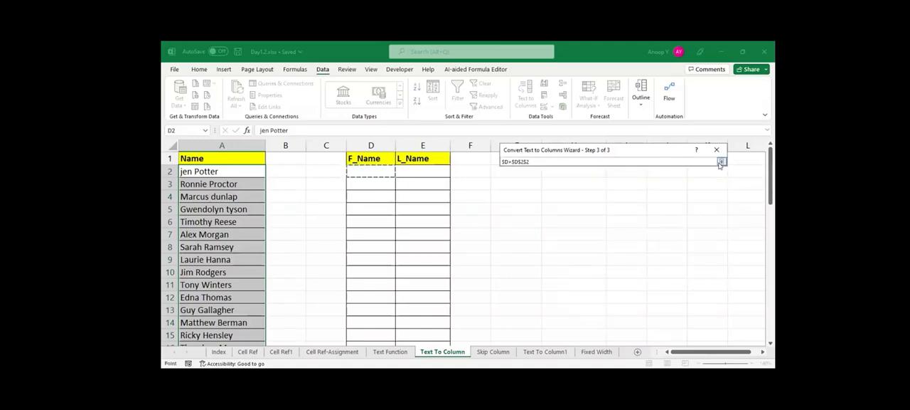
{"action": "key", "text": "Escape"}
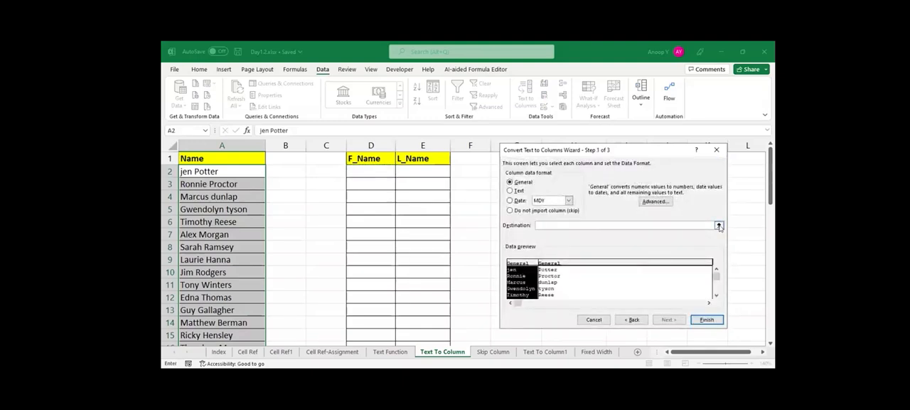
Set the destination to =$D$2 and finish splitting the names into the F_Name and L_Name columns.
{"action": "left_click", "coordinate": [375, 173]}
{"action": "left_click", "coordinate": [375, 173]}
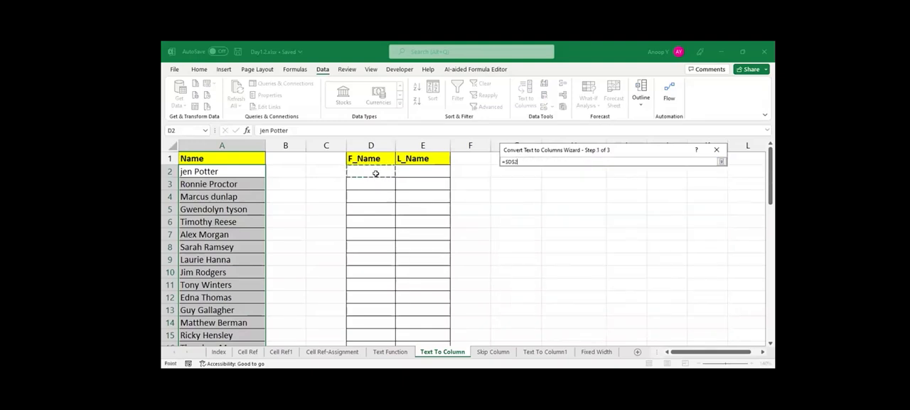
{"action": "left_click", "coordinate": [721, 162]}
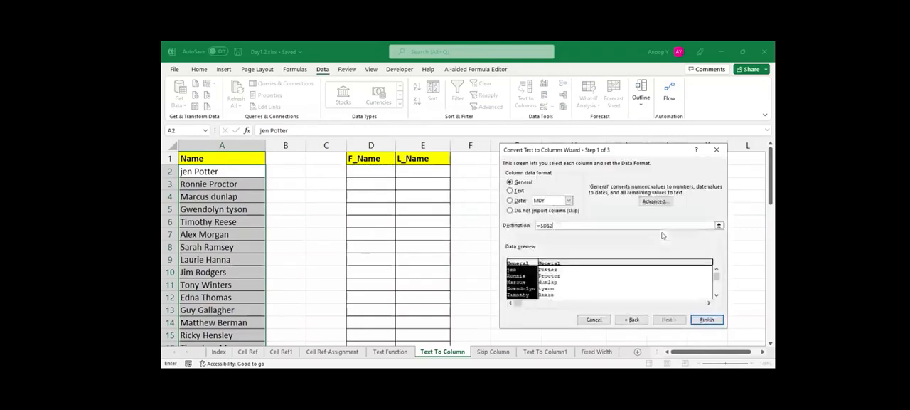
{"action": "left_click", "coordinate": [706, 319]}
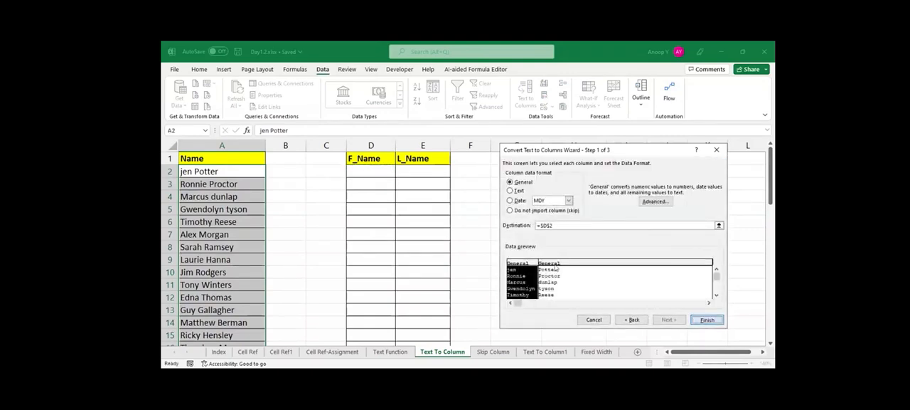
{"action": "left_click", "coordinate": [454, 235]}
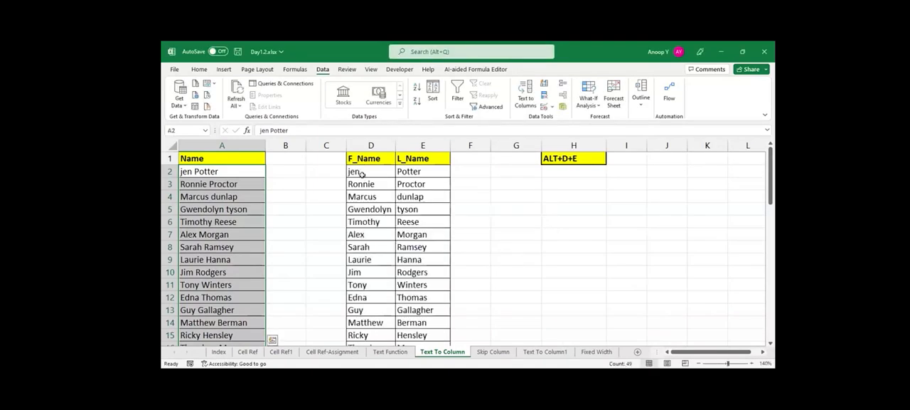
Check the split names in the F_Name and L_Name columns from row 2 down to the end of the list.
{"action": "left_click", "coordinate": [362, 173]}
{"action": "key", "text": "ctrl+Down"}
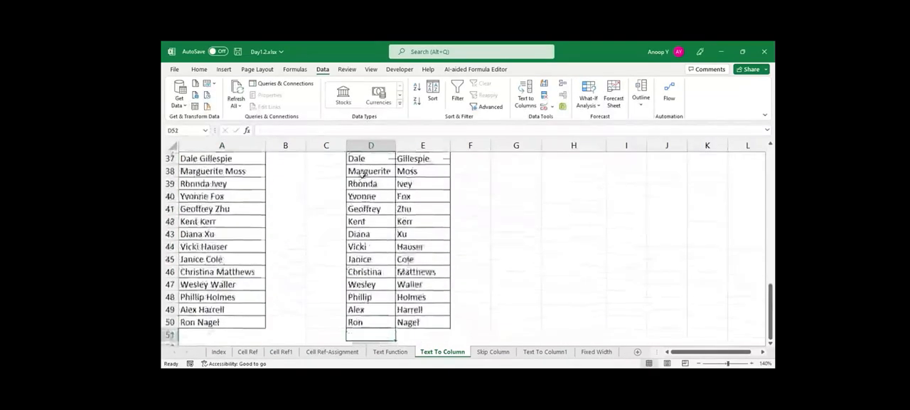
{"action": "key", "text": "Up"}
{"action": "key", "text": "Up"}
{"action": "key", "text": "Up"}
{"action": "key", "text": "Up"}
{"action": "key", "text": "Up"}
{"action": "key", "text": "ctrl+Up"}
{"action": "key", "text": "Down"}
{"action": "key", "text": "Right"}
{"action": "key", "text": "ctrl+Down"}
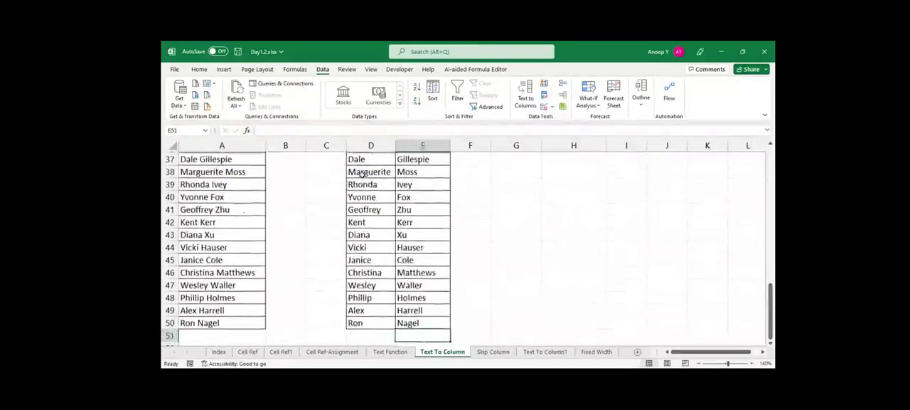
{"action": "key", "text": "ctrl+Up"}
{"action": "key", "text": "Down"}
{"action": "key", "text": "Down"}
{"action": "key", "text": "ctrl+Up"}
{"action": "key", "text": "Down"}
Save the workbook and select the first entry under F_Name.
{"action": "key", "text": "ctrl+s"}
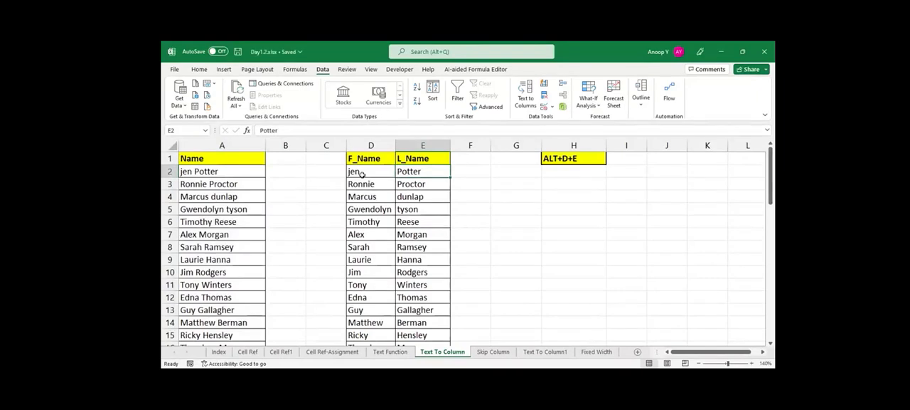
{"action": "left_click", "coordinate": [363, 175]}
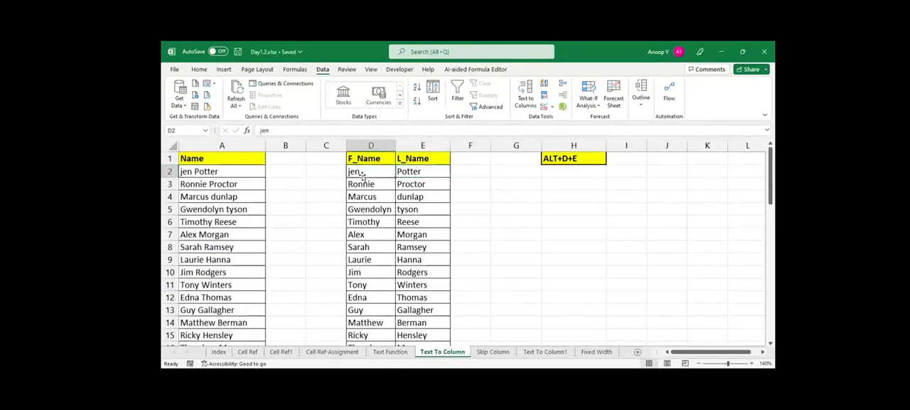
Look at the combined data on the Skip Column sheet and return to the Text To Column sheet.
{"action": "key", "text": "Right"}
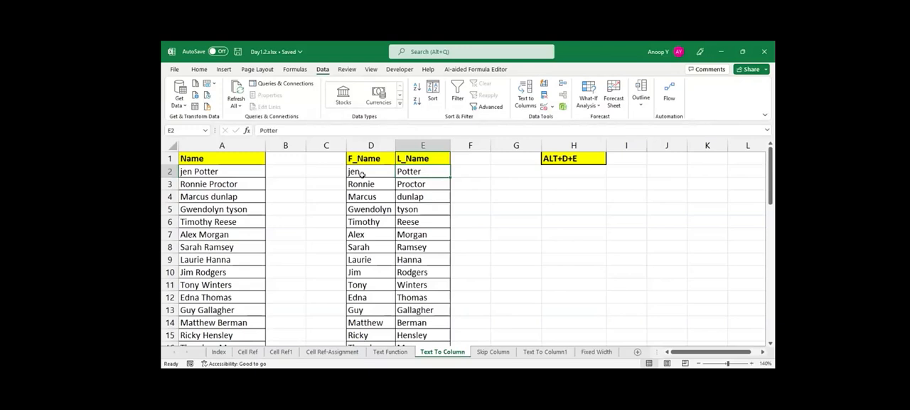
{"action": "left_click", "coordinate": [493, 352]}
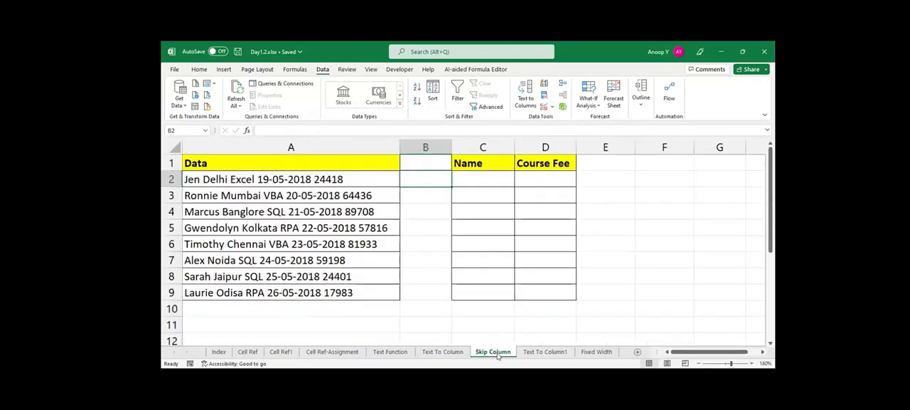
{"action": "left_click", "coordinate": [293, 178]}
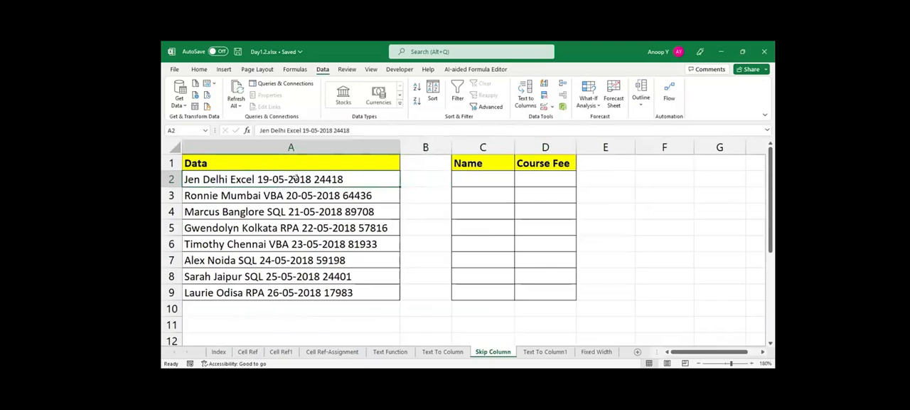
{"action": "left_click", "coordinate": [455, 352]}
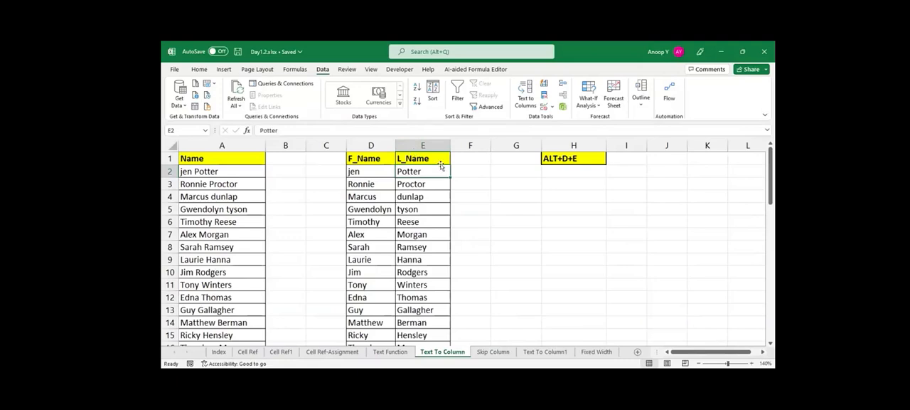
Compare the full names in column A with their split parts in the F_Name and L_Name columns.
{"action": "left_click", "coordinate": [463, 174]}
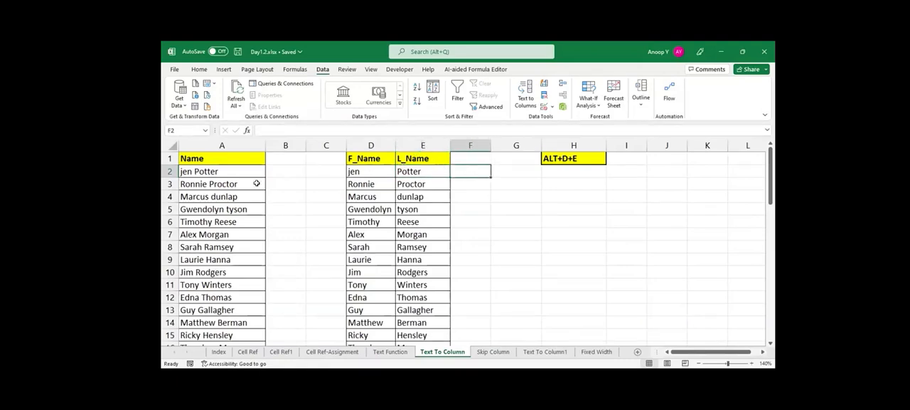
{"action": "left_click", "coordinate": [225, 173]}
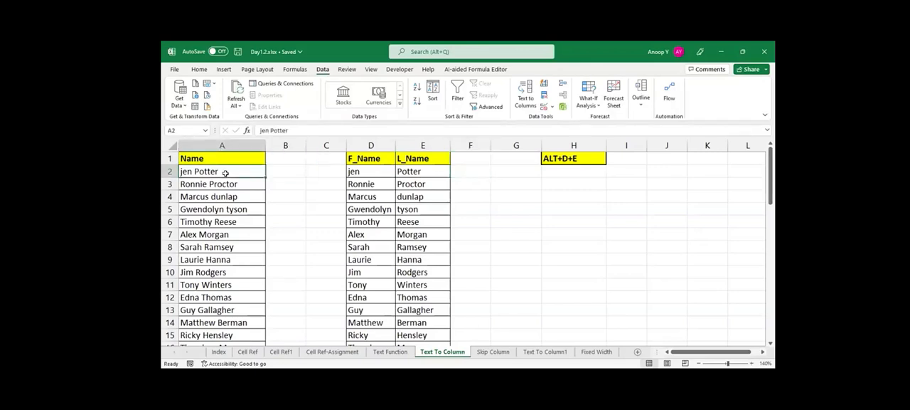
{"action": "left_click", "coordinate": [370, 173]}
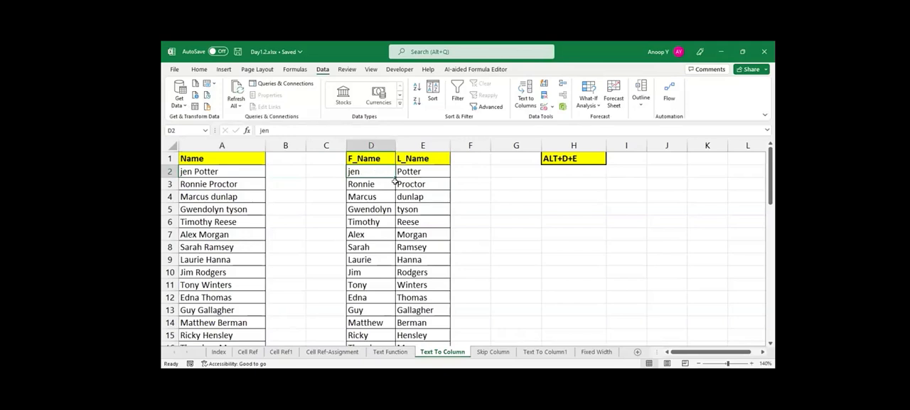
{"action": "left_click", "coordinate": [411, 168]}
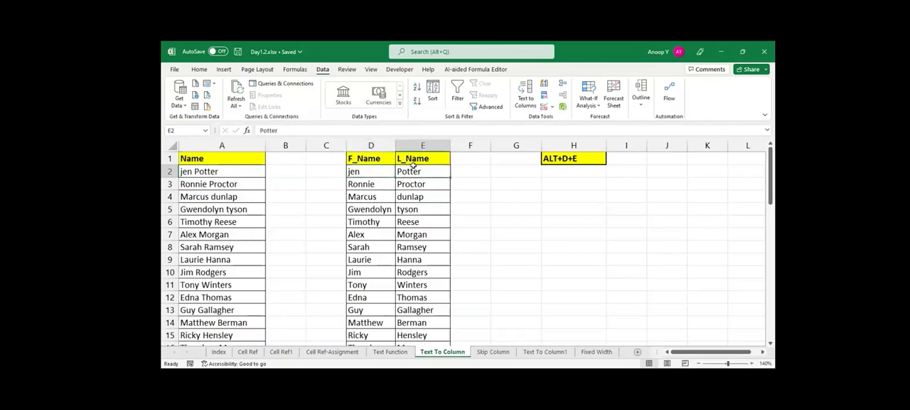
{"action": "left_click", "coordinate": [466, 166]}
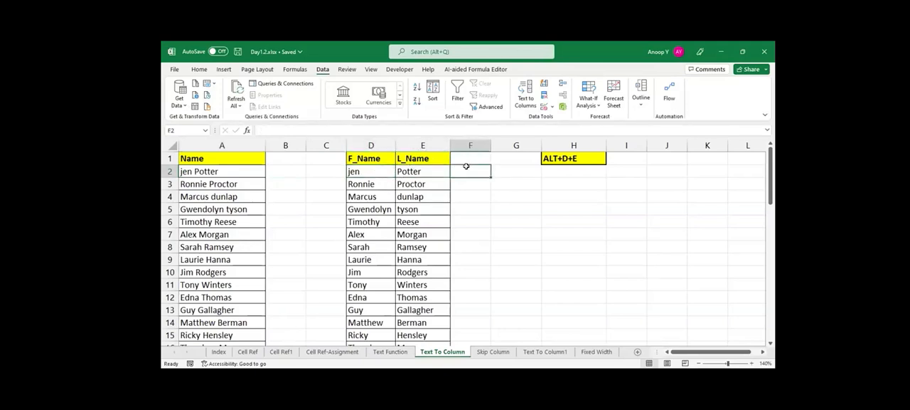
{"action": "left_click", "coordinate": [422, 145]}
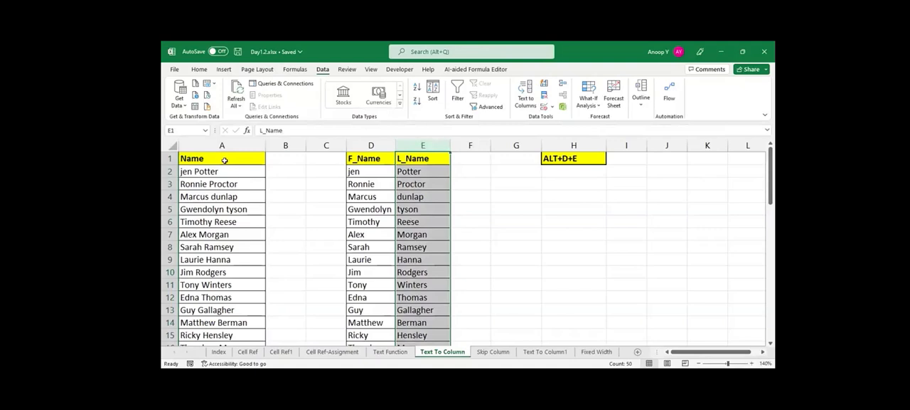
{"action": "left_click_drag", "start_coordinate": [223, 212], "coordinate": [224, 221]}
{"action": "double_click", "coordinate": [224, 221]}
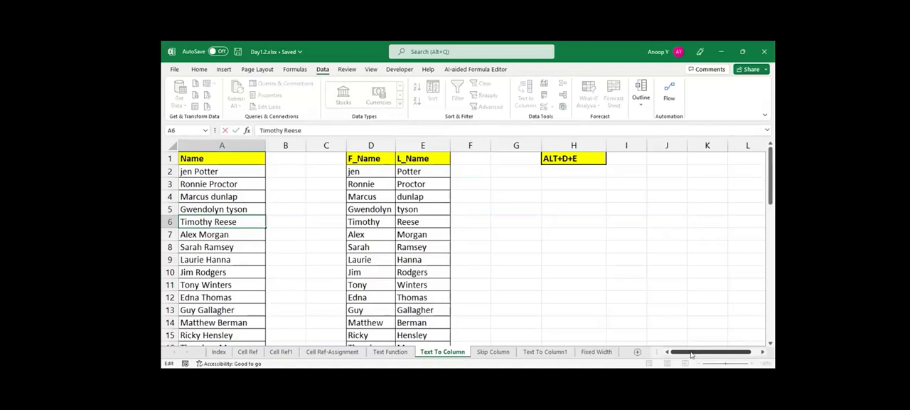
Add the header "Name" in cell J1 and widen column J.
{"action": "scroll", "coordinate": [578, 159], "scroll_direction": "right", "scroll_amount": 1}
{"action": "left_click", "coordinate": [578, 158]}
{"action": "type", "text": "Name"}
{"action": "key", "text": "Return"}
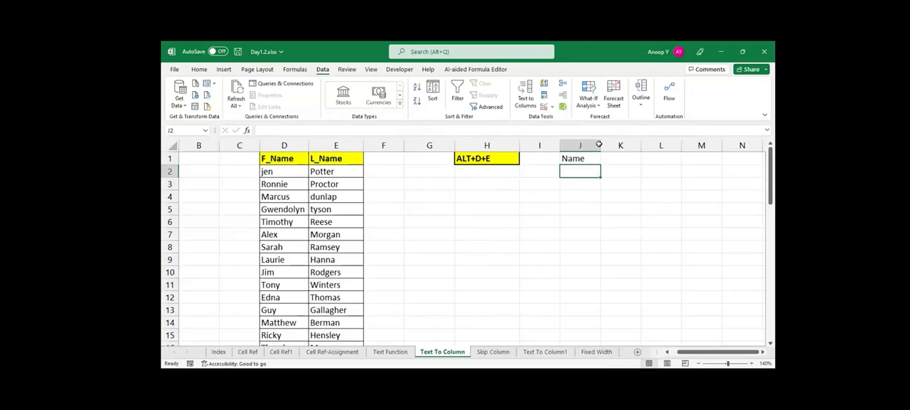
{"action": "left_click_drag", "start_coordinate": [599, 145], "coordinate": [619, 144]}
Enter two full names, each with first, middle and last parts, in cells J2 and J3.
{"action": "type", "text": "Ramesh Singh Tomar"}
{"action": "key", "text": "Return"}
{"action": "type", "text": "Mahe"}
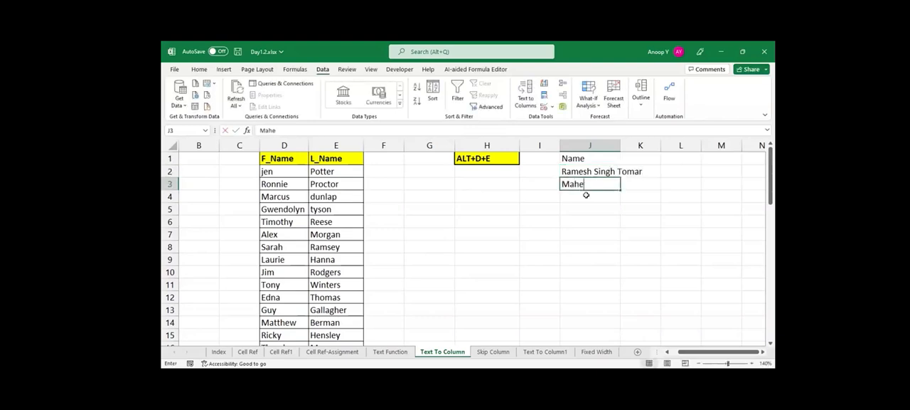
{"action": "type", "text": "sh Kum"}
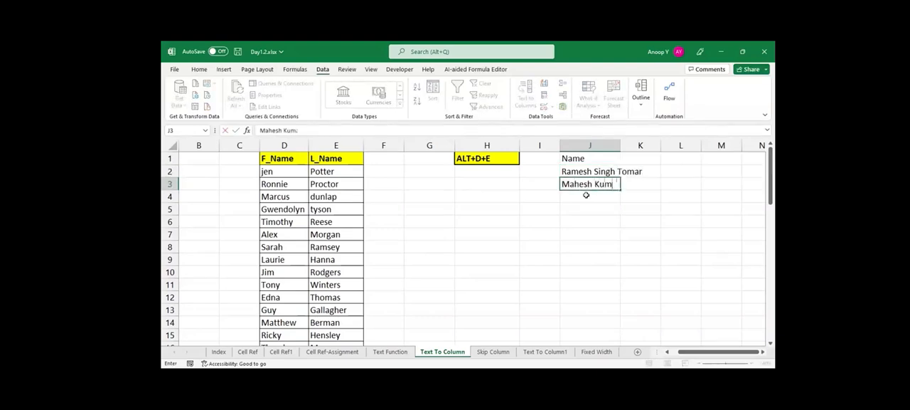
{"action": "type", "text": "ar Prajapati"}
{"action": "key", "text": "Return"}
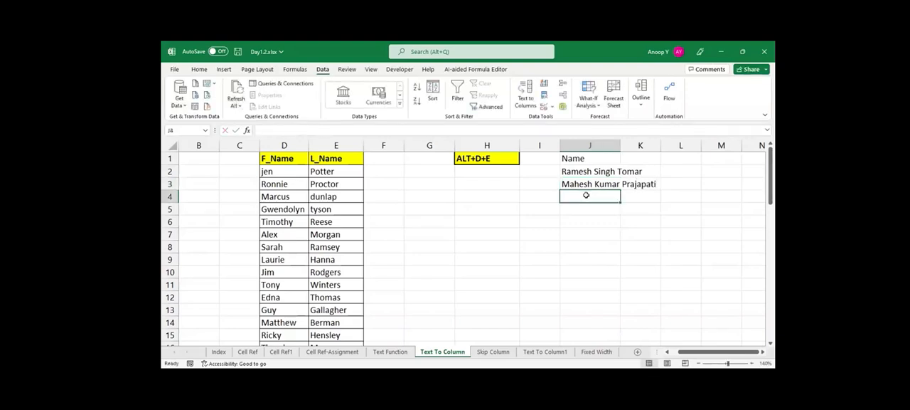
Enter two more three-part full names in J4 and J5, and fit column J's width to its contents.
{"action": "type", "text": "Sara"}
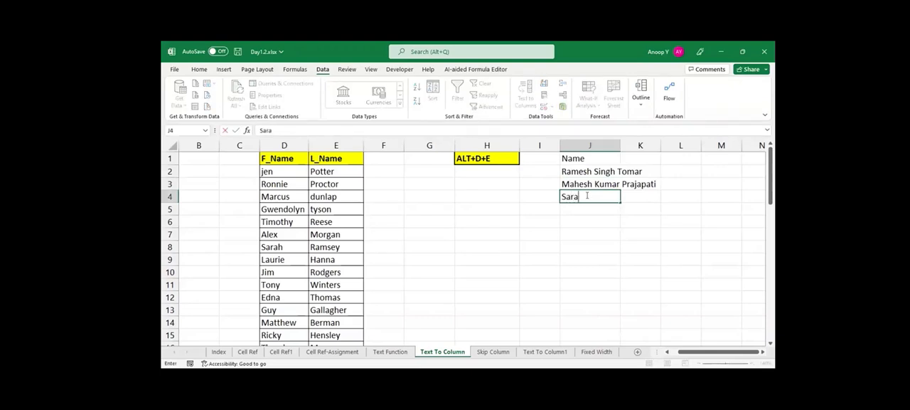
{"action": "type", "text": " Ramsey T"}
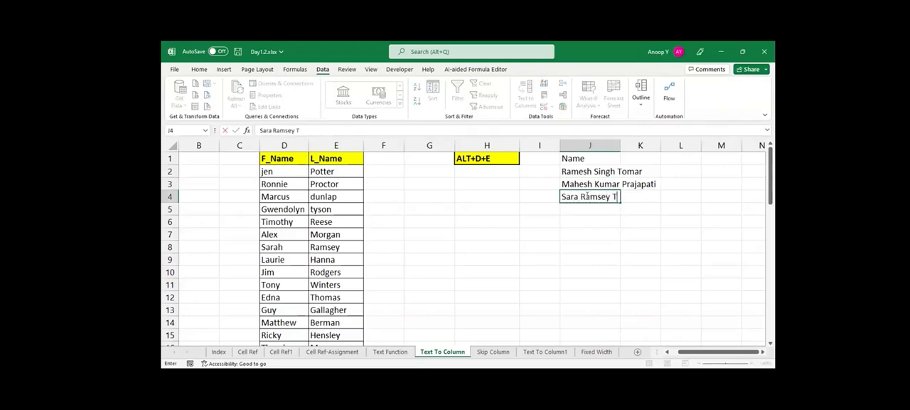
{"action": "type", "text": "hompson"}
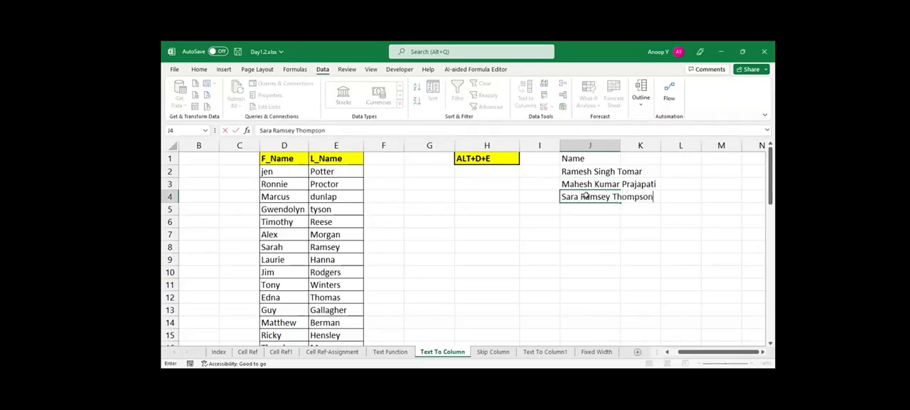
{"action": "key", "text": "Return"}
{"action": "type", "text": "Kevi"}
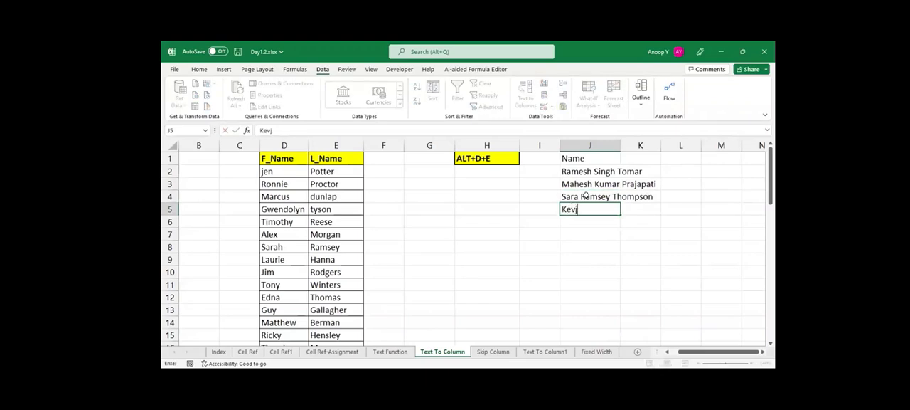
{"action": "type", "text": "n J Peter"}
{"action": "key", "text": "Return"}
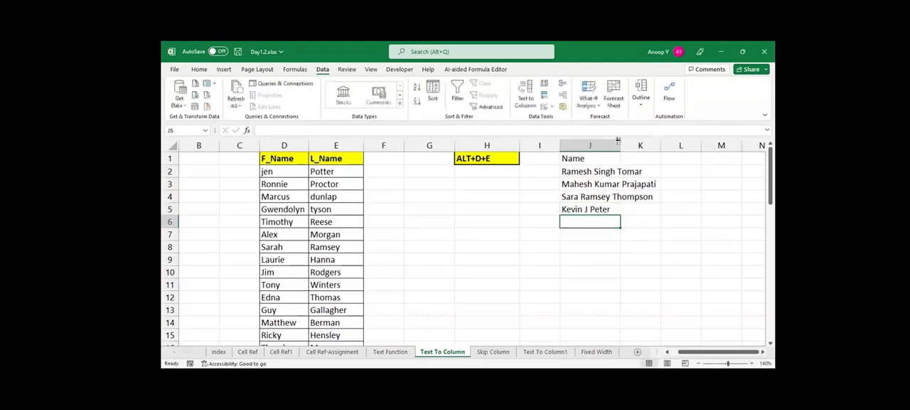
{"action": "double_click", "coordinate": [617, 145]}
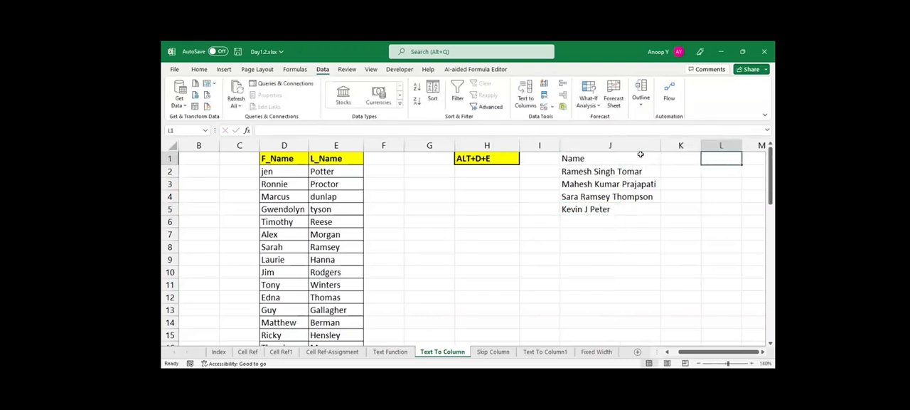
Make the Name header in J1 bold.
{"action": "scroll", "coordinate": [640, 152], "scroll_direction": "right", "scroll_amount": 2}
{"action": "left_click", "coordinate": [640, 153]}
{"action": "key", "text": "Left"}
{"action": "key", "text": "Left"}
{"action": "key", "text": "ctrl+b"}
{"action": "key", "text": "Down"}
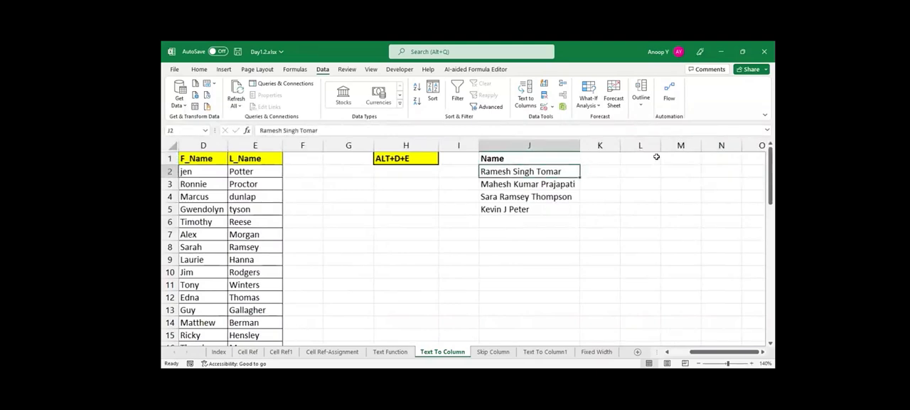
Fill the Name header cell J1 with yellow.
{"action": "key", "text": "ctrl+shift+Down"}
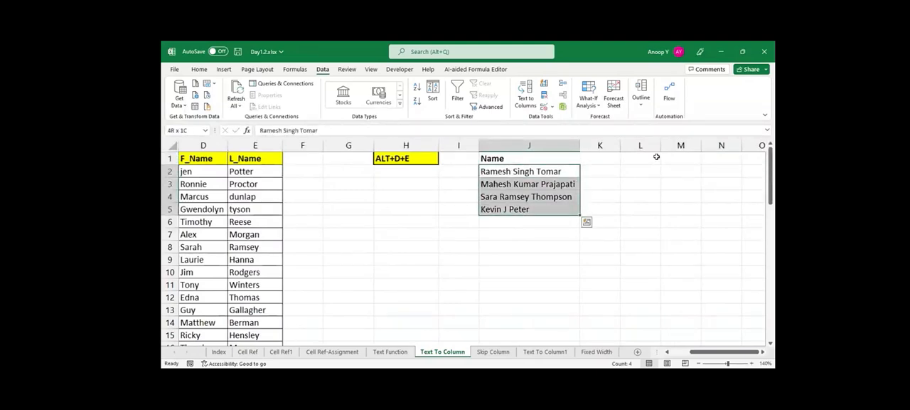
{"action": "key", "text": "Down"}
{"action": "key", "text": "Down"}
{"action": "key", "text": "Down"}
{"action": "key", "text": "Down"}
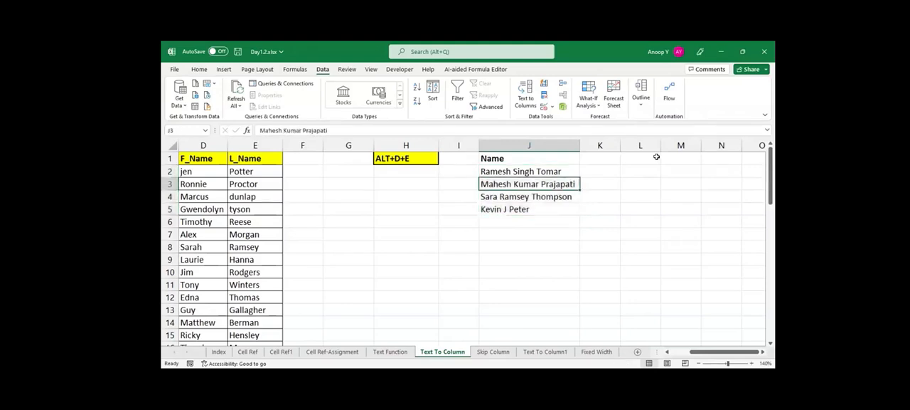
{"action": "key", "text": "Up"}
{"action": "key", "text": "Up"}
{"action": "key", "text": "Up"}
{"action": "key", "text": "Up"}
{"action": "key", "text": "Up"}
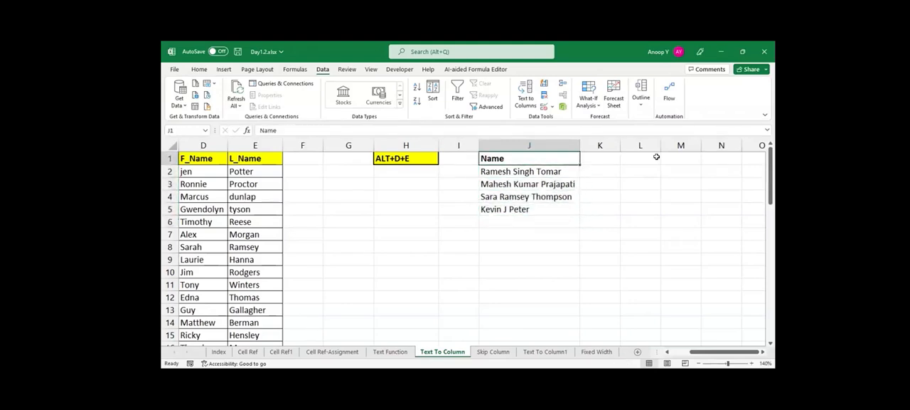
{"action": "left_click", "coordinate": [198, 70]}
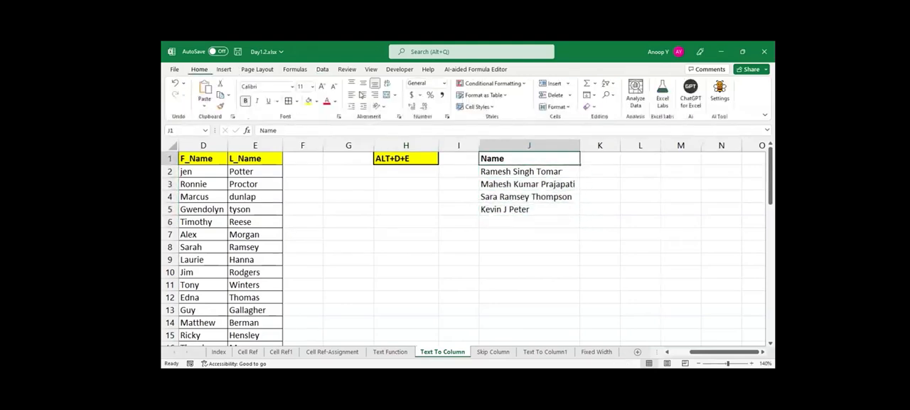
{"action": "left_click", "coordinate": [308, 101]}
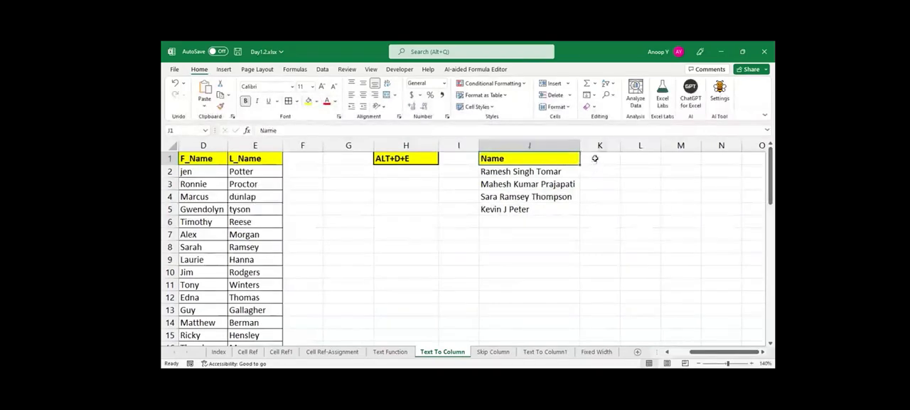
Copy the F_Name and L_Name headers from D1:E1 to K1:L1.
{"action": "left_click", "coordinate": [594, 159]}
{"action": "left_click_drag", "start_coordinate": [194, 158], "coordinate": [245, 158]}
{"action": "key", "text": "ctrl+c"}
{"action": "left_click", "coordinate": [606, 157]}
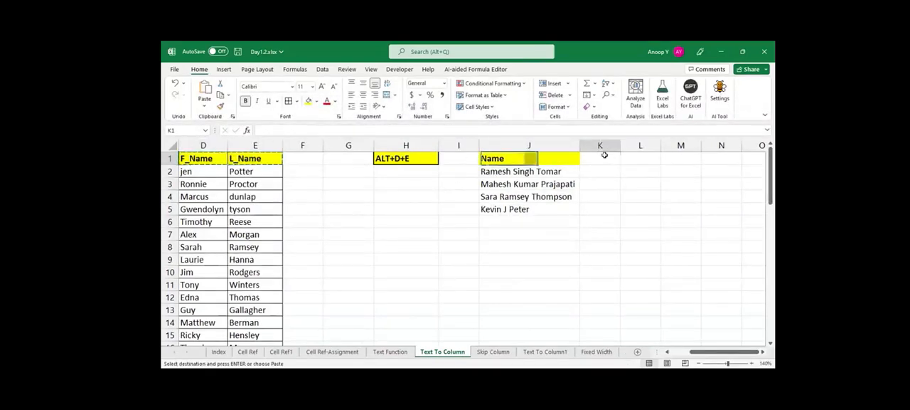
{"action": "key", "text": "ctrl+v"}
{"action": "left_click_drag", "start_coordinate": [520, 170], "coordinate": [518, 209]}
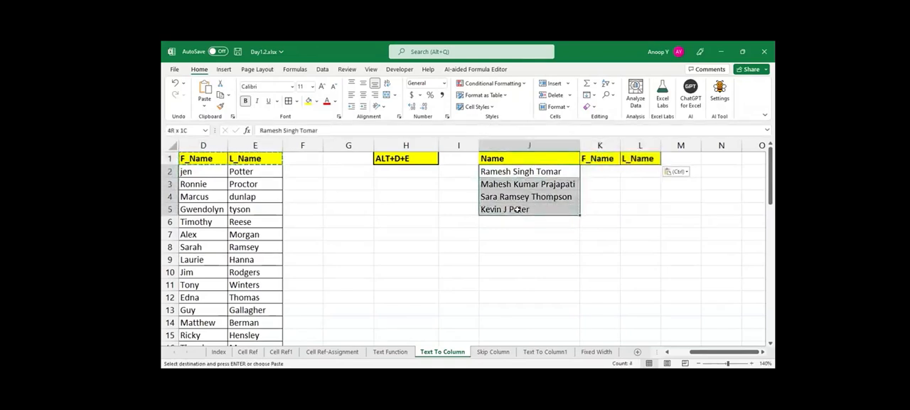
{"action": "left_click", "coordinate": [617, 177]}
{"action": "left_click_drag", "start_coordinate": [619, 177], "coordinate": [634, 187]}
{"action": "left_click", "coordinate": [665, 194]}
{"action": "left_click", "coordinate": [639, 147]}
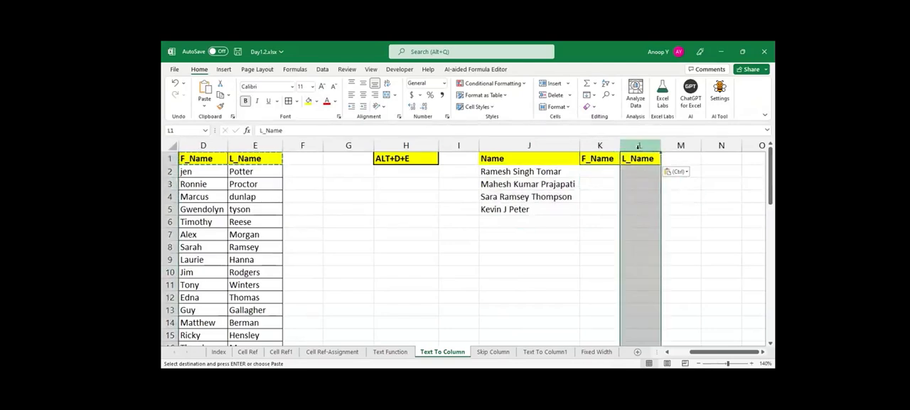
Copy only the first name out of the full name in J2 and place it in K2 under F_Name.
{"action": "double_click", "coordinate": [512, 171]}
{"action": "left_click_drag", "start_coordinate": [512, 171], "coordinate": [463, 170]}
{"action": "key", "text": "ctrl+c"}
{"action": "left_click", "coordinate": [597, 171]}
{"action": "key", "text": "ctrl+v"}
{"action": "key", "text": "Return"}
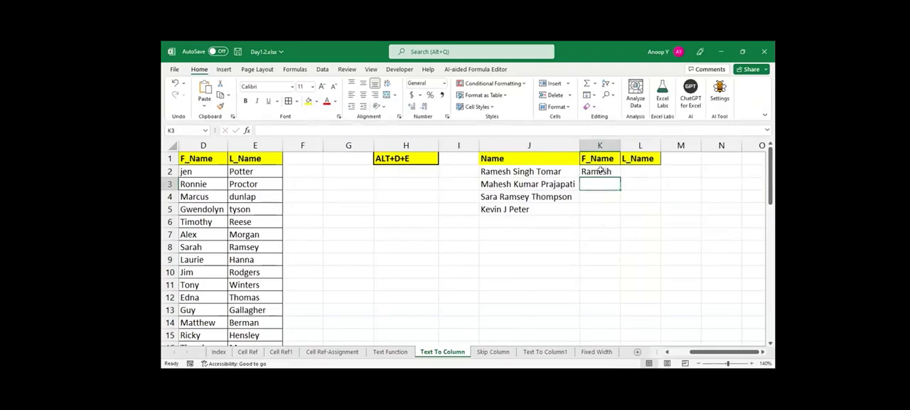
Flash Fill the first names in K2:K5 from the example in K2, and undo the fill.
{"action": "left_click", "coordinate": [605, 173]}
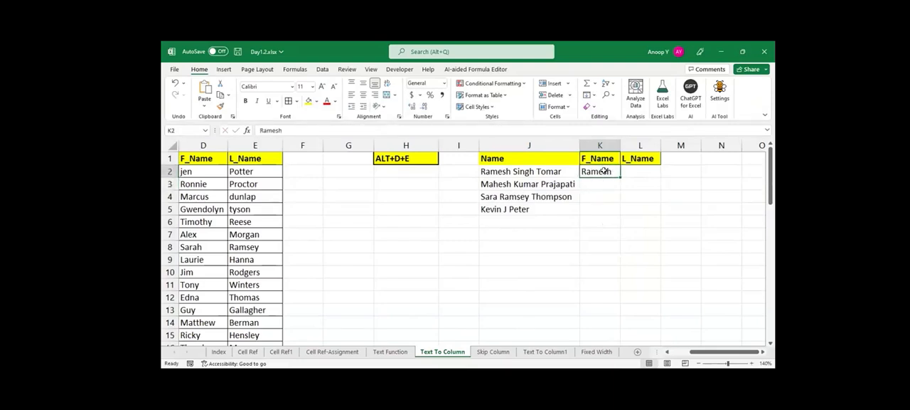
{"action": "left_click_drag", "start_coordinate": [603, 171], "coordinate": [602, 206]}
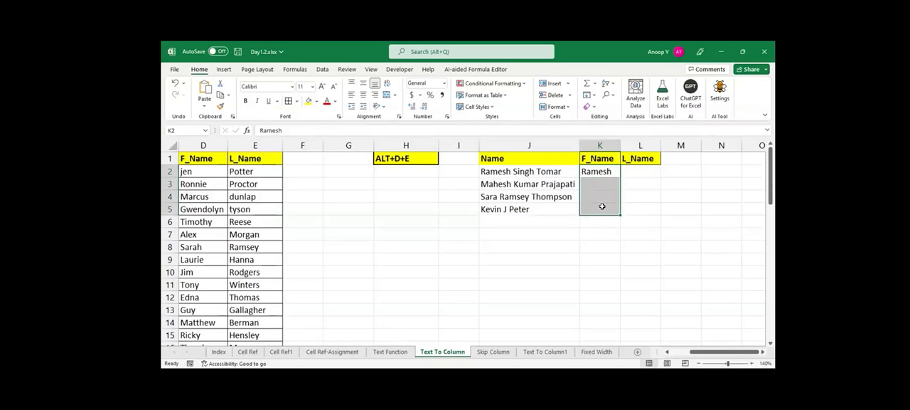
{"action": "key", "text": "ctrl+e"}
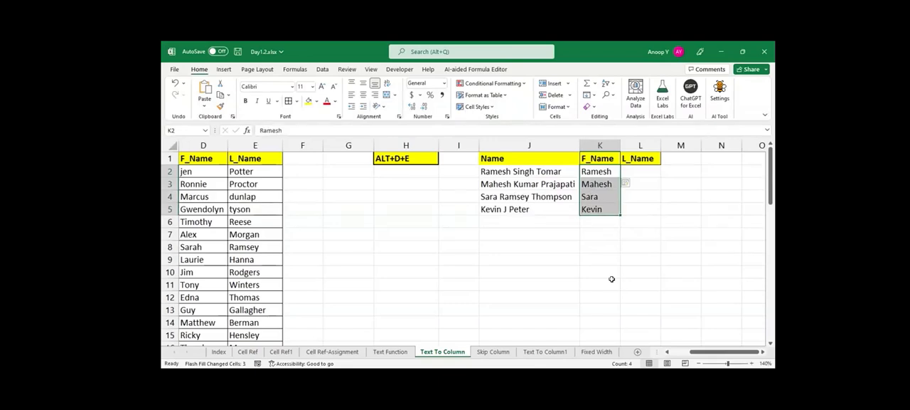
{"action": "key", "text": "ctrl+z"}
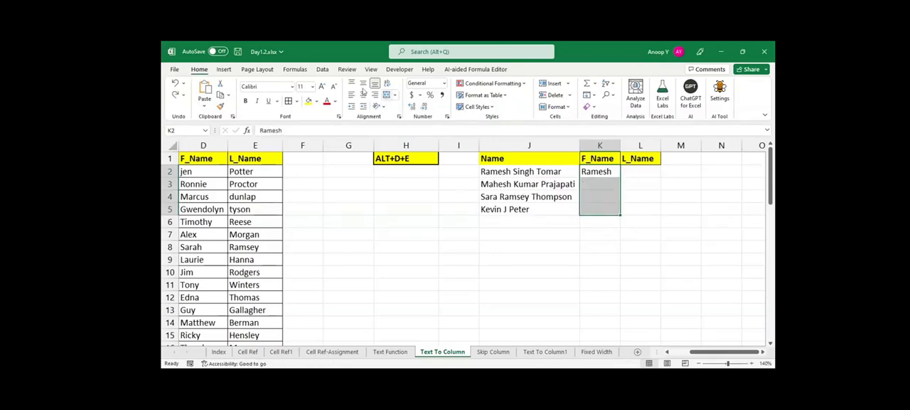
Flash Fill the first names in K2:K5 from the example in K2.
{"action": "left_click", "coordinate": [322, 69]}
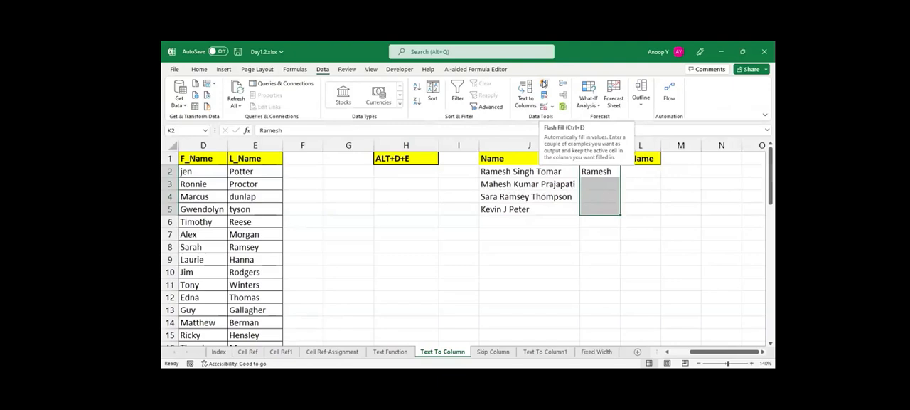
{"action": "left_click", "coordinate": [544, 83]}
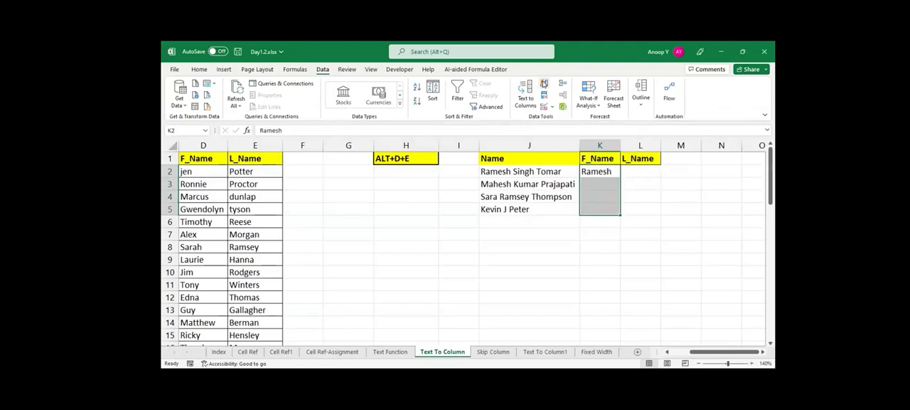
Enter the last name of the person in J2 in cell L2 and Flash Fill the last names through L5.
{"action": "left_click", "coordinate": [641, 173]}
{"action": "type", "text": "Tom"}
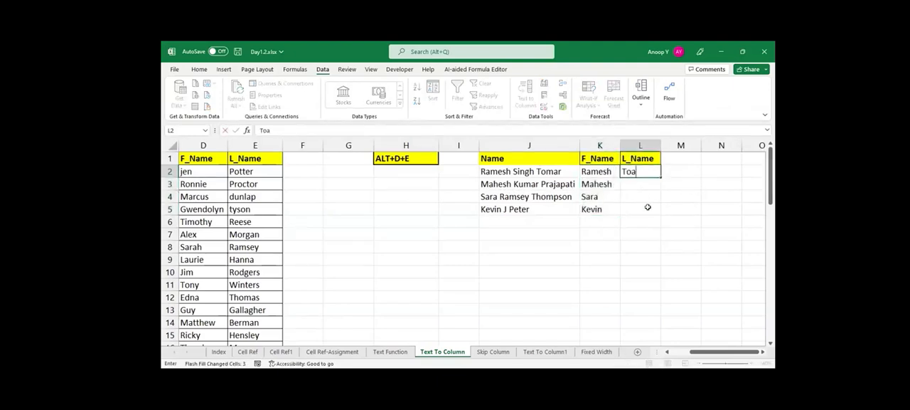
{"action": "type", "text": "ar"}
{"action": "key", "text": "ctrl+Return"}
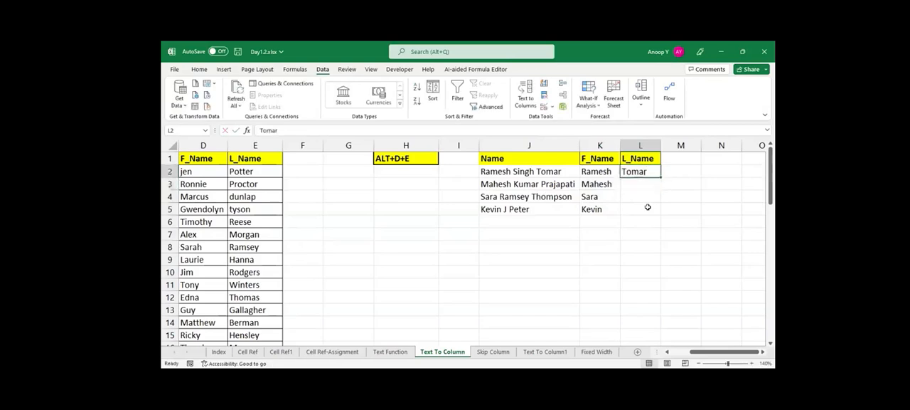
{"action": "key", "text": "shift+Down"}
{"action": "key", "text": "shift+Down"}
{"action": "key", "text": "shift+Down"}
{"action": "key", "text": "ctrl+e"}
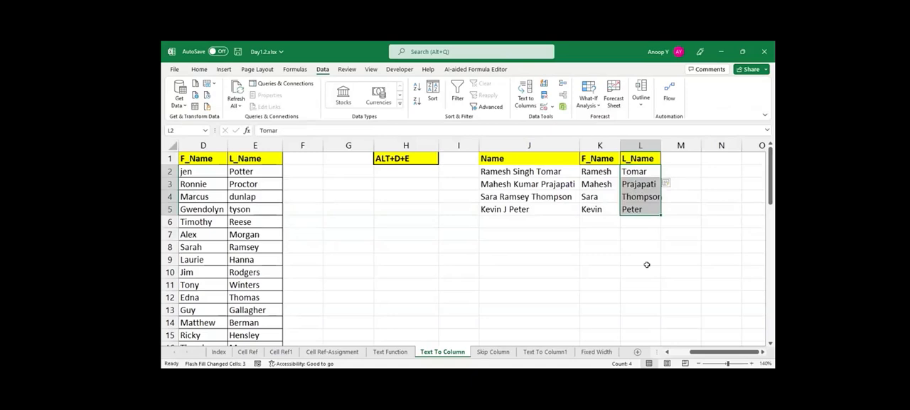
AutoFit the width of column L to the last names in L2:L5.
{"action": "key", "text": "Down"}
{"action": "key", "text": "Up"}
{"action": "key", "text": "ctrl+shift+Down"}
{"action": "key", "text": "alt+o"}
{"action": "key", "text": "c"}
{"action": "key", "text": "a"}
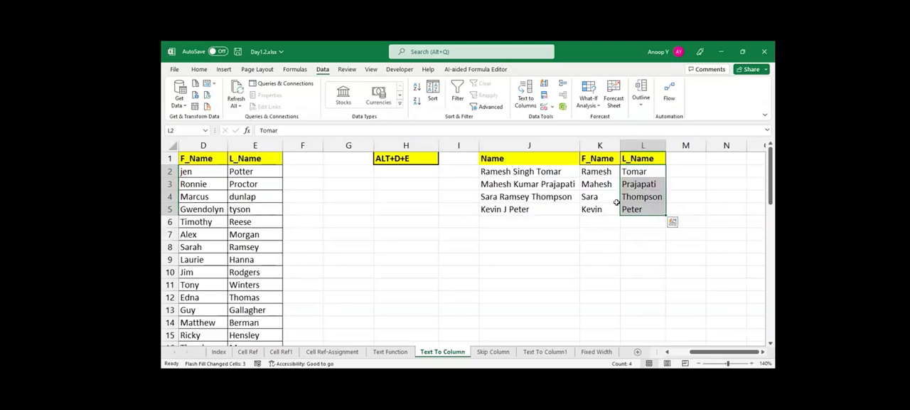
{"action": "left_click", "coordinate": [549, 158]}
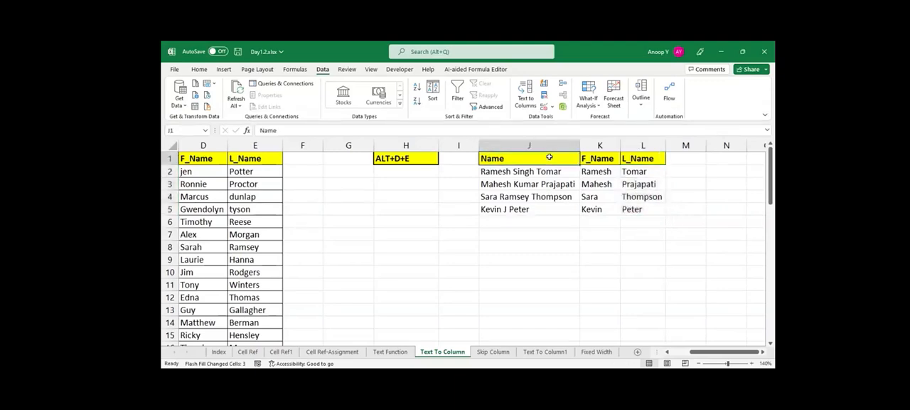
{"action": "key", "text": "shift+Right"}
{"action": "key", "text": "shift+Right"}
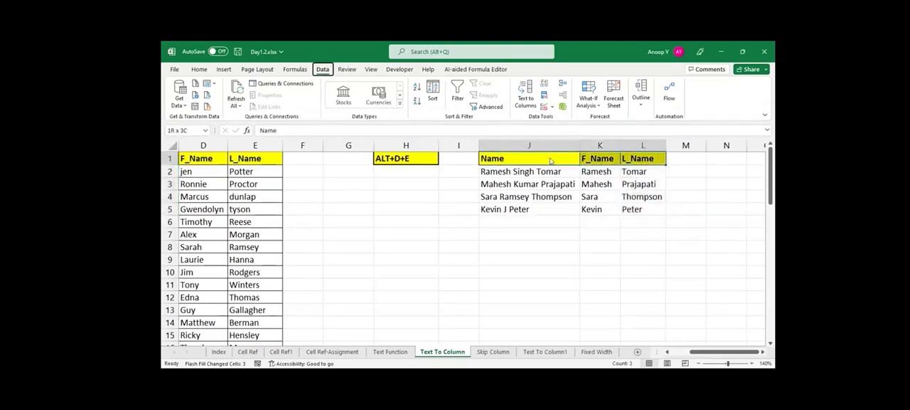
{"action": "key", "text": "Escape"}
{"action": "key", "text": "Down"}
{"action": "key", "text": "Right"}
{"action": "key", "text": "Right"}
{"action": "key", "text": "Right"}
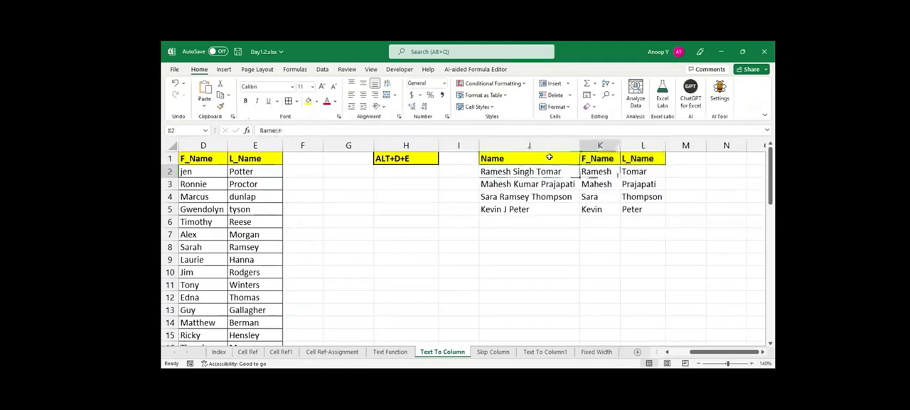
{"action": "key", "text": "Left"}
{"action": "key", "text": "Down"}
{"action": "key", "text": "Down"}
{"action": "key", "text": "Down"}
{"action": "key", "text": "Up"}
{"action": "key", "text": "Up"}
{"action": "key", "text": "Up"}
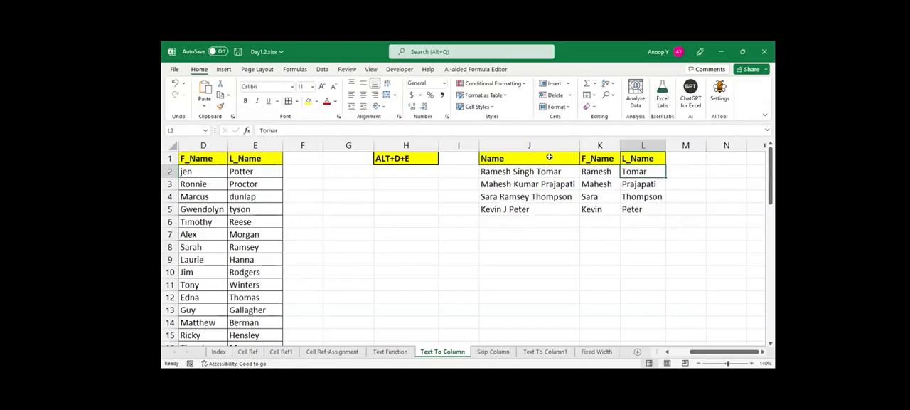
Copy the Name header and the full names in J1:J5 to J8:J12.
{"action": "left_click_drag", "start_coordinate": [550, 157], "coordinate": [522, 208]}
{"action": "key", "text": "ctrl+c"}
{"action": "left_click", "coordinate": [520, 245]}
{"action": "key", "text": "ctrl+v"}
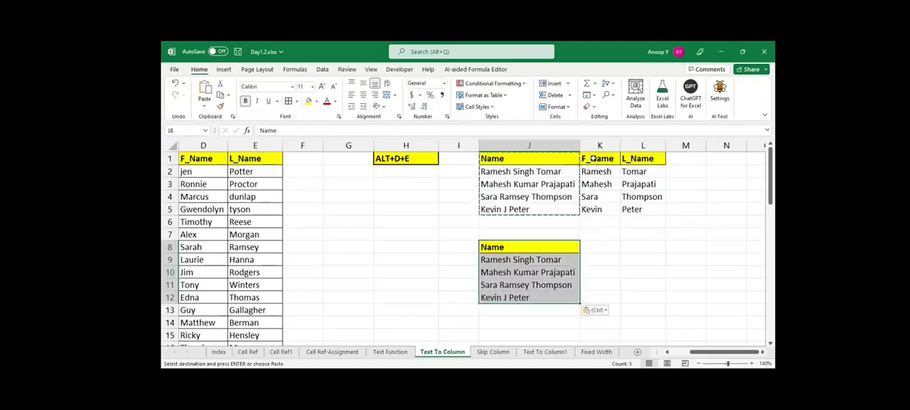
Copy the F_Name and L_Name headers from K1:L1 to K8:L8.
{"action": "left_click_drag", "start_coordinate": [598, 158], "coordinate": [633, 155]}
{"action": "key", "text": "ctrl+c"}
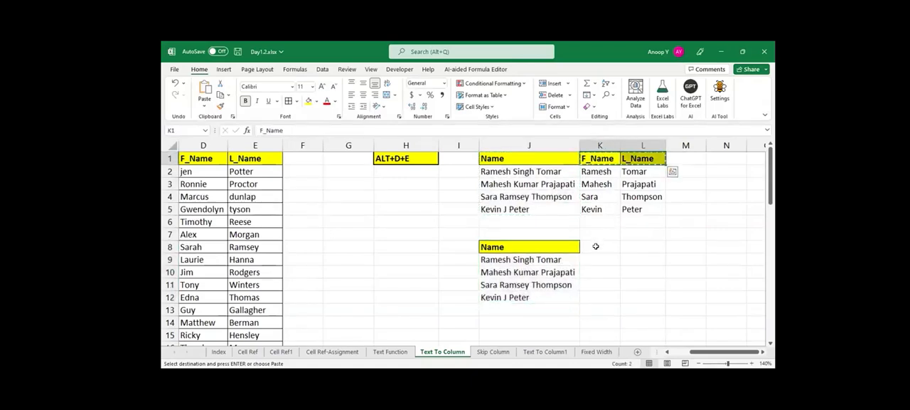
{"action": "left_click", "coordinate": [596, 246]}
{"action": "key", "text": "ctrl+v"}
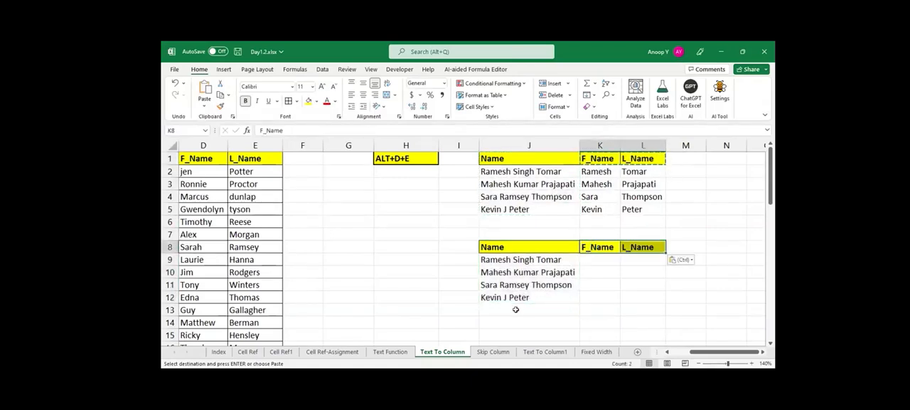
Enter another full name without a middle name in J13 and extend the list with the fill handle to J14.
{"action": "left_click", "coordinate": [516, 309]}
{"action": "key", "text": "Escape"}
{"action": "type", "text": "Bonnie "}
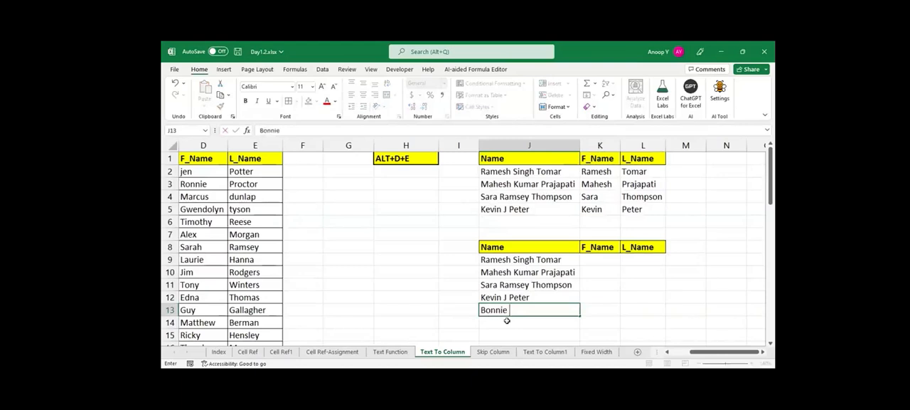
{"action": "type", "text": "Potter"}
{"action": "key", "text": "Return"}
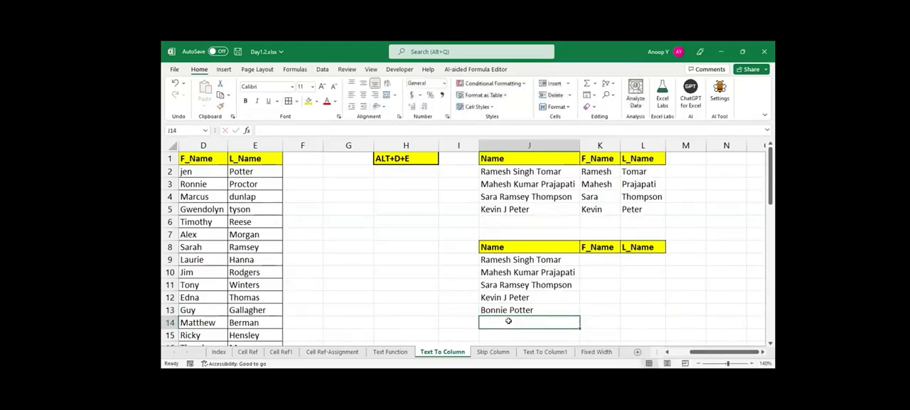
{"action": "left_click", "coordinate": [538, 310]}
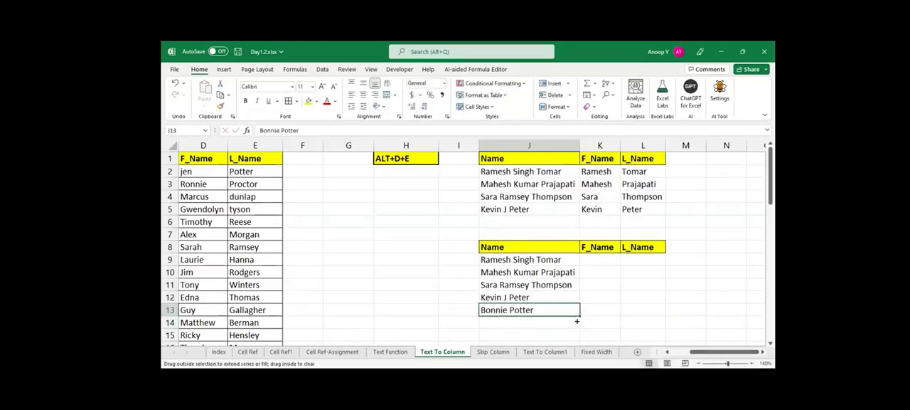
{"action": "left_click_drag", "start_coordinate": [575, 329], "coordinate": [576, 329]}
Copy the first name from K2 to K9 under the second F_Name header.
{"action": "left_click", "coordinate": [600, 271]}
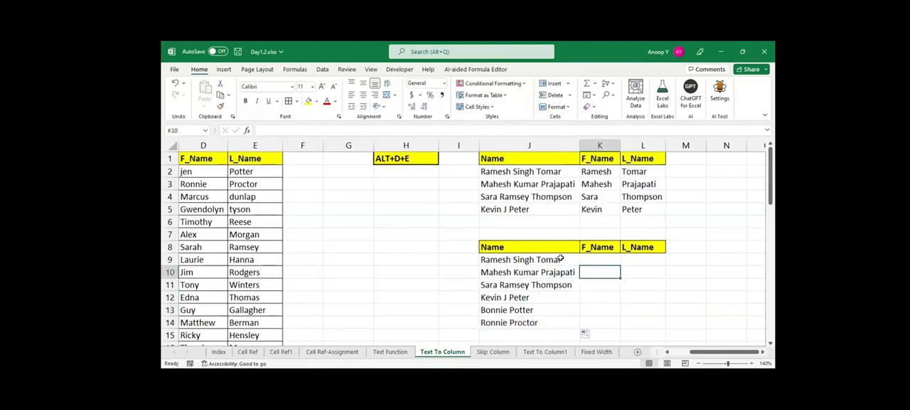
{"action": "left_click", "coordinate": [596, 173]}
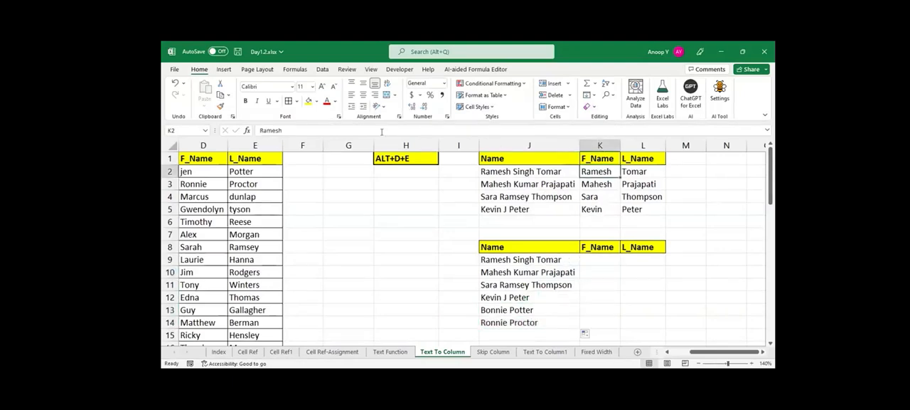
{"action": "key", "text": "Down"}
{"action": "key", "text": "Down"}
{"action": "key", "text": "Down"}
{"action": "key", "text": "Down"}
{"action": "key", "text": "Down"}
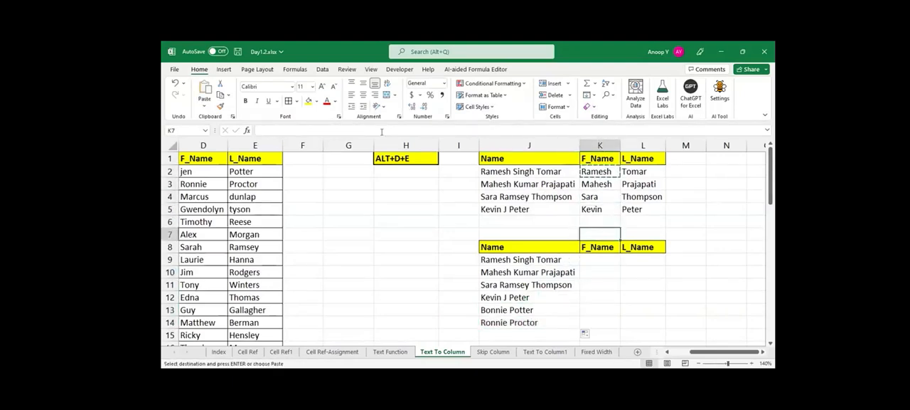
{"action": "key", "text": "Return"}
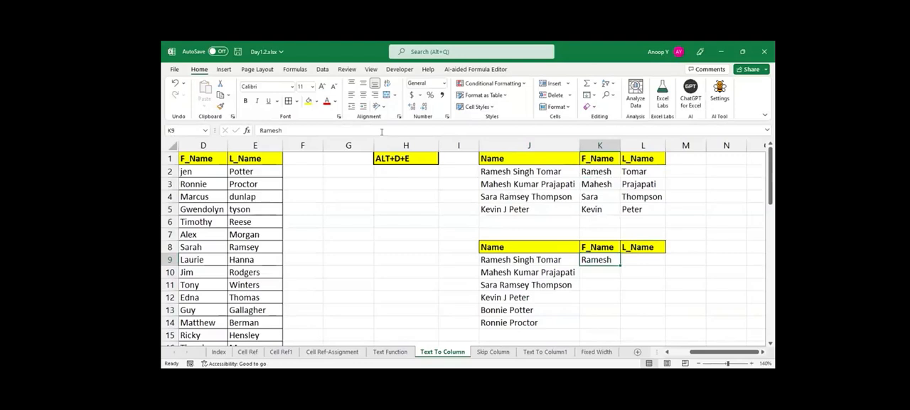
Flash Fill the first names in K9:K14 from the example in K9.
{"action": "key", "text": "shift+Down"}
{"action": "key", "text": "shift+Down"}
{"action": "key", "text": "shift+Down"}
{"action": "key", "text": "shift+Down"}
{"action": "key", "text": "shift+Down"}
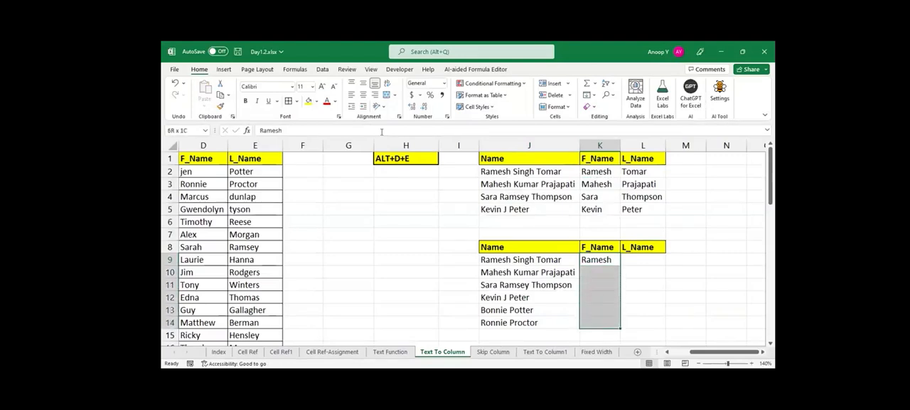
{"action": "key", "text": "ctrl+e"}
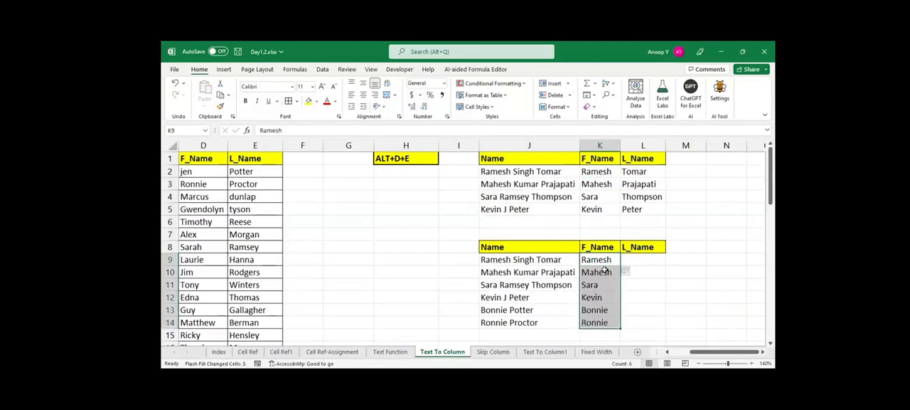
Copy the last name out of the full name in J9 and place it in L9 under L_Name.
{"action": "left_click", "coordinate": [567, 260]}
{"action": "double_click", "coordinate": [561, 259]}
{"action": "left_click_drag", "start_coordinate": [562, 259], "coordinate": [541, 259]}
{"action": "key", "text": "ctrl+c"}
{"action": "key", "text": "Escape"}
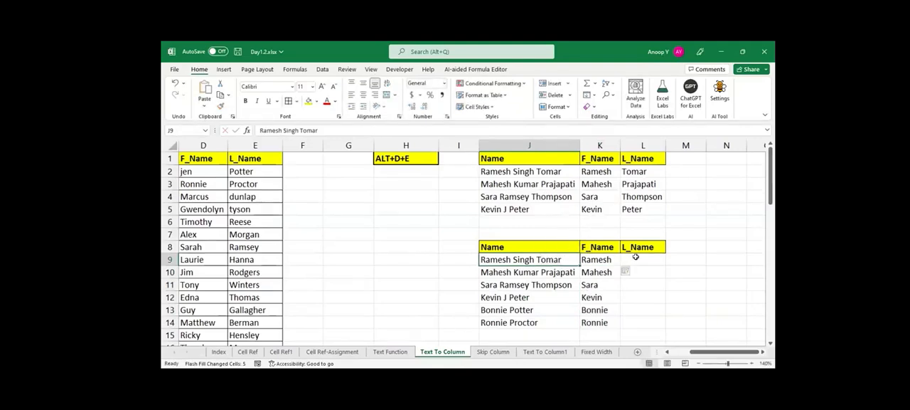
{"action": "left_click", "coordinate": [635, 259]}
{"action": "key", "text": "ctrl+v"}
{"action": "key", "text": "Return"}
{"action": "left_click", "coordinate": [635, 259]}
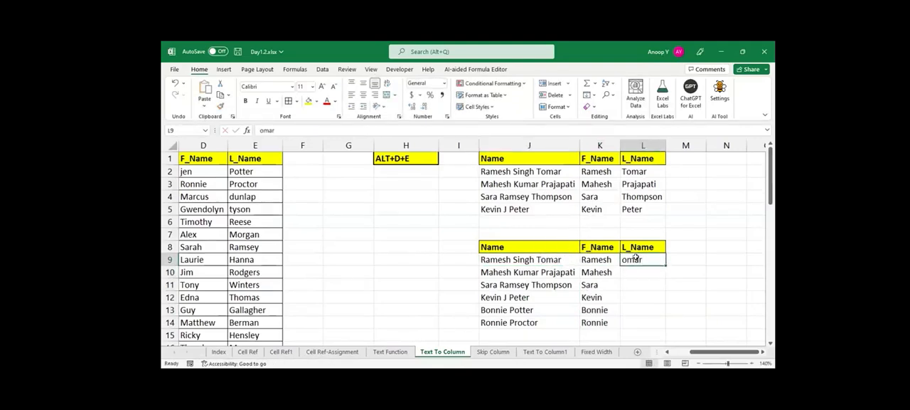
Add the missing initial T to the last name in L9 and Flash Fill the last names in L9:L14.
{"action": "left_click", "coordinate": [261, 130]}
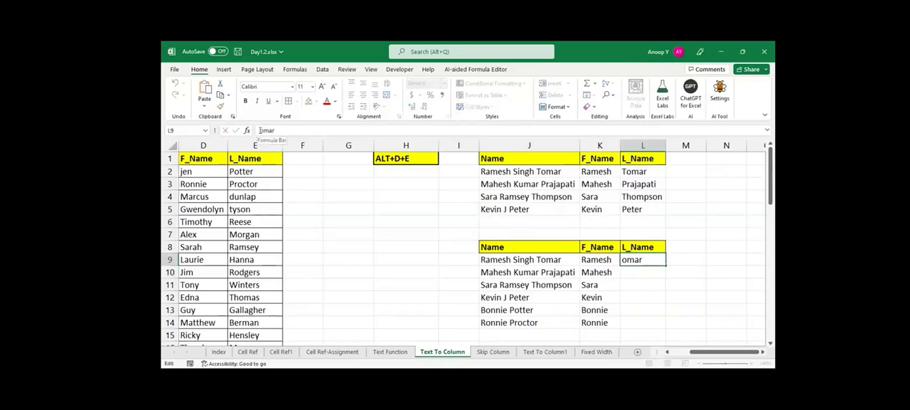
{"action": "type", "text": "T"}
{"action": "key", "text": "Return"}
{"action": "left_click_drag", "start_coordinate": [635, 259], "coordinate": [635, 322]}
{"action": "key", "text": "ctrl+e"}
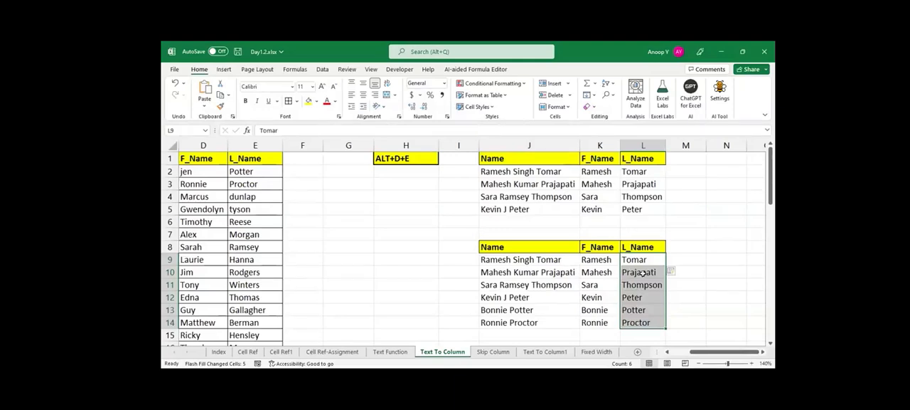
{"action": "left_click_drag", "start_coordinate": [606, 258], "coordinate": [653, 322]}
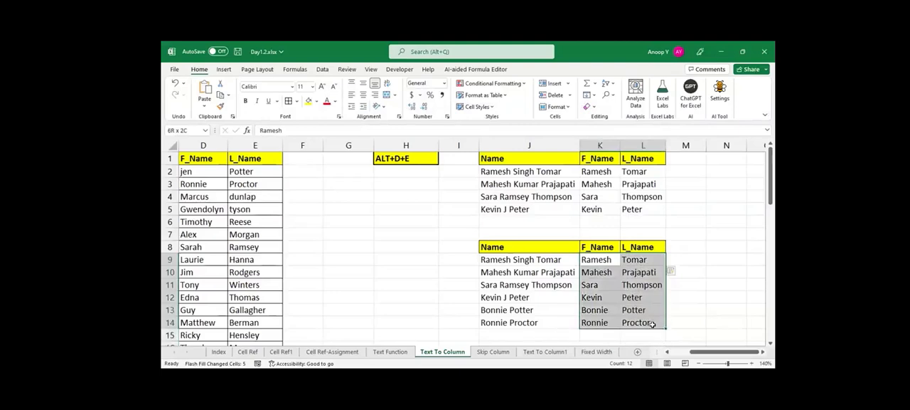
{"action": "left_click", "coordinate": [651, 287]}
{"action": "left_click_drag", "start_coordinate": [585, 212], "coordinate": [530, 161]}
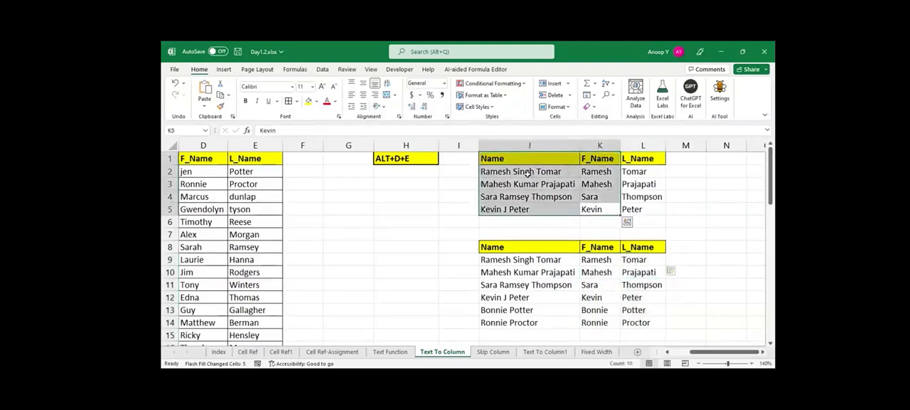
{"action": "left_click", "coordinate": [532, 194]}
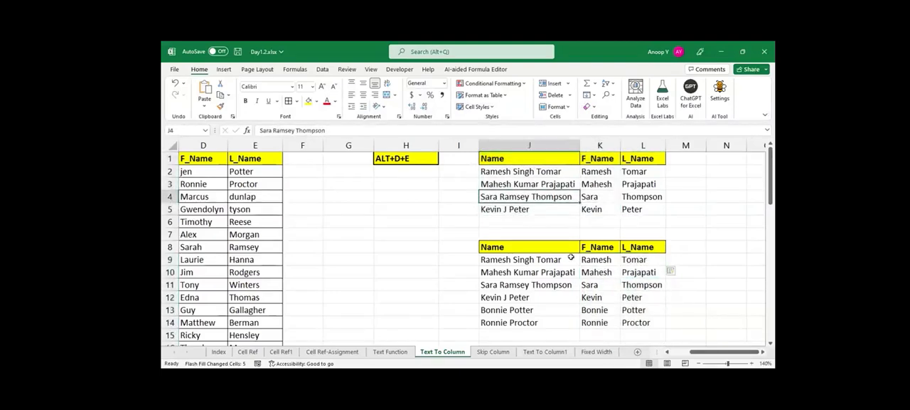
Label cell H4 with the text Flash Fill and make it bold.
{"action": "left_click", "coordinate": [386, 197]}
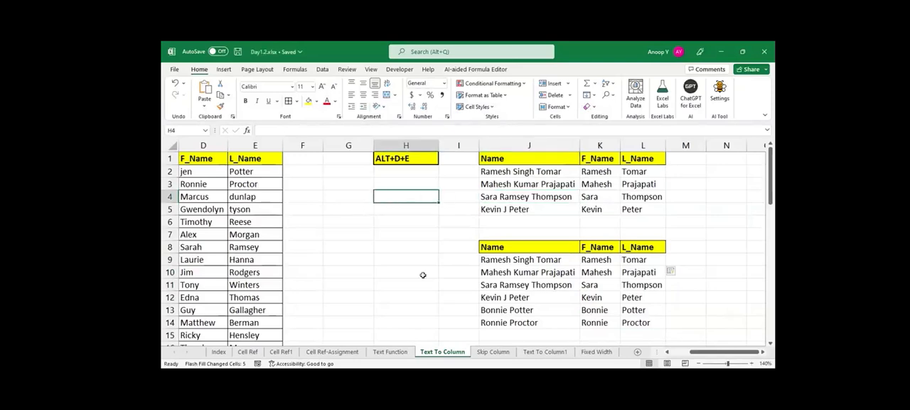
{"action": "type", "text": "Flas"}
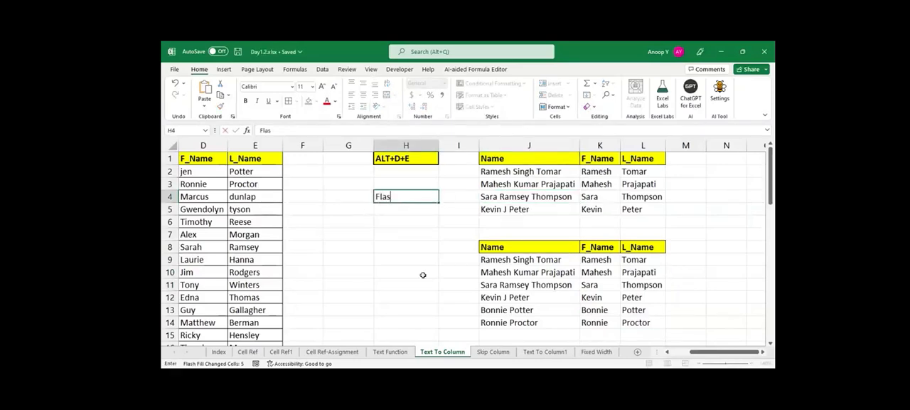
{"action": "type", "text": "h Fli"}
{"action": "type", "text": "ill"}
{"action": "key", "text": "Return"}
{"action": "key", "text": "Up"}
{"action": "key", "text": "ctrl+b"}
Insert a right block arrow in column I between the Flash Fill label and the name table.
{"action": "left_click", "coordinate": [223, 69]}
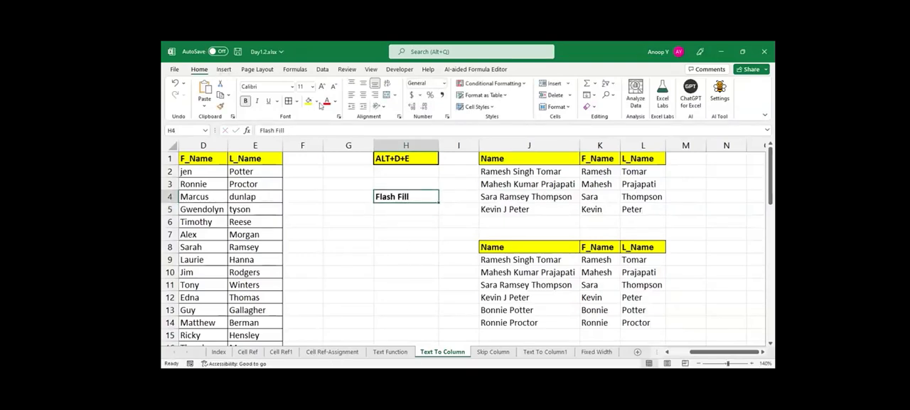
{"action": "left_click", "coordinate": [276, 98]}
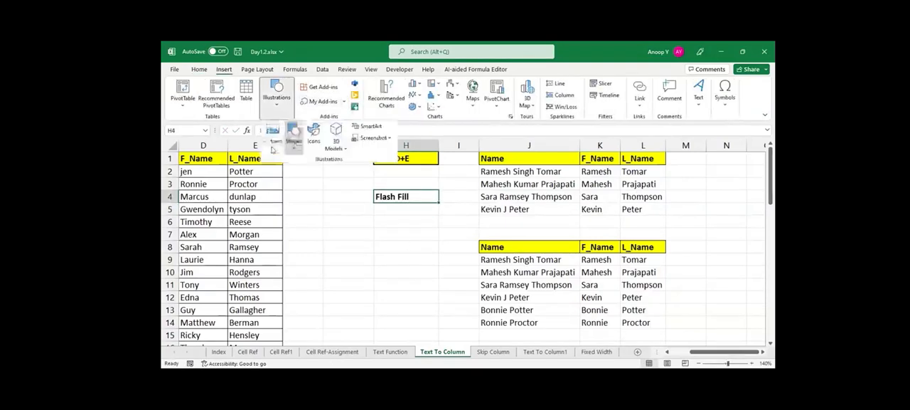
{"action": "left_click", "coordinate": [293, 144]}
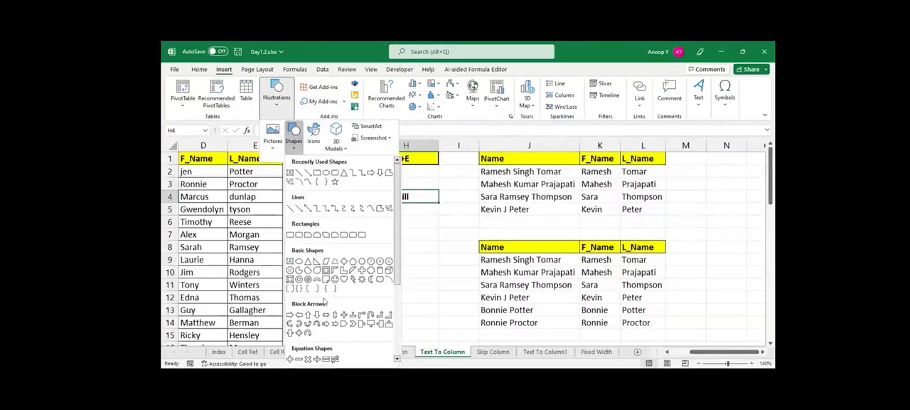
{"action": "left_click", "coordinate": [290, 314]}
{"action": "left_click_drag", "start_coordinate": [441, 191], "coordinate": [465, 207]}
{"action": "left_click_drag", "start_coordinate": [463, 237], "coordinate": [464, 238]}
{"action": "left_click", "coordinate": [464, 237]}
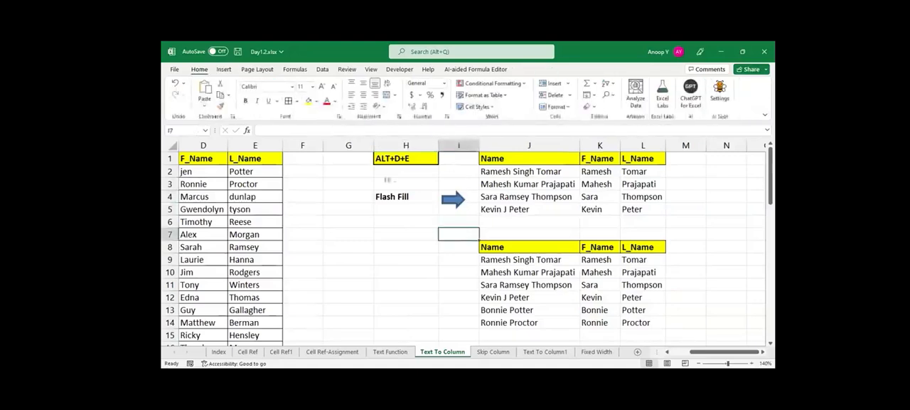
Draw a straight arrow about 0.9" high and 1.07" wide from the Flash Fill label in H4 to the Name table starting at J8.
{"action": "left_click", "coordinate": [224, 69]}
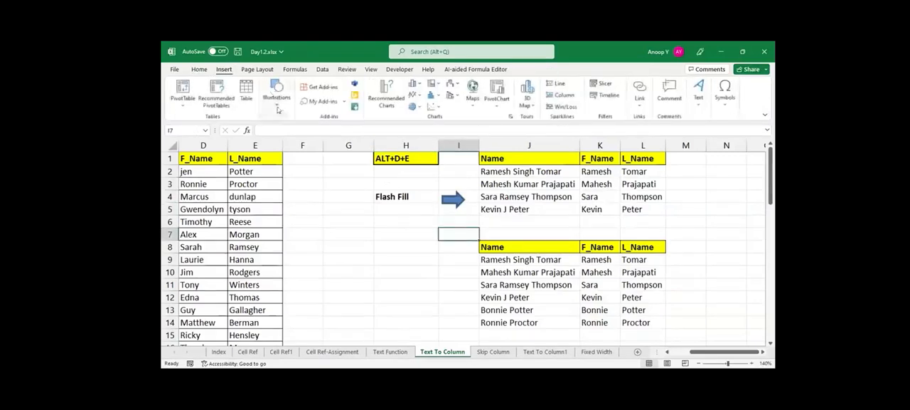
{"action": "left_click", "coordinate": [276, 94]}
{"action": "left_click", "coordinate": [293, 135]}
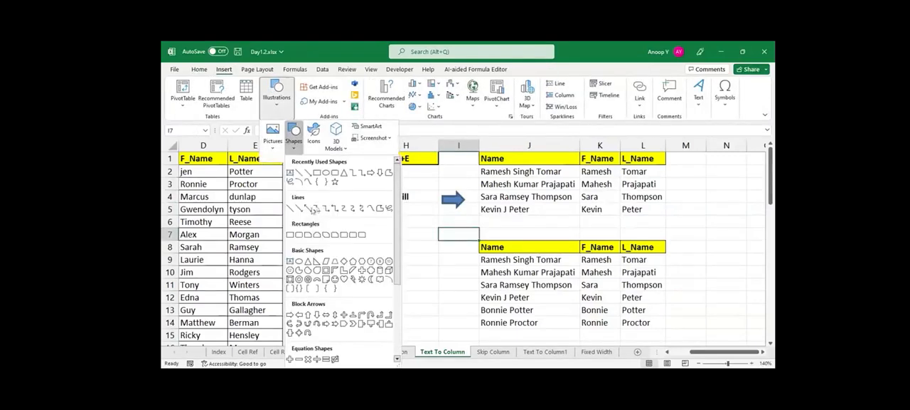
{"action": "left_click", "coordinate": [302, 209]}
{"action": "left_click_drag", "start_coordinate": [406, 202], "coordinate": [468, 254]}
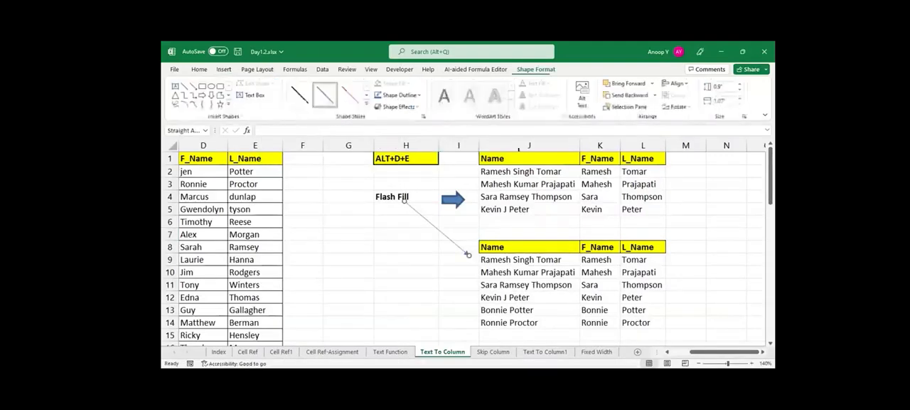
Apply the thickest orange theme line style to the arrow and shift it slightly toward the Name table.
{"action": "left_click", "coordinate": [367, 105]}
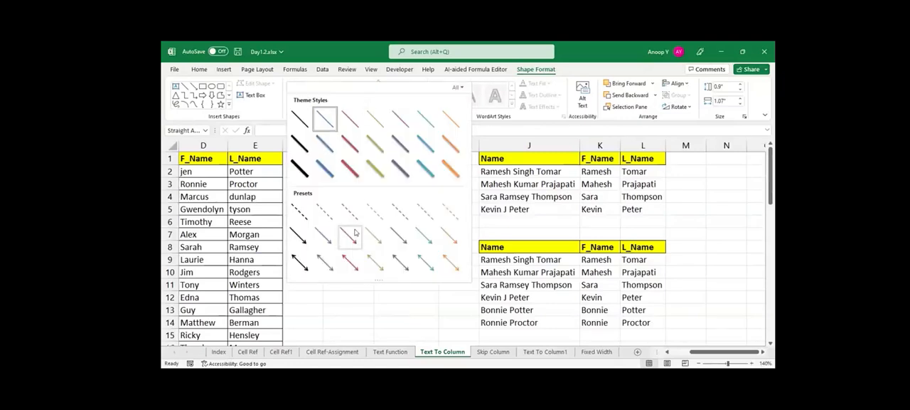
{"action": "left_click", "coordinate": [451, 169]}
{"action": "left_click_drag", "start_coordinate": [439, 230], "coordinate": [440, 229]}
{"action": "left_click", "coordinate": [414, 260]}
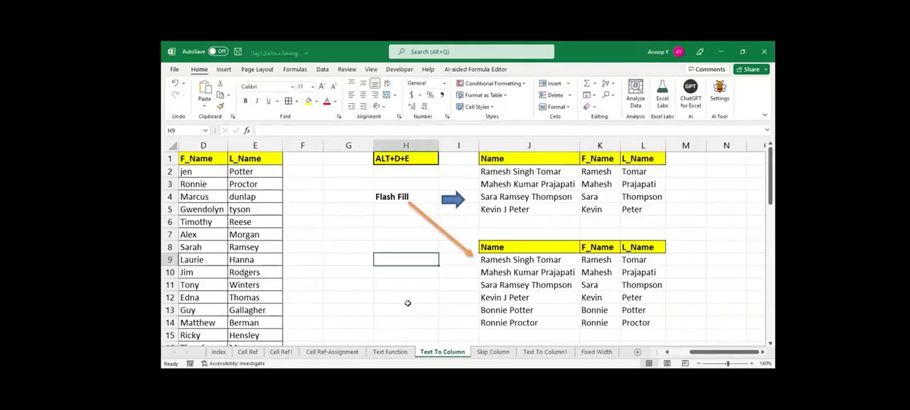
On the Index sheet, add the entry Flash Fill in A8 with the same formatting as the entries above it.
{"action": "left_click", "coordinate": [220, 352]}
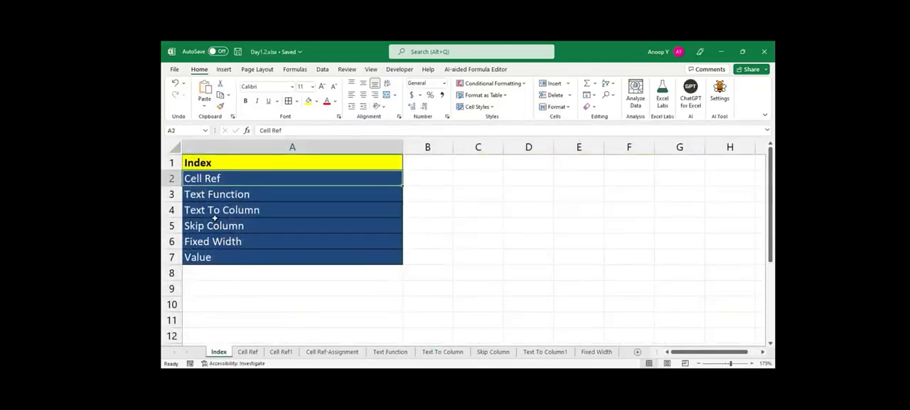
{"action": "left_click", "coordinate": [210, 273]}
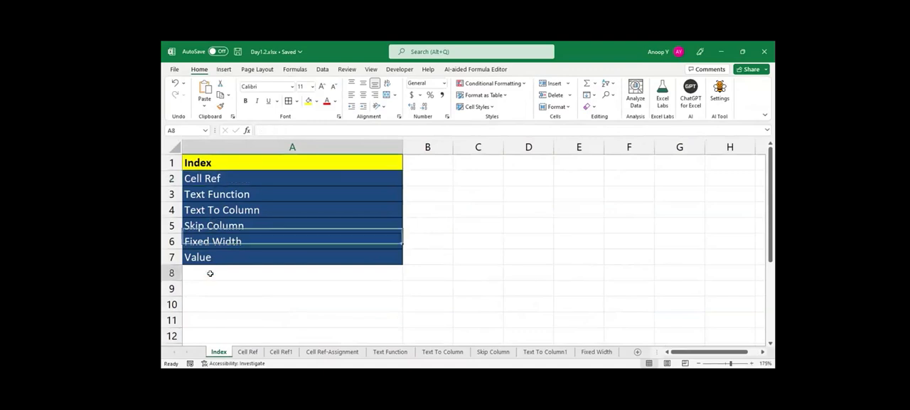
{"action": "key", "text": "ctrl+d"}
{"action": "type", "text": "Flash Fil"}
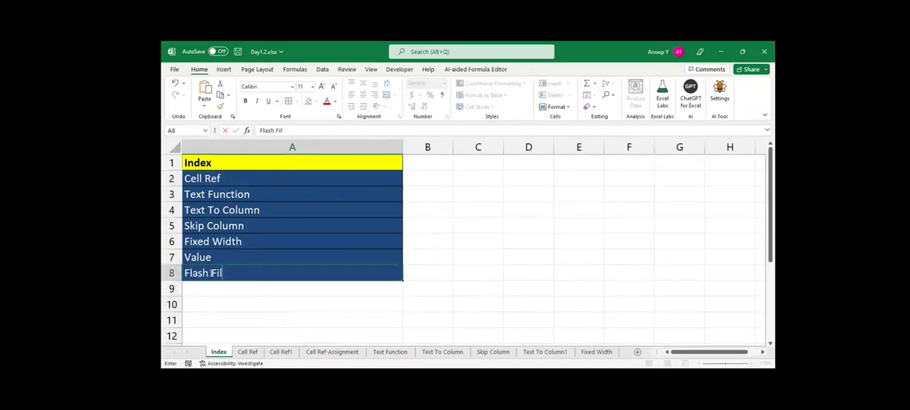
{"action": "type", "text": "l"}
{"action": "key", "text": "Return"}
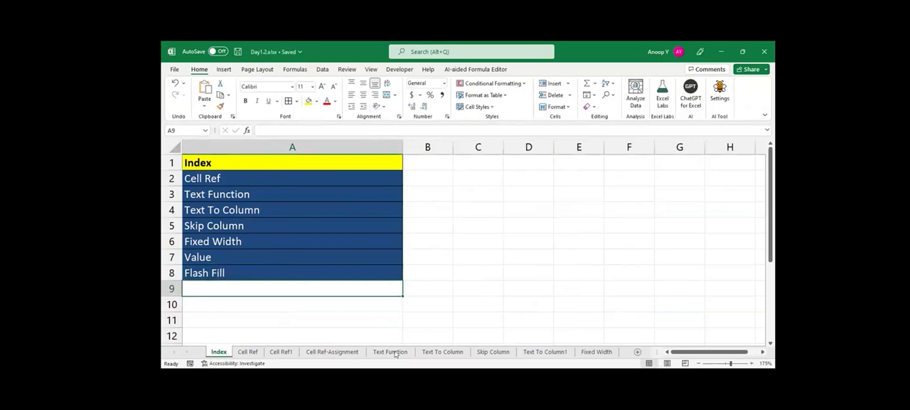
Return to the Text To Column sheet and review its data from the Name column in column A.
{"action": "left_click", "coordinate": [443, 351]}
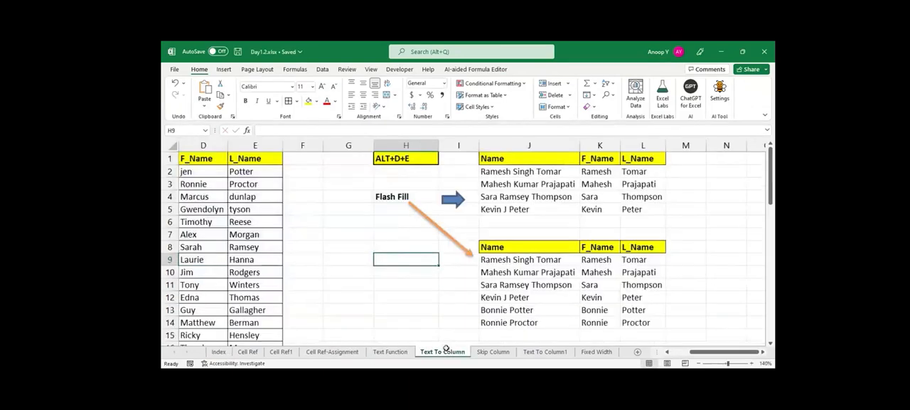
{"action": "key", "text": "ctrl+Up"}
{"action": "key", "text": "ctrl+Up"}
{"action": "key", "text": "Down"}
{"action": "key", "text": "Left"}
{"action": "key", "text": "Left"}
{"action": "key", "text": "Left"}
{"action": "key", "text": "ctrl+Left"}
{"action": "key", "text": "ctrl+Left"}
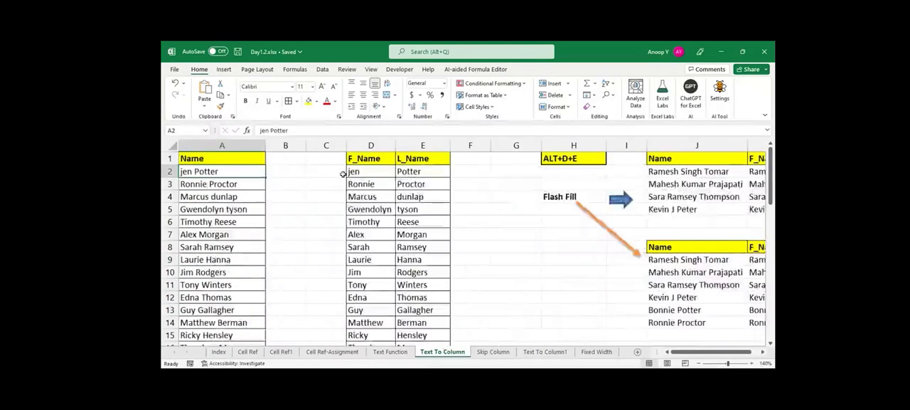
{"action": "key", "text": "Up"}
{"action": "key", "text": "Right"}
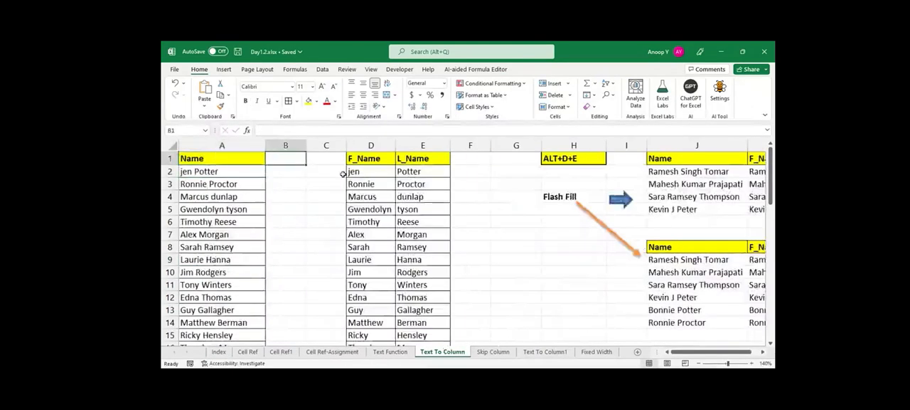
On the Skip Column sheet, set up Text to Columns for A2:A9 with Tab and Space delimiters and destination C2.
{"action": "left_click", "coordinate": [490, 352]}
{"action": "left_click_drag", "start_coordinate": [320, 179], "coordinate": [318, 297]}
{"action": "left_click_drag", "start_coordinate": [479, 178], "coordinate": [484, 293]}
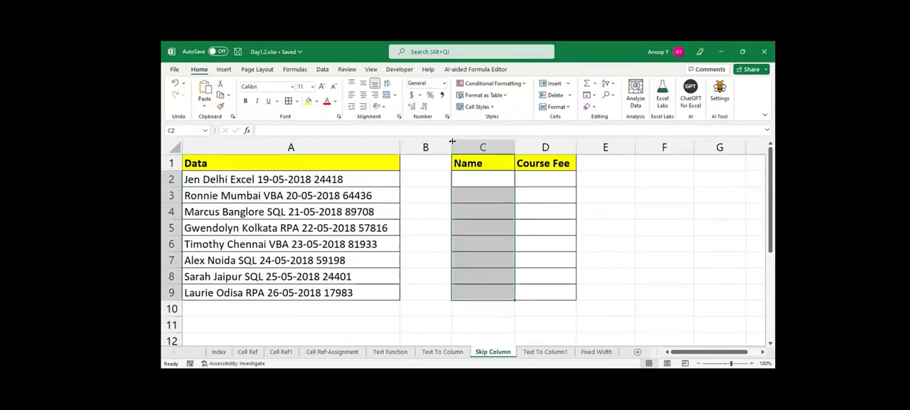
{"action": "left_click", "coordinate": [461, 244]}
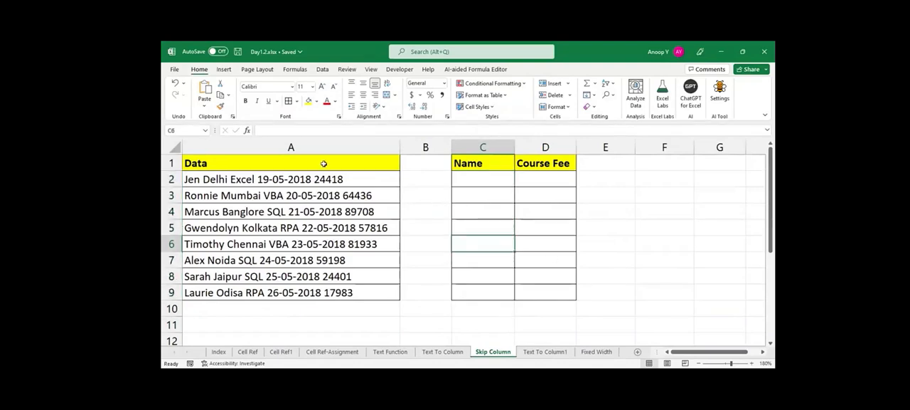
{"action": "left_click_drag", "start_coordinate": [295, 177], "coordinate": [298, 293]}
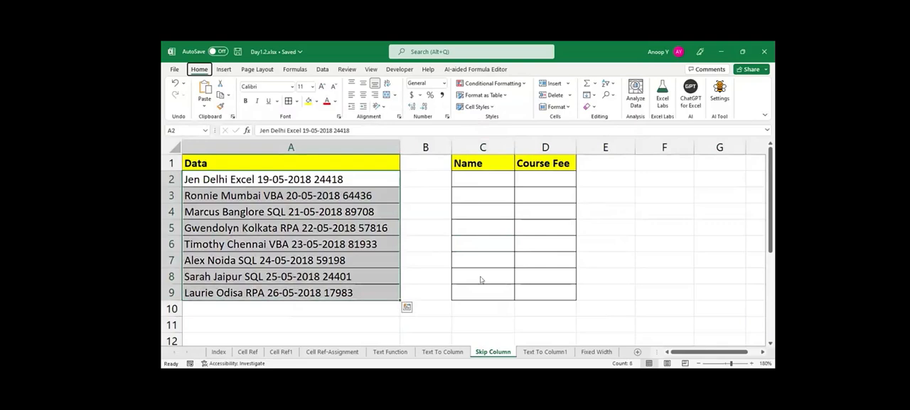
{"action": "key", "text": "alt+d"}
{"action": "key", "text": "e"}
{"action": "left_click", "coordinate": [669, 320]}
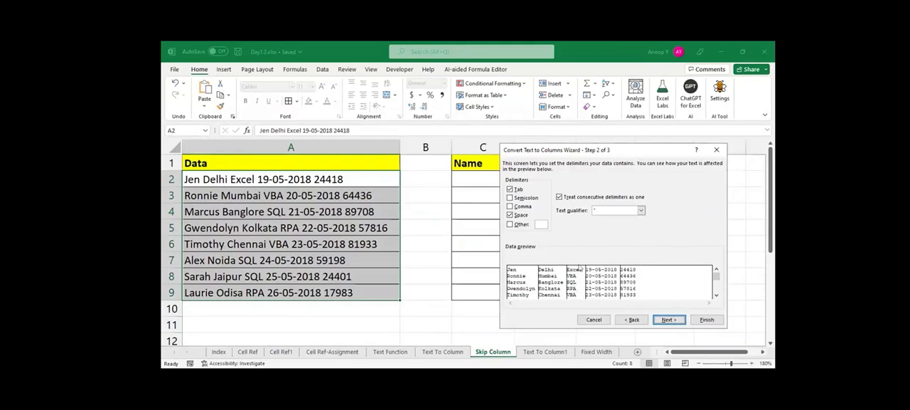
{"action": "left_click", "coordinate": [668, 320]}
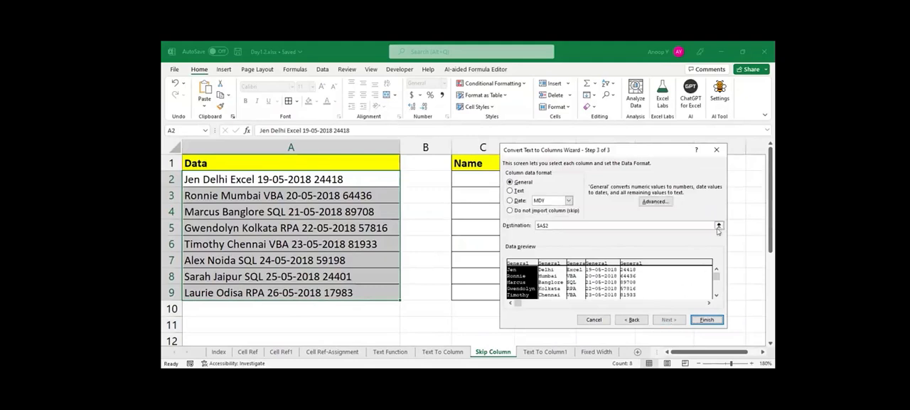
{"action": "left_click", "coordinate": [482, 180]}
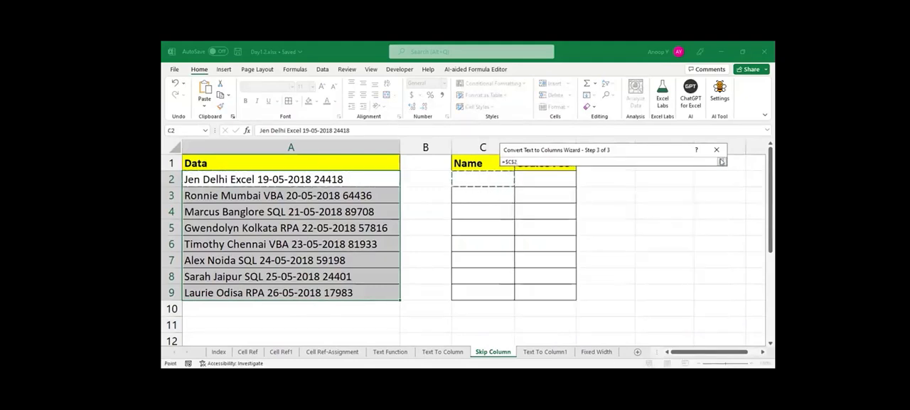
{"action": "left_click", "coordinate": [720, 161]}
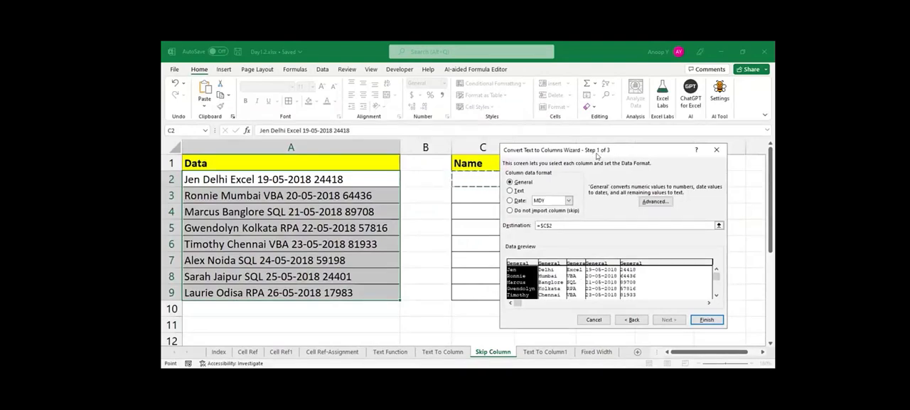
{"action": "left_click_drag", "start_coordinate": [597, 155], "coordinate": [565, 185]}
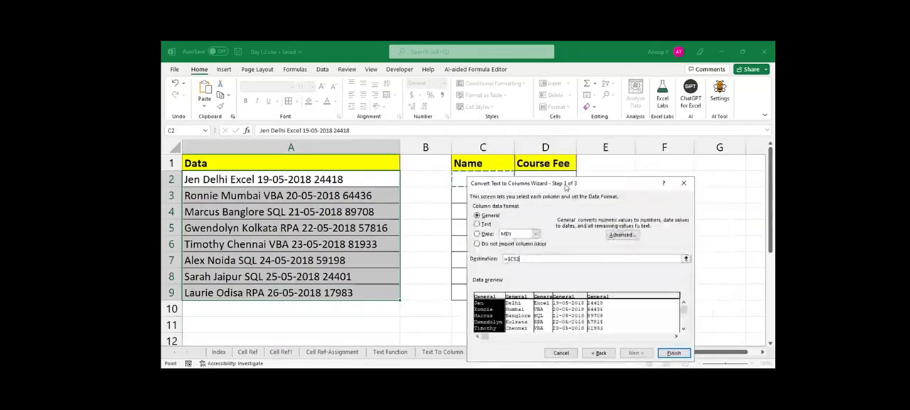
Skip the city, course and date columns and finish the split into the Name and Course Fee columns.
{"action": "left_click", "coordinate": [519, 310]}
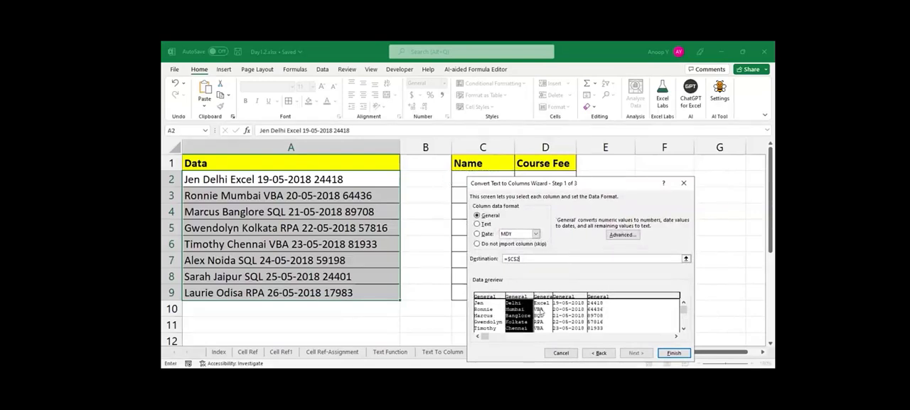
{"action": "left_click", "coordinate": [543, 311]}
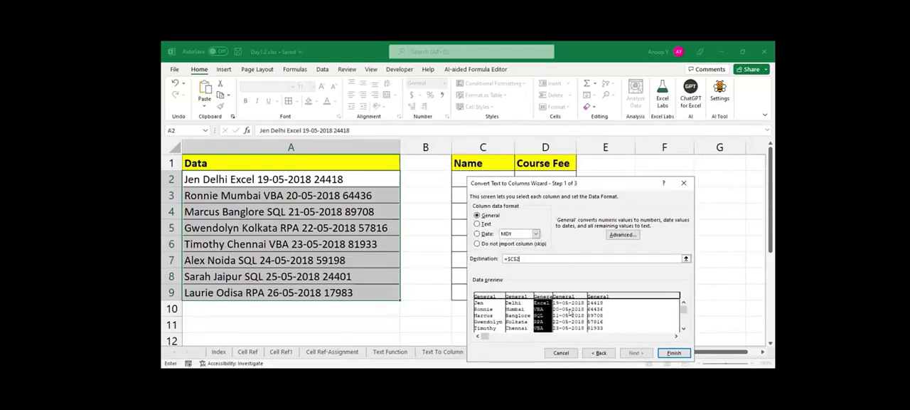
{"action": "left_click", "coordinate": [569, 310]}
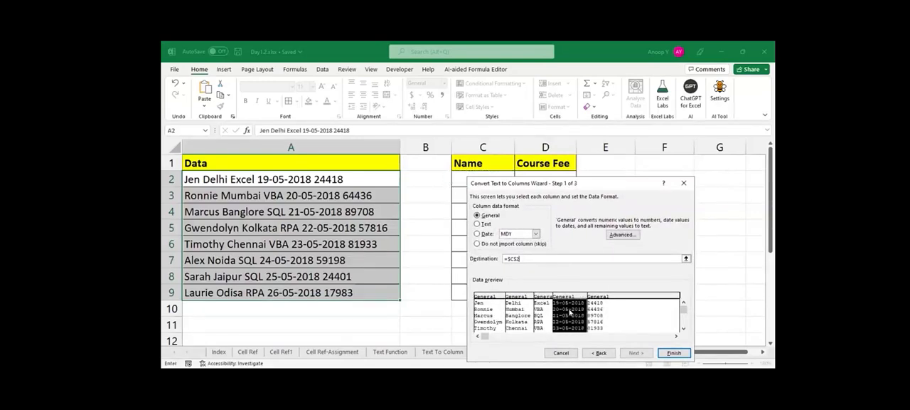
{"action": "left_click", "coordinate": [525, 310]}
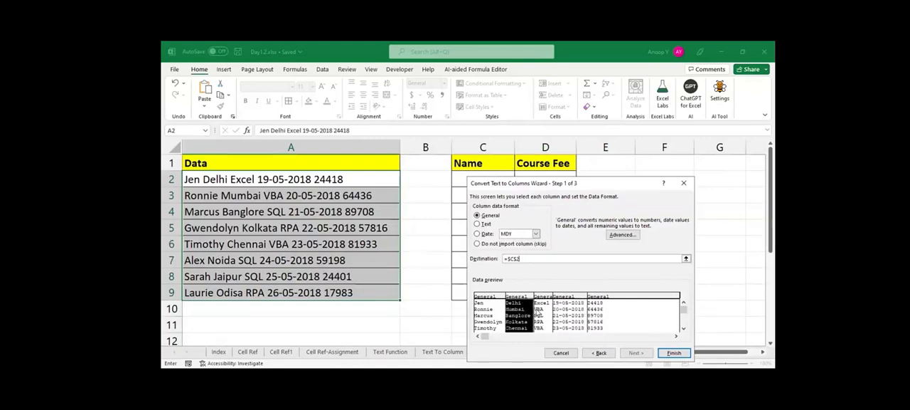
{"action": "left_click", "coordinate": [480, 244]}
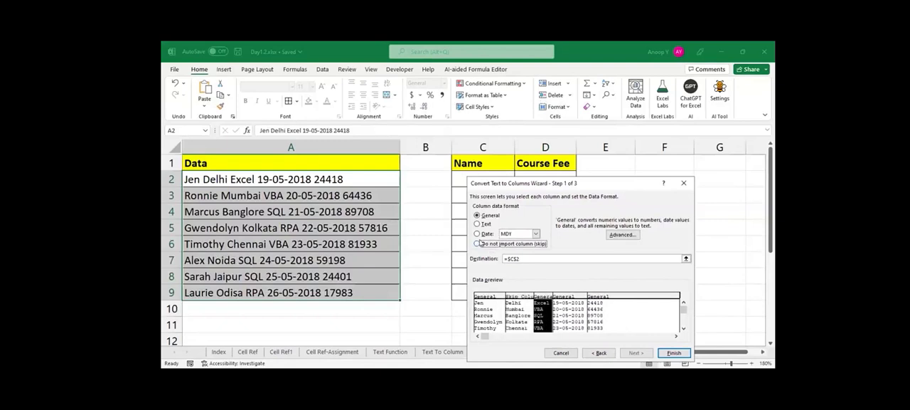
{"action": "left_click", "coordinate": [569, 316]}
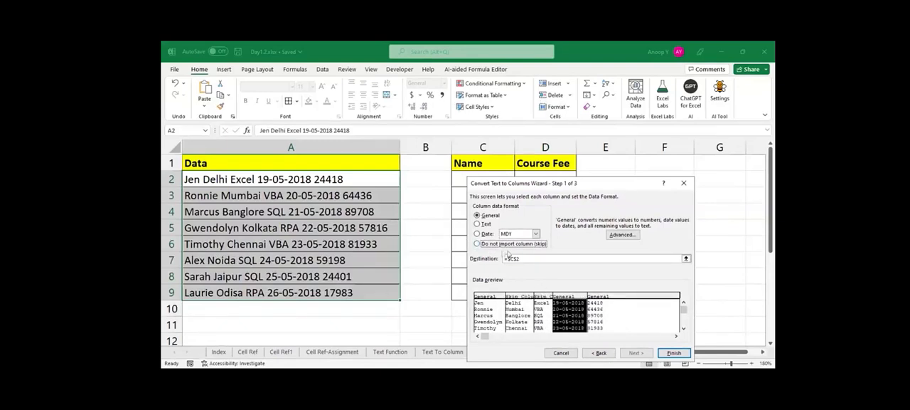
{"action": "left_click", "coordinate": [477, 244]}
{"action": "left_click", "coordinate": [676, 353]}
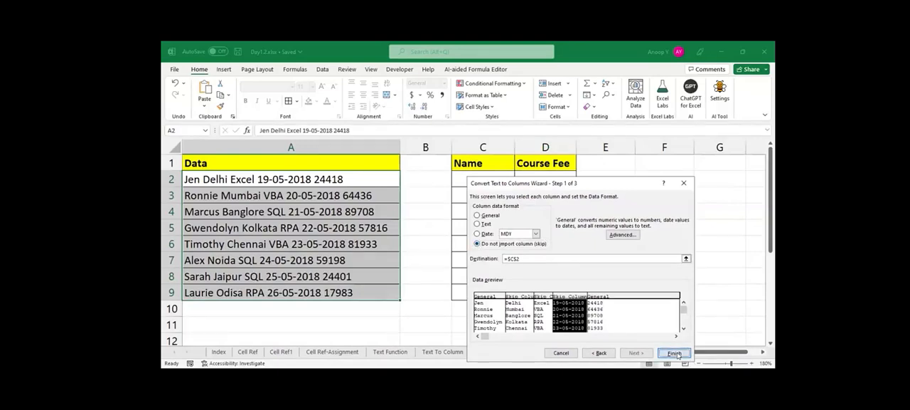
{"action": "left_click", "coordinate": [463, 234]}
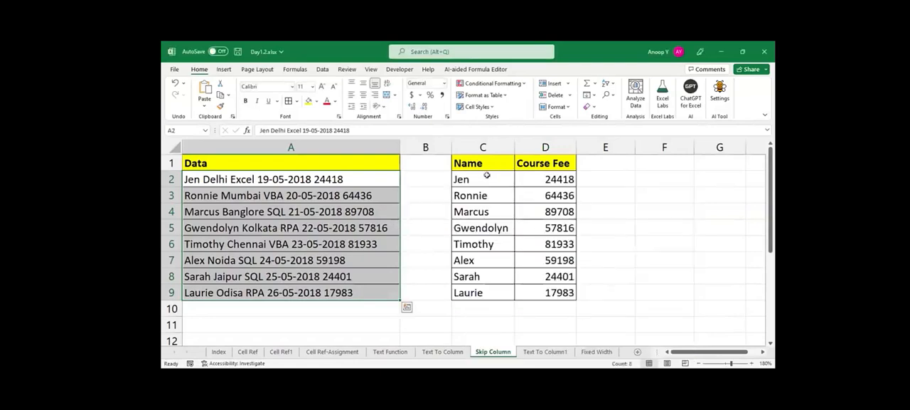
{"action": "left_click_drag", "start_coordinate": [561, 256], "coordinate": [567, 288]}
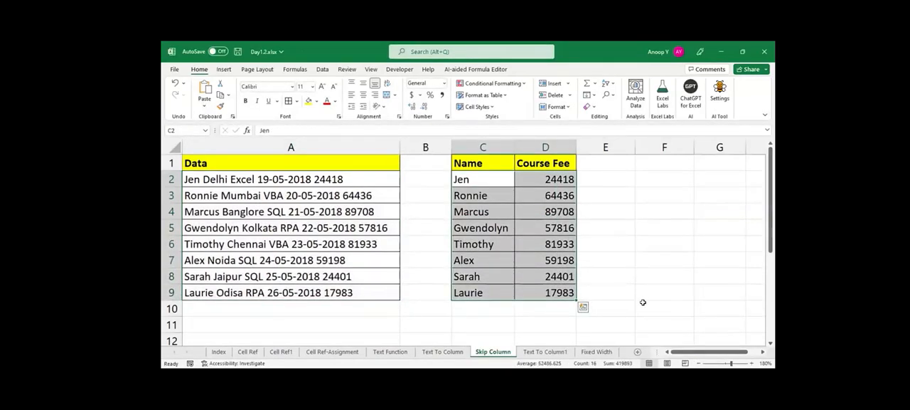
{"action": "left_click", "coordinate": [643, 303]}
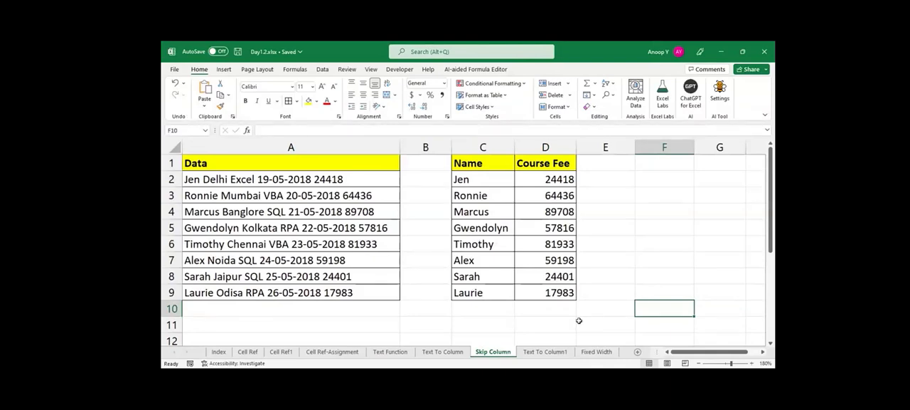
Narrow the empty column B on the Skip Column sheet after a look at the Text To Column1 sheet.
{"action": "left_click", "coordinate": [545, 352]}
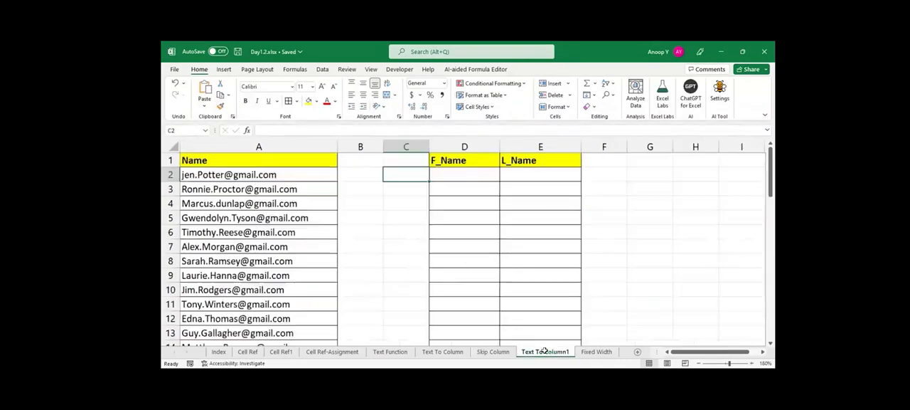
{"action": "left_click_drag", "start_coordinate": [303, 171], "coordinate": [300, 262]}
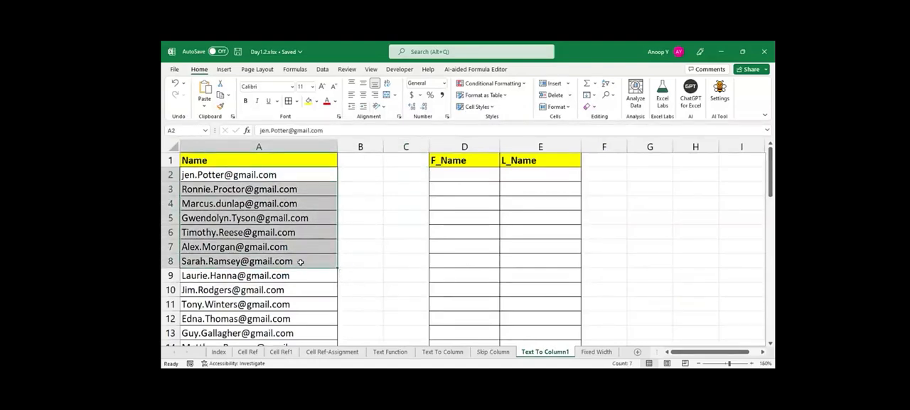
{"action": "left_click", "coordinate": [491, 352]}
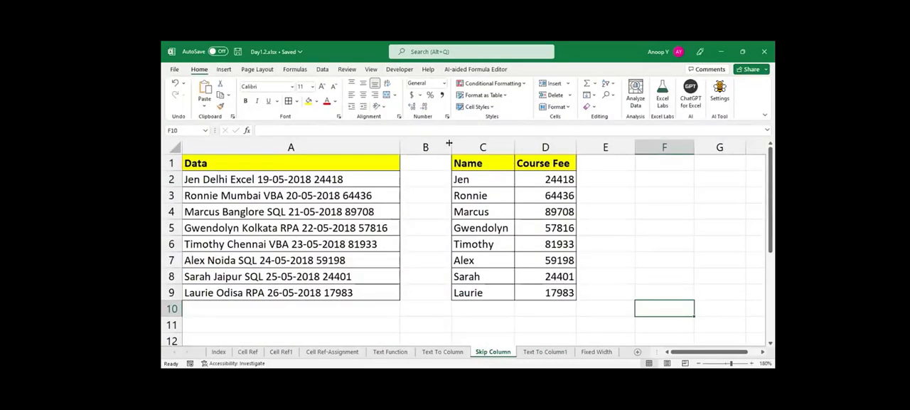
{"action": "left_click_drag", "start_coordinate": [435, 146], "coordinate": [437, 146]}
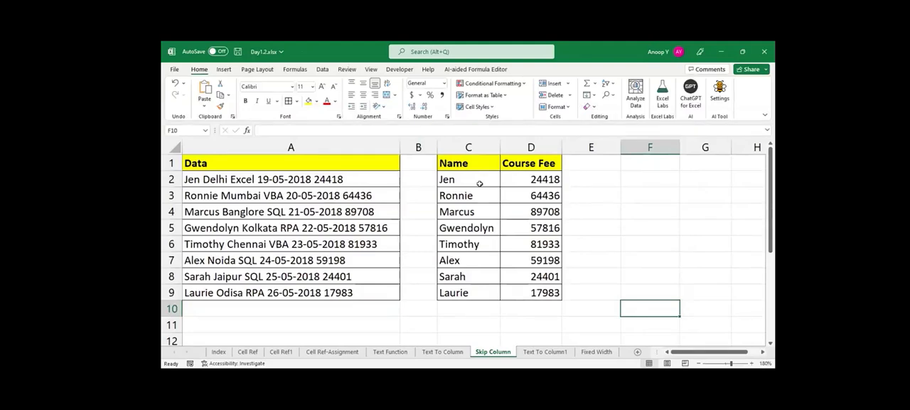
Clear the extracted names and course fees from C2:D9 on the Skip Column sheet.
{"action": "left_click_drag", "start_coordinate": [468, 174], "coordinate": [540, 288]}
{"action": "key", "text": "Delete"}
{"action": "key", "text": "Left"}
{"action": "key", "text": "Left"}
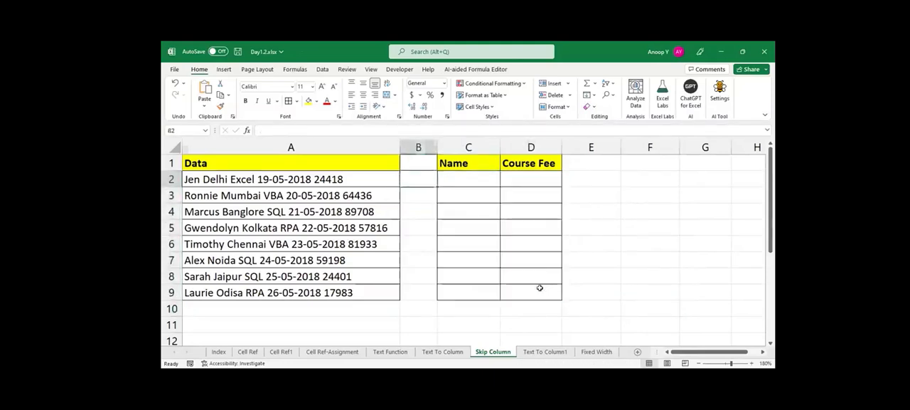
Set up Text to Columns again for A2:A9 as delimited data with Tab and Space delimiters.
{"action": "key", "text": "shift+Down"}
{"action": "key", "text": "shift+Down"}
{"action": "key", "text": "shift+Down"}
{"action": "key", "text": "shift+Down"}
{"action": "key", "text": "shift+Down"}
{"action": "key", "text": "shift+Down"}
{"action": "key", "text": "shift+Down"}
{"action": "key", "text": "alt+a"}
{"action": "key", "text": "e"}
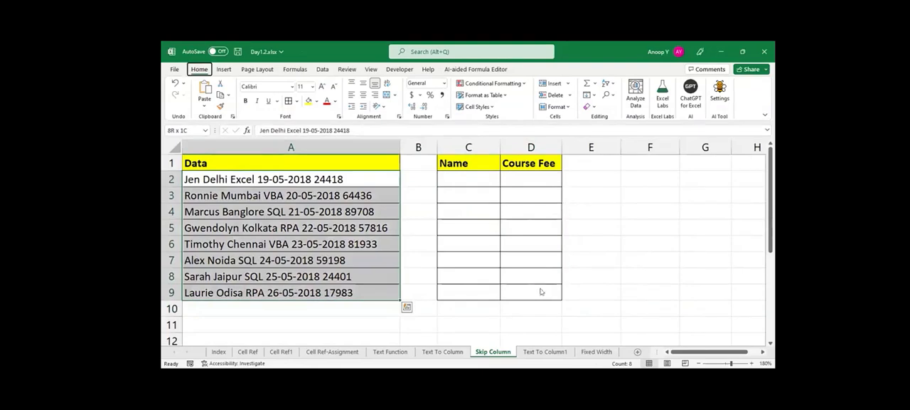
{"action": "left_click", "coordinate": [635, 352]}
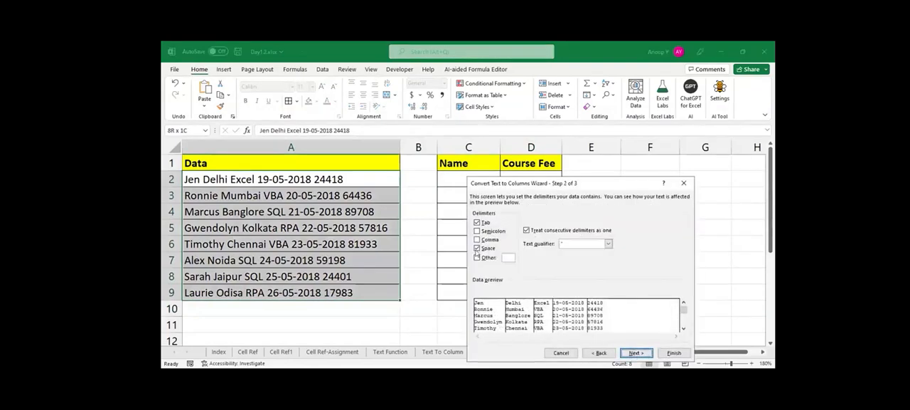
{"action": "left_click", "coordinate": [649, 352]}
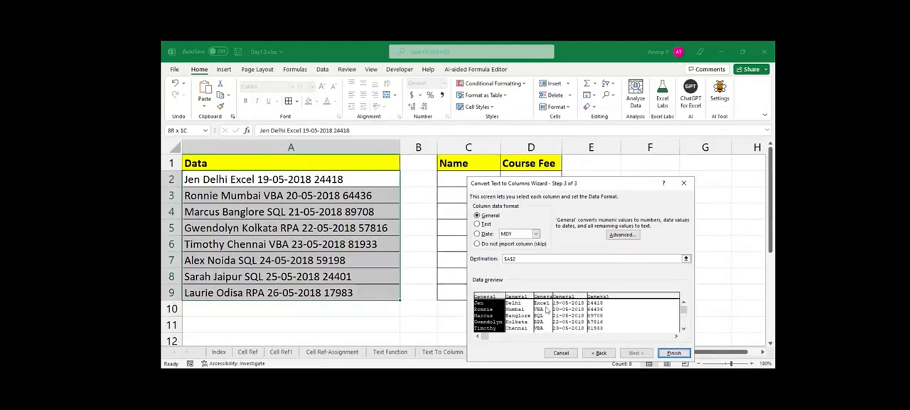
Mark the city, course and date columns of the split as not imported.
{"action": "left_click", "coordinate": [516, 297]}
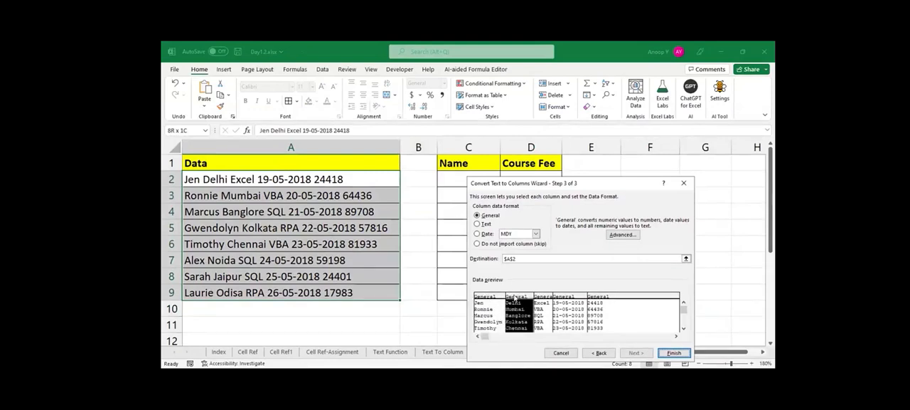
{"action": "left_click", "coordinate": [546, 298]}
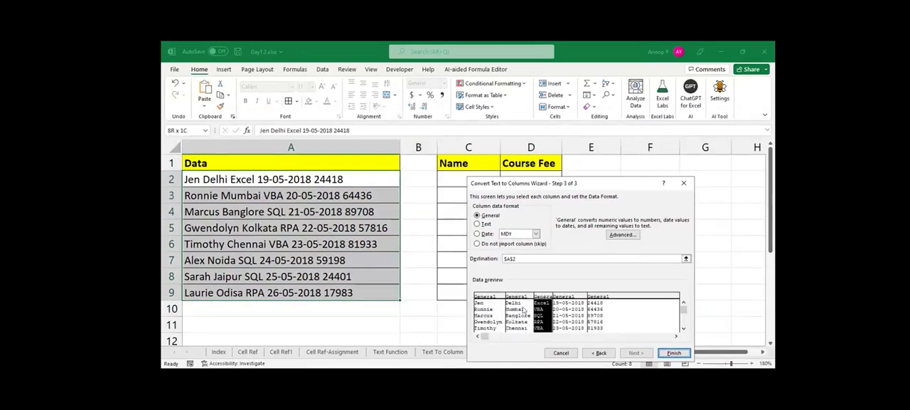
{"action": "left_click", "coordinate": [523, 309]}
{"action": "left_click", "coordinate": [538, 312], "text": "shift"}
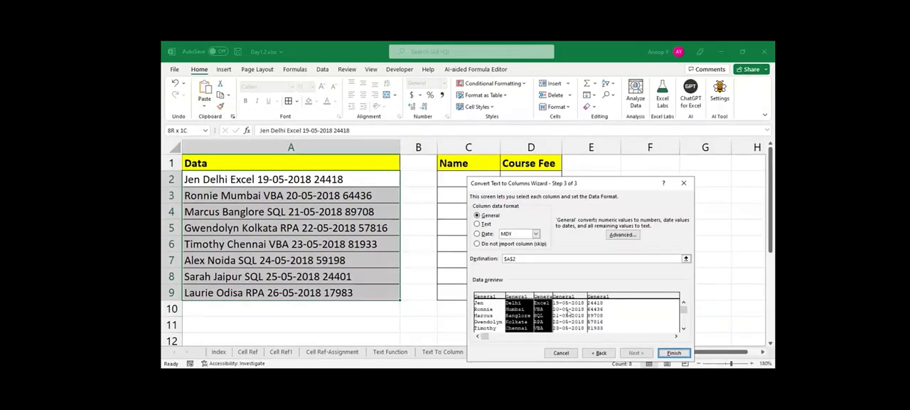
{"action": "left_click", "coordinate": [569, 313], "text": "shift"}
{"action": "left_click", "coordinate": [477, 243]}
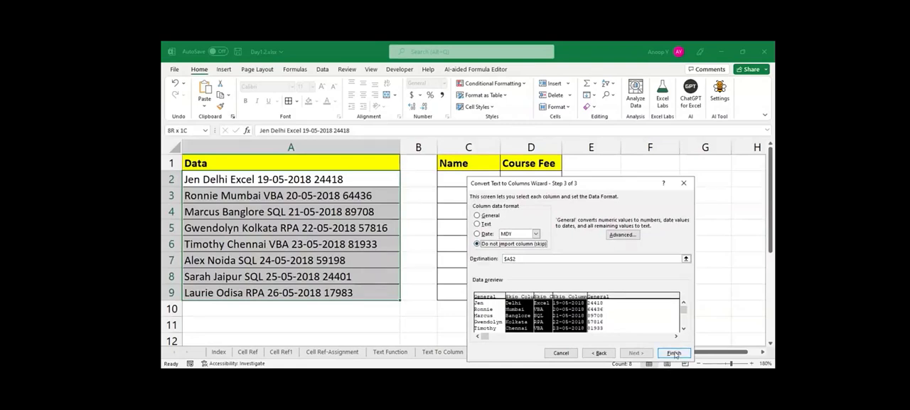
Set the split's destination to C2 and finish it into the Name and Course Fee columns.
{"action": "left_click", "coordinate": [686, 259]}
{"action": "left_click", "coordinate": [686, 259]}
{"action": "left_click", "coordinate": [468, 179]}
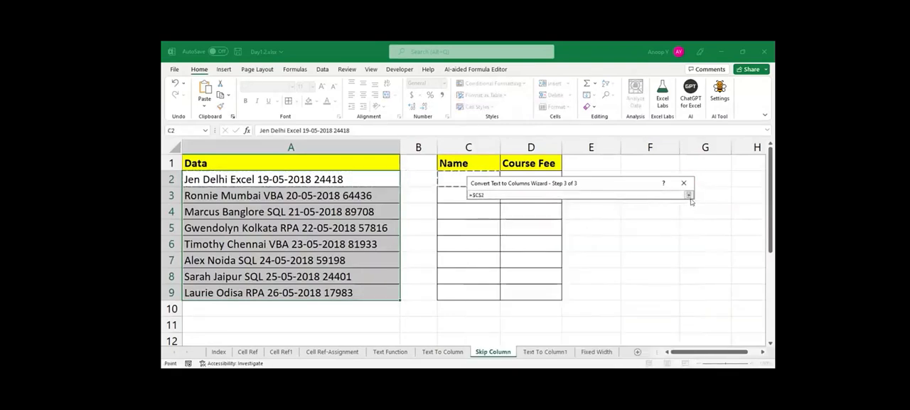
{"action": "left_click", "coordinate": [688, 195]}
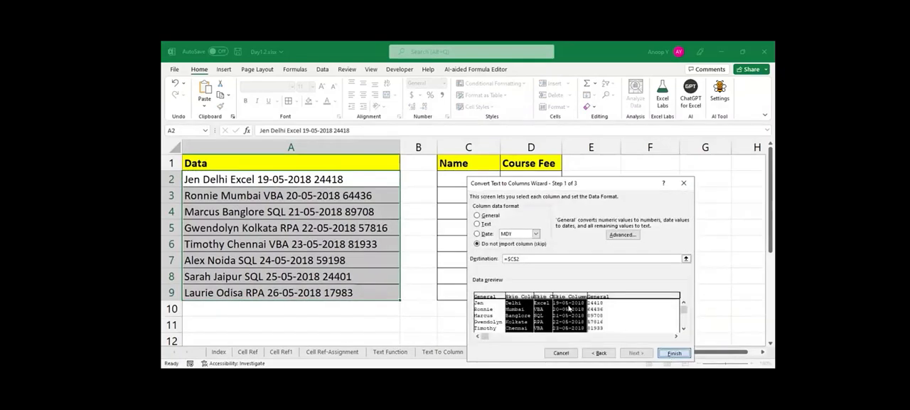
{"action": "key", "text": "Return"}
{"action": "key", "text": "Return"}
{"action": "left_click", "coordinate": [469, 194]}
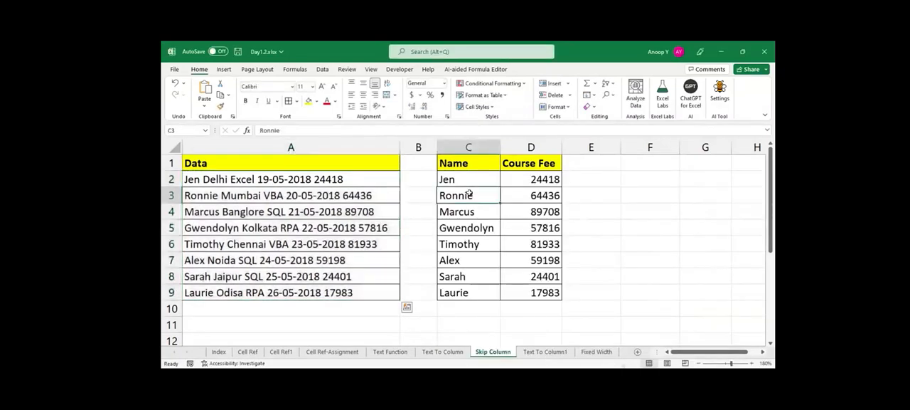
On the Text To Column1 sheet, set up Text to Columns for A2:A50 with Tab and a period as delimiters, without Space.
{"action": "left_click", "coordinate": [538, 350]}
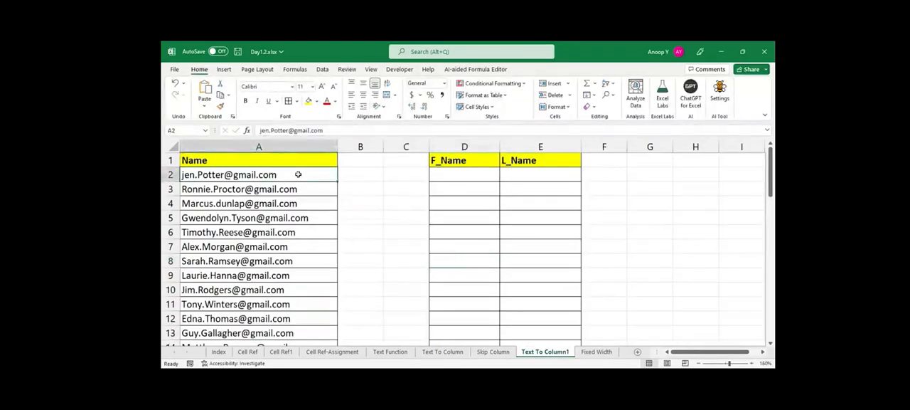
{"action": "left_click_drag", "start_coordinate": [463, 174], "coordinate": [465, 233]}
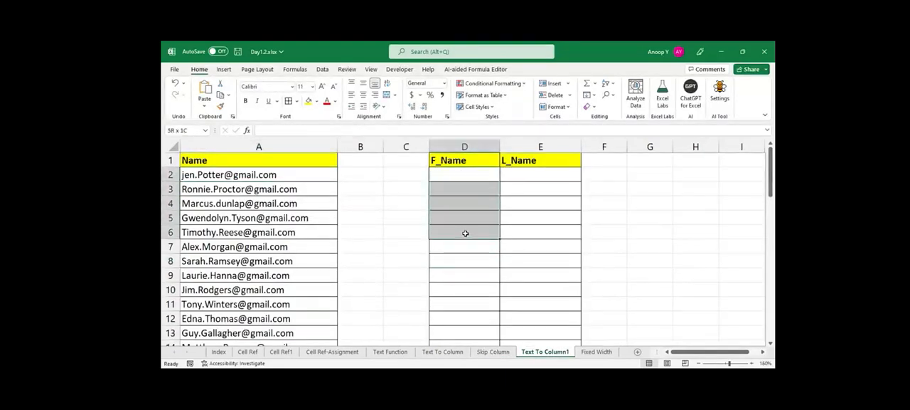
{"action": "left_click_drag", "start_coordinate": [529, 175], "coordinate": [537, 261]}
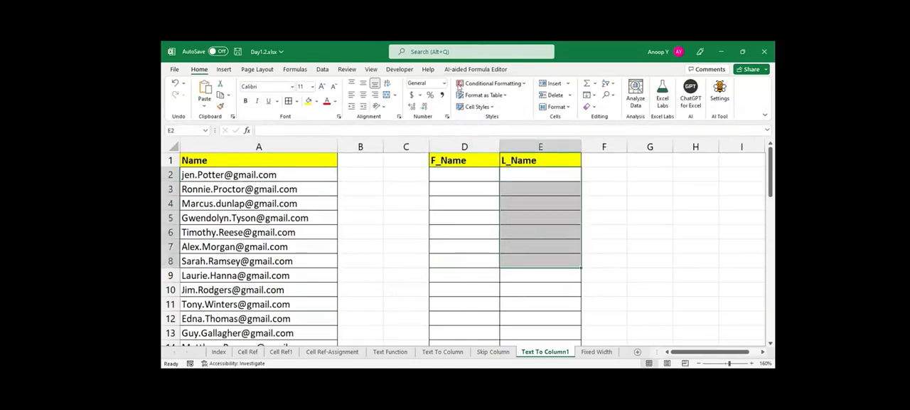
{"action": "key", "text": "alt+Tab"}
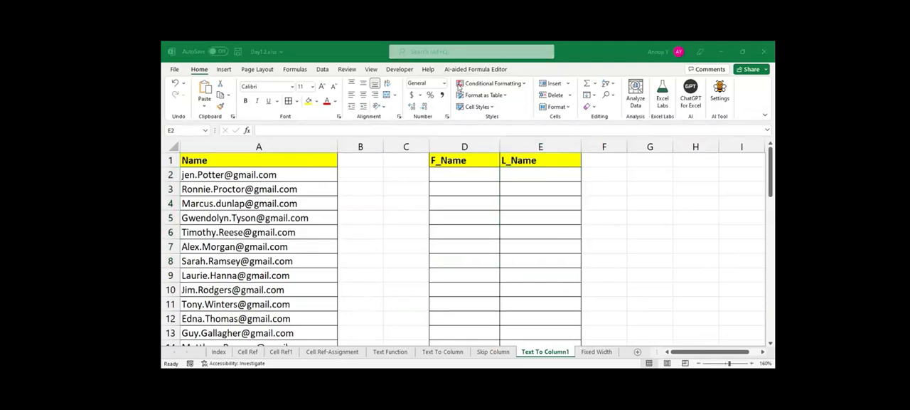
{"action": "left_click", "coordinate": [274, 174]}
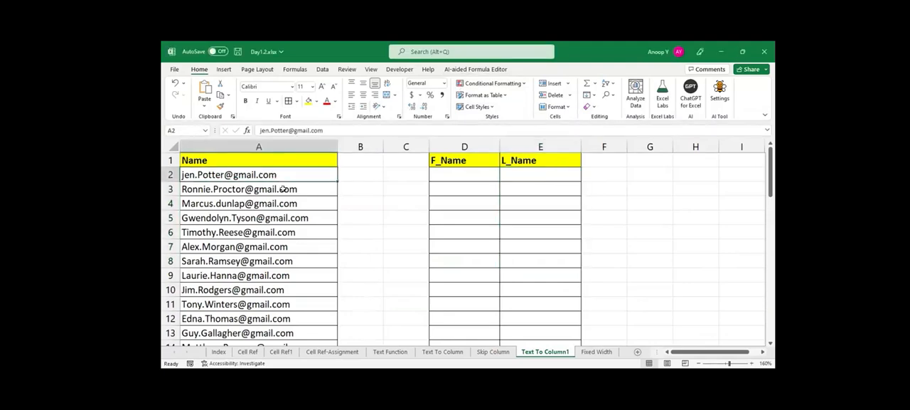
{"action": "key", "text": "ctrl+shift+Down"}
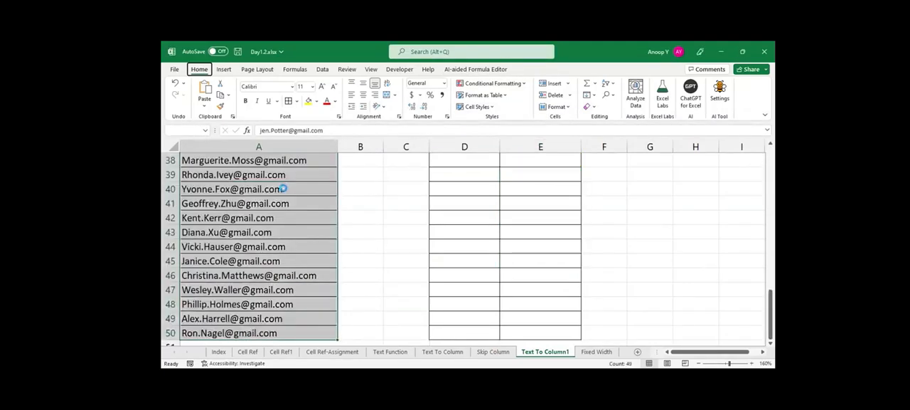
{"action": "scroll", "coordinate": [270, 276], "scroll_direction": "up", "scroll_amount": 13}
{"action": "key", "text": "alt+a+e"}
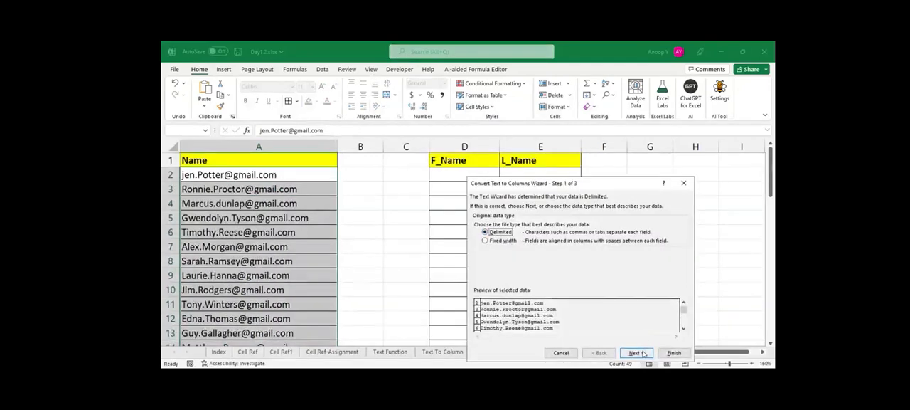
{"action": "left_click", "coordinate": [635, 353]}
{"action": "left_click", "coordinate": [477, 248]}
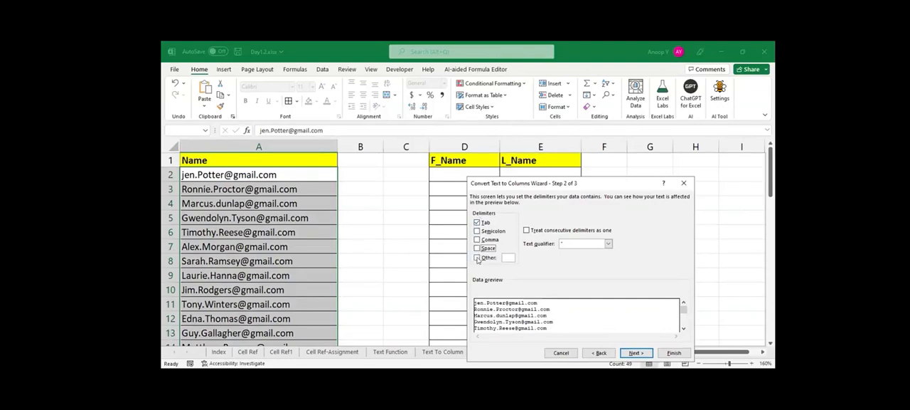
{"action": "left_click", "coordinate": [477, 258]}
{"action": "type", "text": "."}
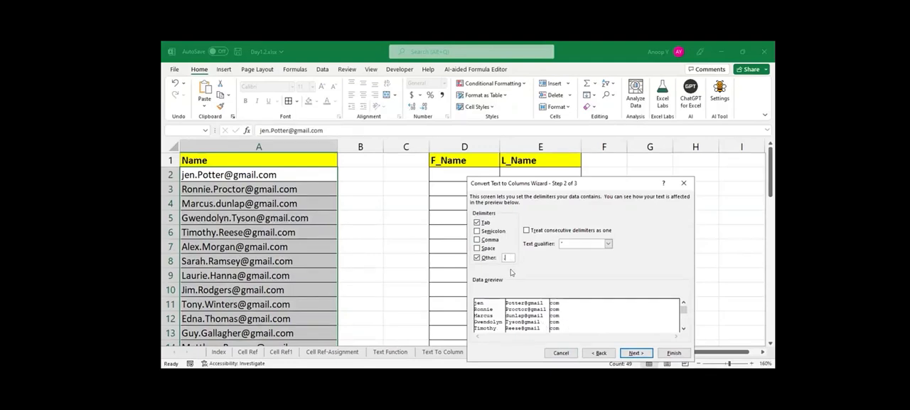
Set the destination of the e-mail address split to D2.
{"action": "left_click", "coordinate": [635, 353]}
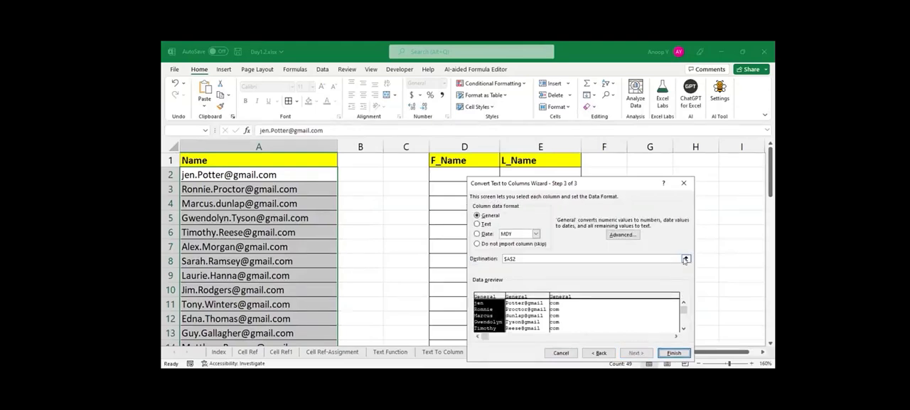
{"action": "left_click", "coordinate": [686, 259]}
{"action": "left_click", "coordinate": [461, 174]}
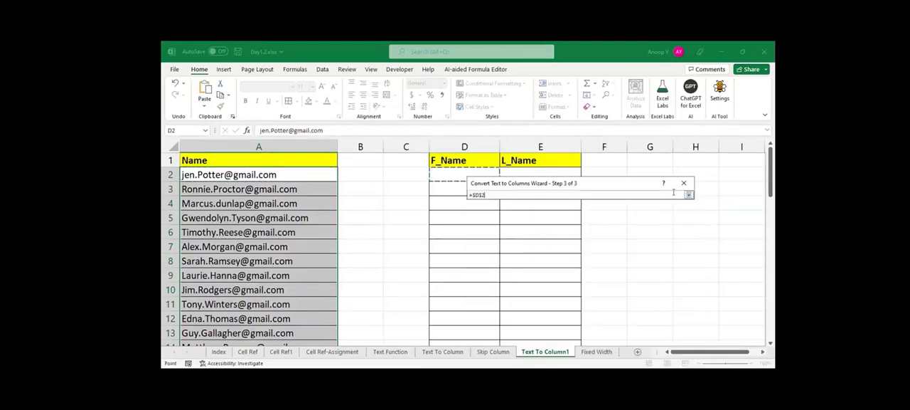
{"action": "left_click", "coordinate": [688, 195]}
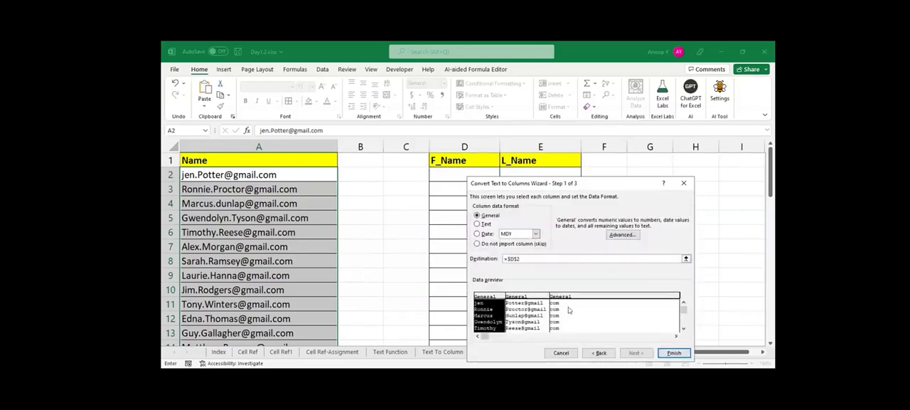
Skip the third column, containing com, and finish the split into F_Name and L_Name, replacing the existing data.
{"action": "left_click", "coordinate": [568, 309]}
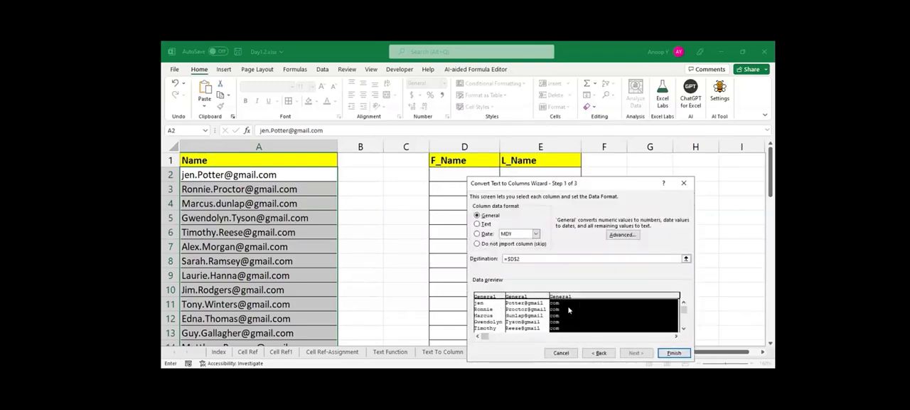
{"action": "left_click", "coordinate": [477, 244]}
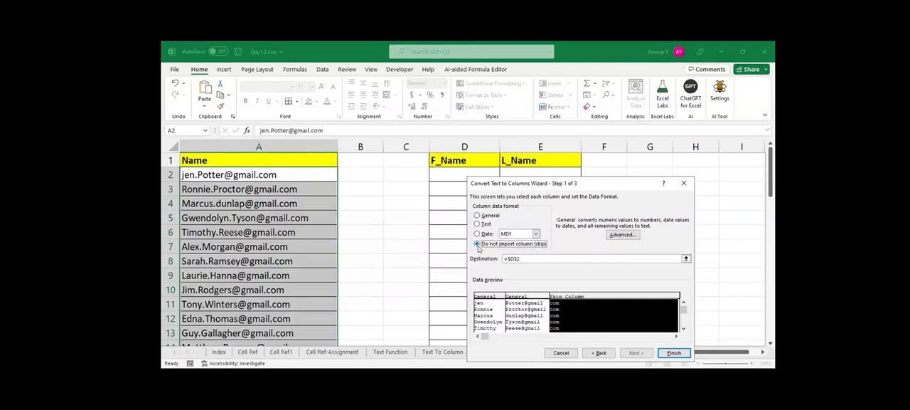
{"action": "left_click", "coordinate": [674, 354]}
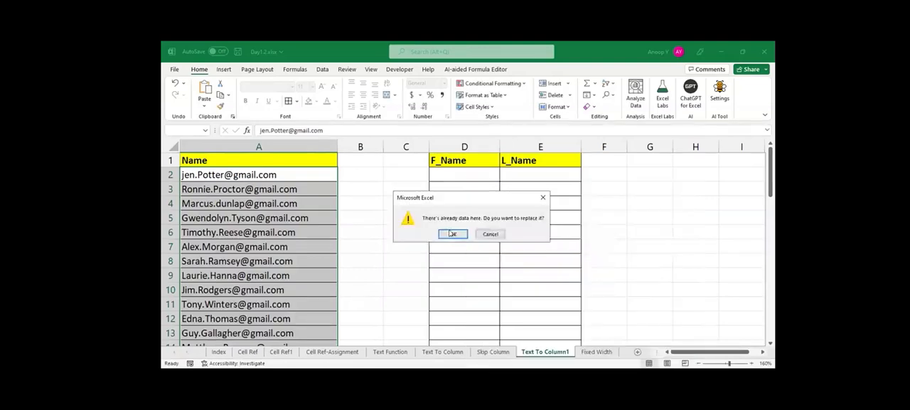
{"action": "left_click", "coordinate": [453, 233]}
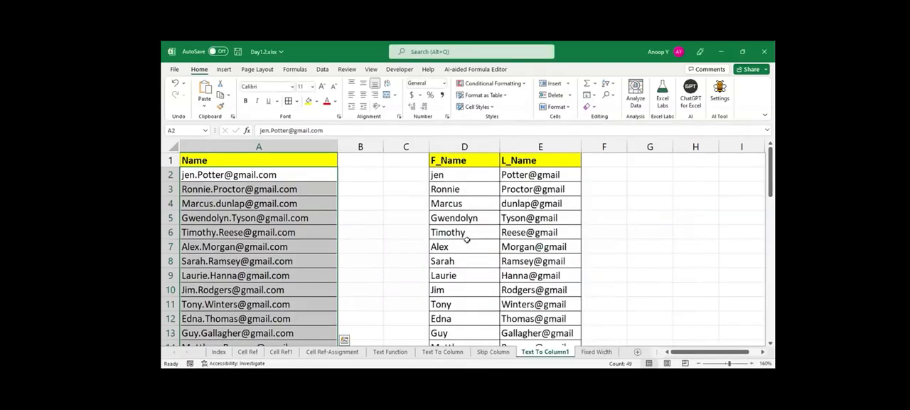
Set up Text to Columns for the L_Name entries in E2:E50 with @ as the other delimiter.
{"action": "left_click", "coordinate": [546, 172]}
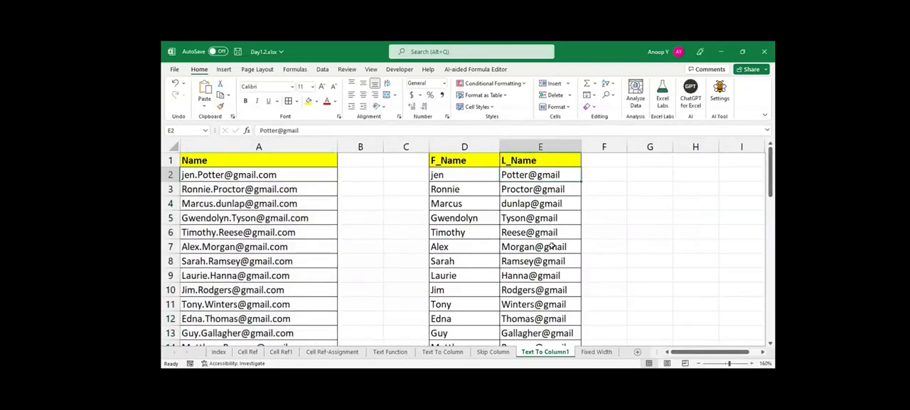
{"action": "key", "text": "ctrl+shift+Down"}
{"action": "key", "text": "alt+d"}
{"action": "key", "text": "e"}
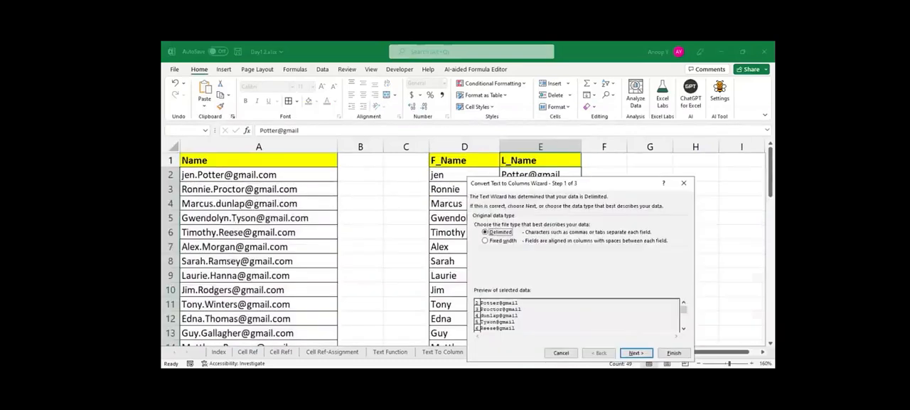
{"action": "left_click", "coordinate": [633, 353]}
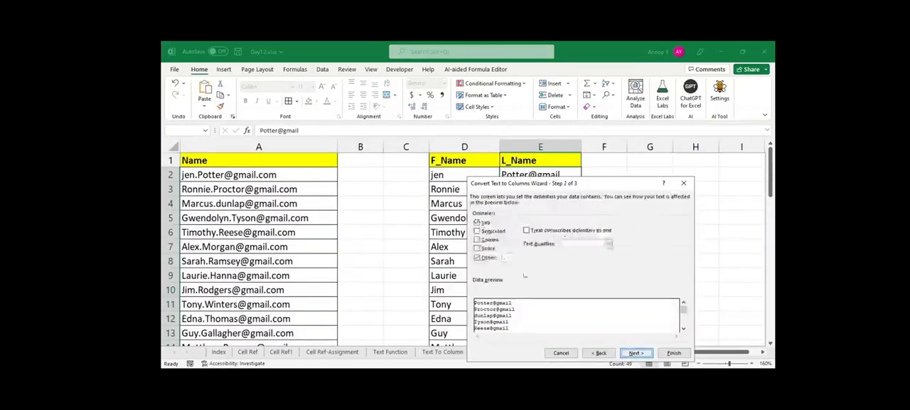
{"action": "type", "text": "@"}
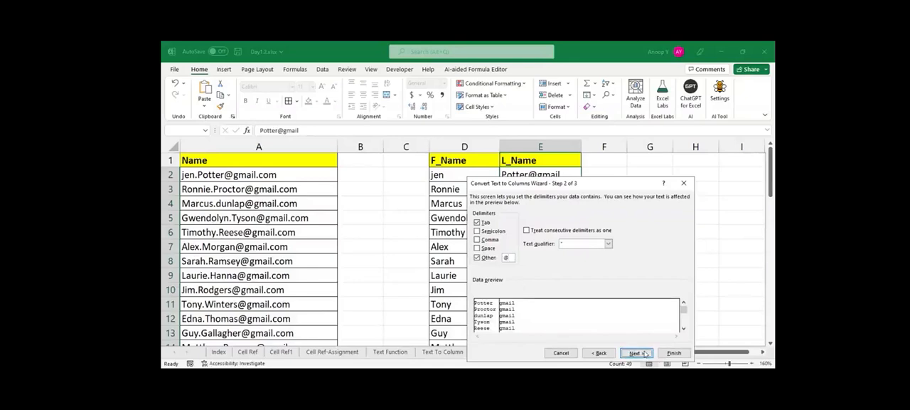
Skip the gmail column and finish the split so only last names go into E2:E50.
{"action": "left_click", "coordinate": [645, 354]}
{"action": "left_click", "coordinate": [526, 309]}
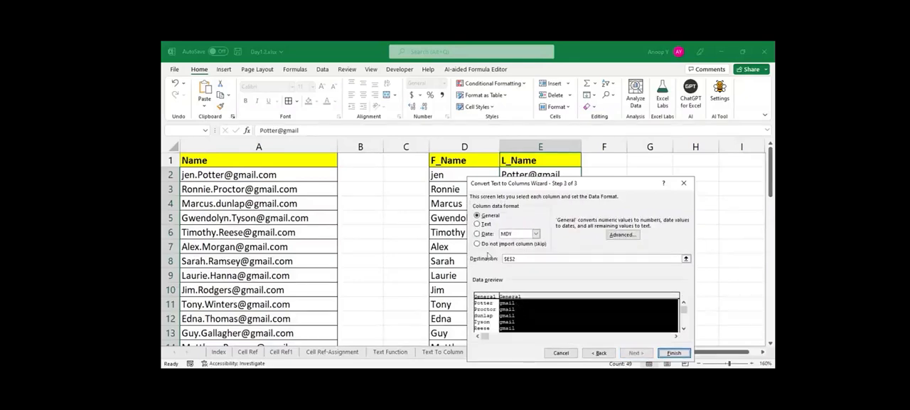
{"action": "left_click", "coordinate": [477, 244]}
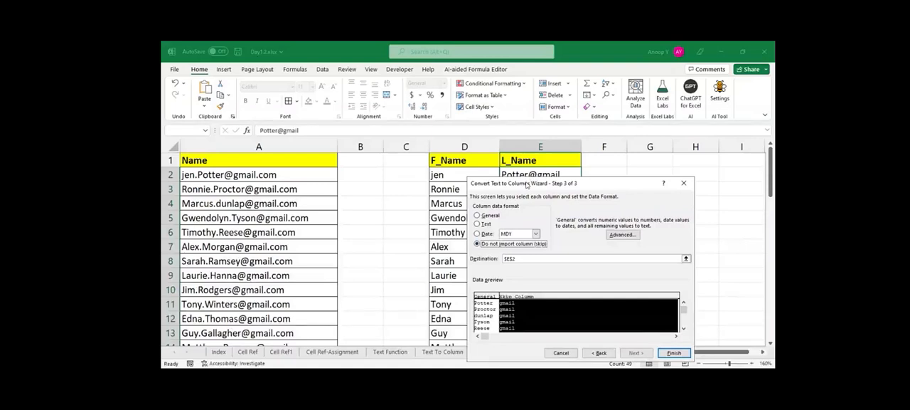
{"action": "left_click_drag", "start_coordinate": [527, 185], "coordinate": [614, 162]}
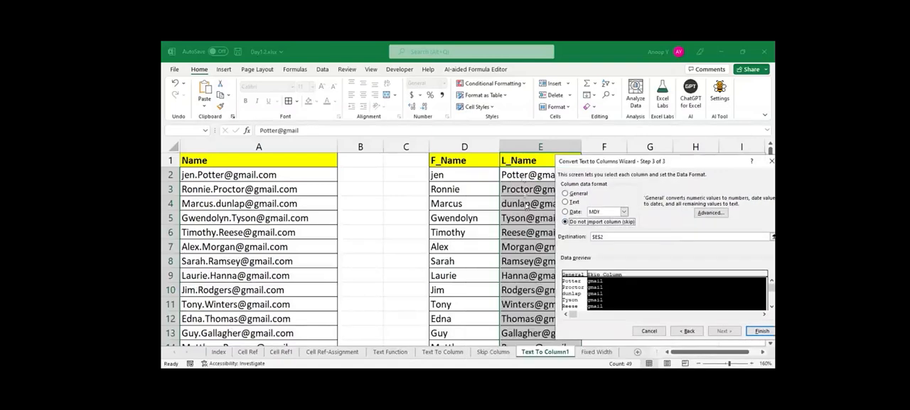
{"action": "left_click", "coordinate": [759, 331]}
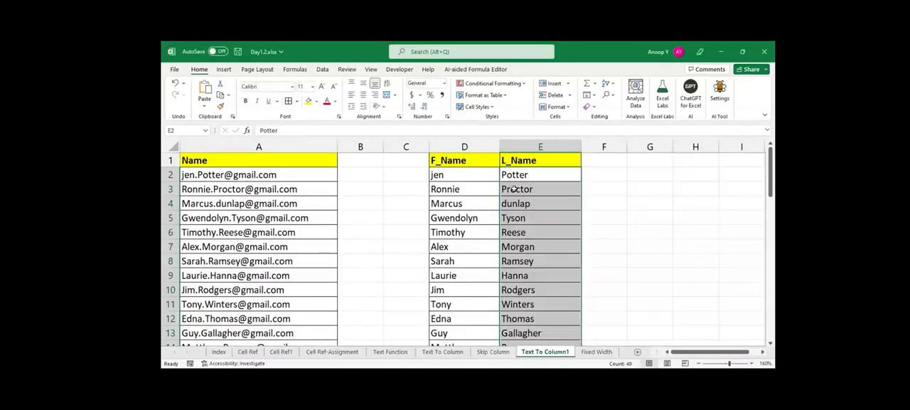
Review the split first and last names in the F_Name and L_Name columns down to row 50.
{"action": "left_click", "coordinate": [518, 202]}
{"action": "key", "text": "ctrl+Down"}
{"action": "key", "text": "Up"}
{"action": "key", "text": "Up"}
{"action": "key", "text": "Up"}
{"action": "key", "text": "Up"}
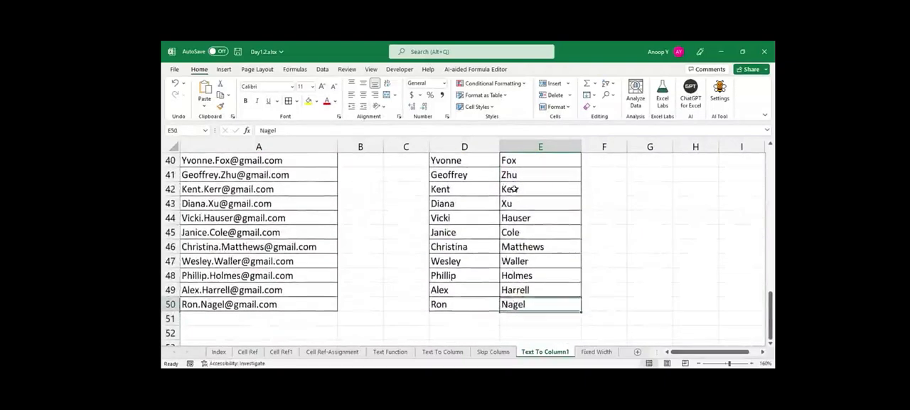
{"action": "key", "text": "ctrl+Up"}
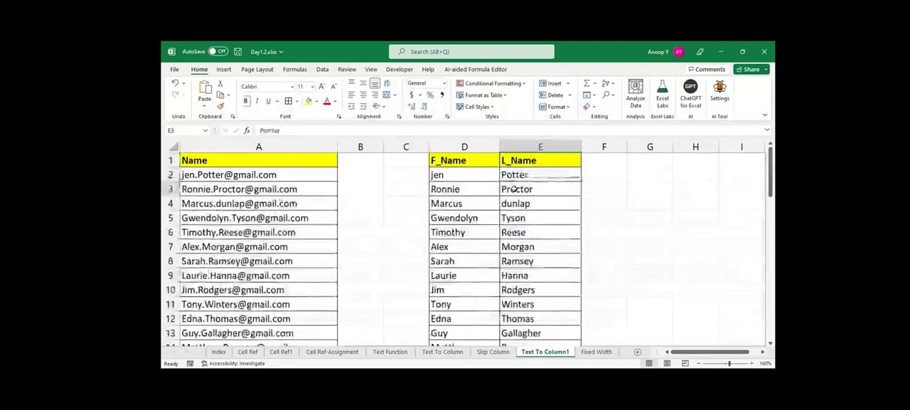
{"action": "key", "text": "Left"}
{"action": "key", "text": "ctrl+Down"}
{"action": "key", "text": "Right"}
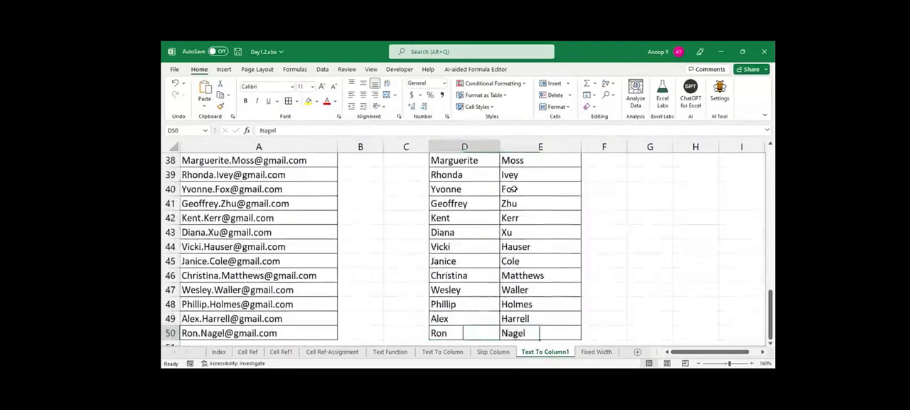
{"action": "key", "text": "ctrl+Up"}
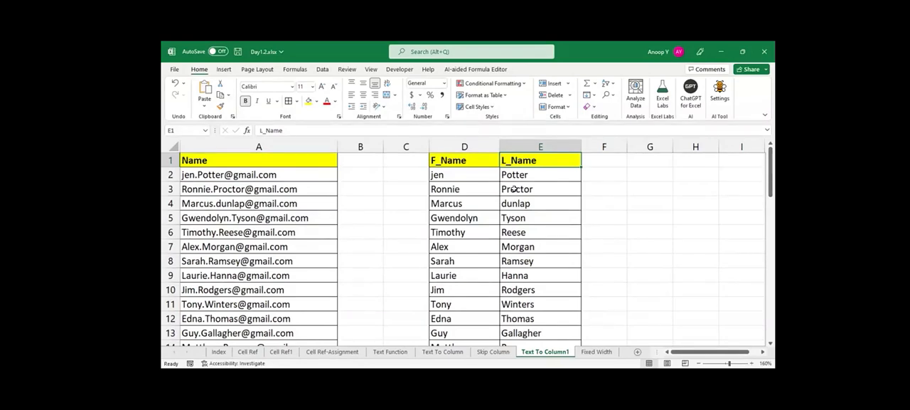
Save the workbook, look over the Text To Column and Skip Column sheets, and return to Text To Column1.
{"action": "key", "text": "ctrl+s"}
{"action": "left_click", "coordinate": [427, 353]}
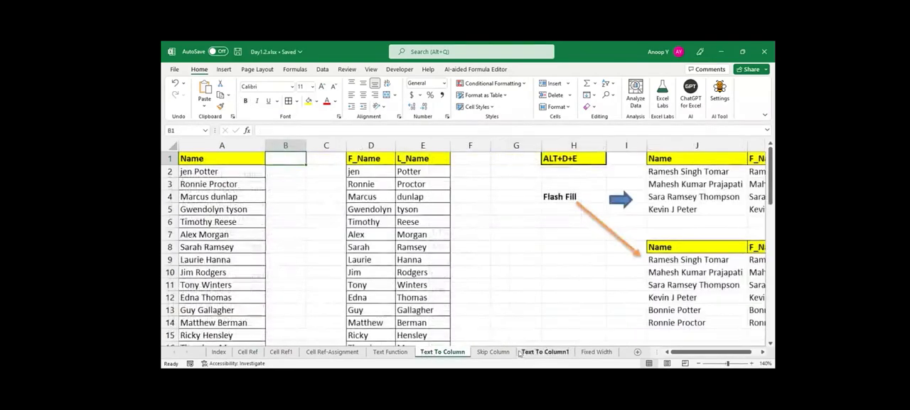
{"action": "left_click", "coordinate": [486, 355]}
{"action": "left_click", "coordinate": [527, 355]}
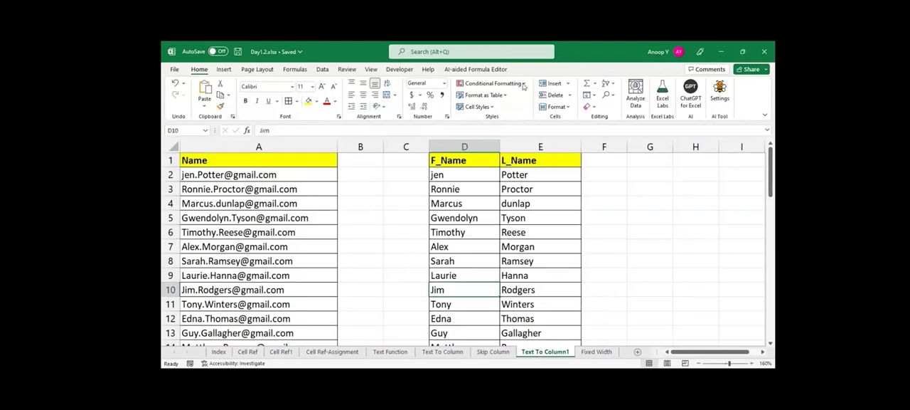
{"action": "key", "text": "alt+Tab"}
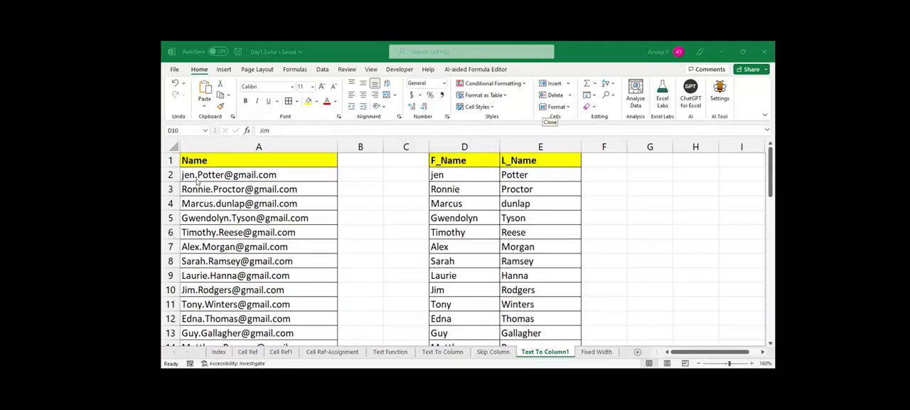
{"action": "left_click", "coordinate": [308, 70]}
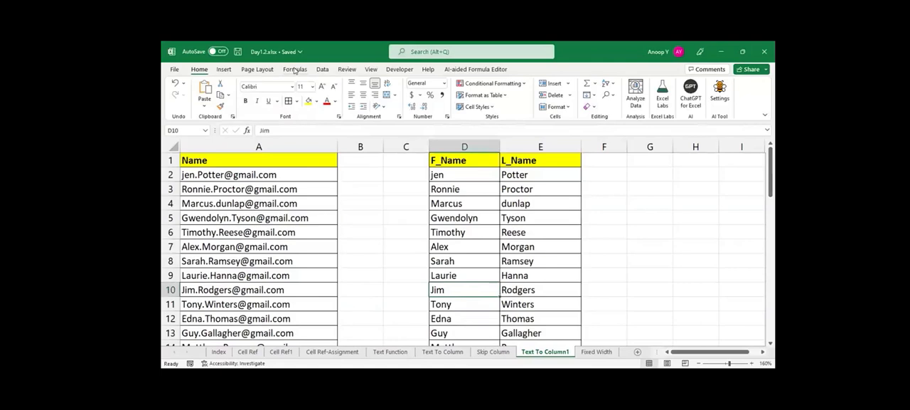
{"action": "left_click", "coordinate": [321, 70]}
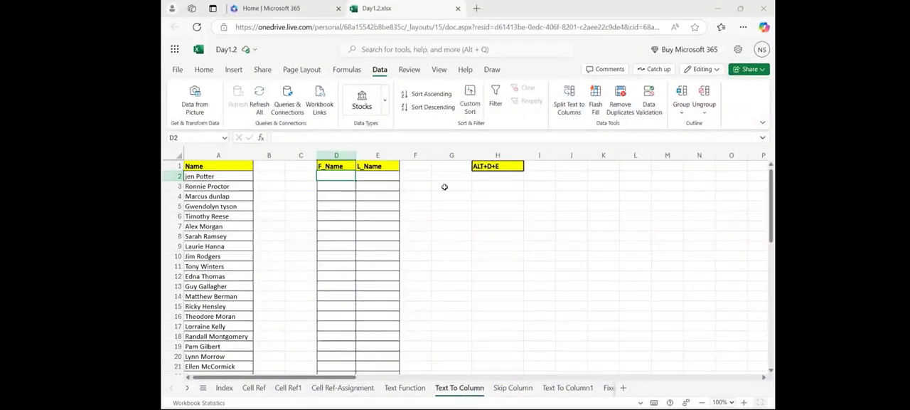
Copy the Name header from A1 into B1 in the Excel for the web workbook.
{"action": "left_click", "coordinate": [202, 154]}
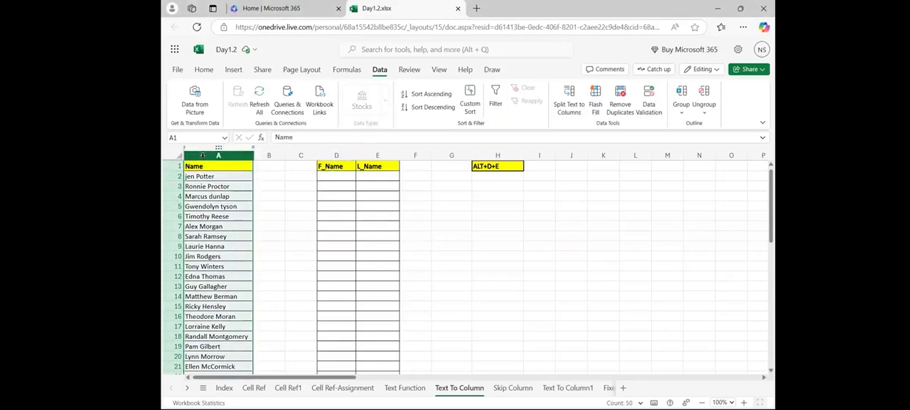
{"action": "left_click", "coordinate": [210, 174]}
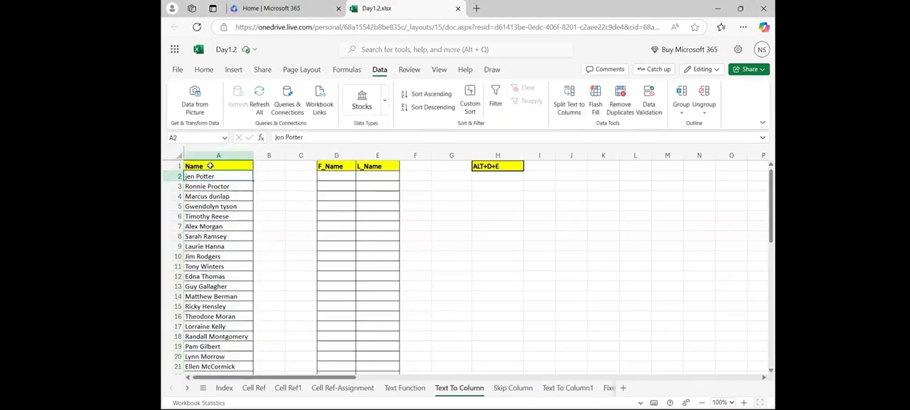
{"action": "left_click", "coordinate": [211, 166]}
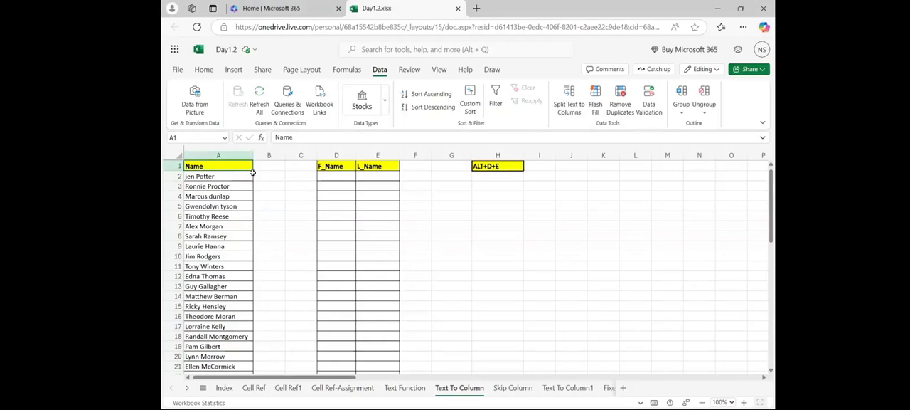
{"action": "left_click_drag", "start_coordinate": [253, 169], "coordinate": [259, 155]}
{"action": "key", "text": "ctrl+r"}
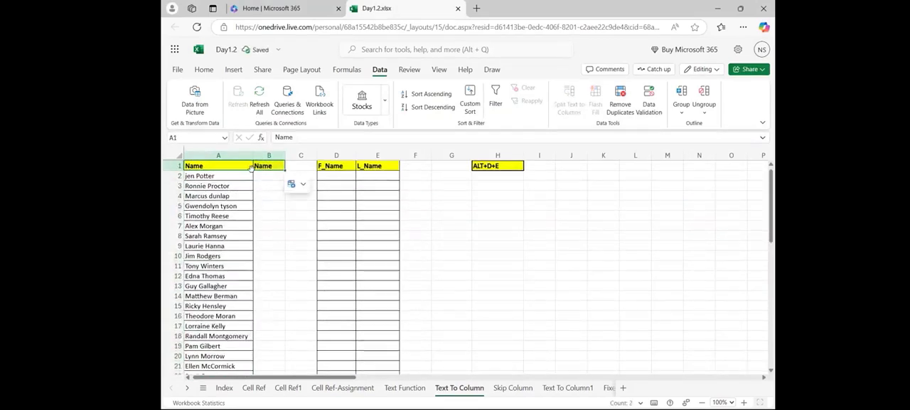
{"action": "left_click", "coordinate": [249, 166]}
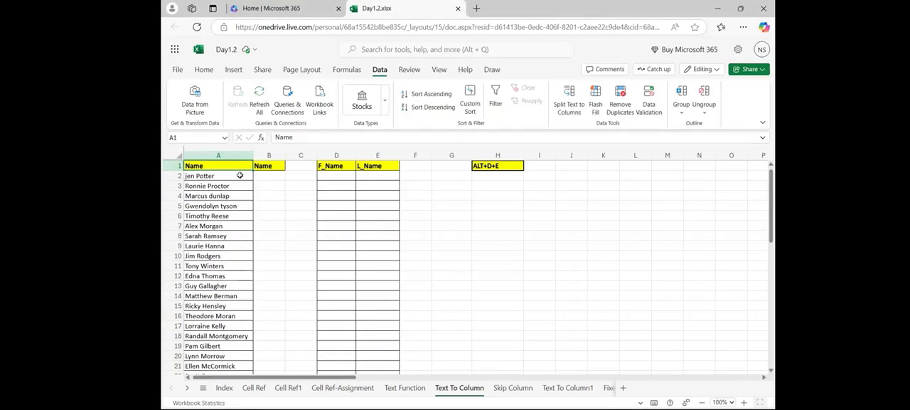
{"action": "left_click", "coordinate": [240, 175]}
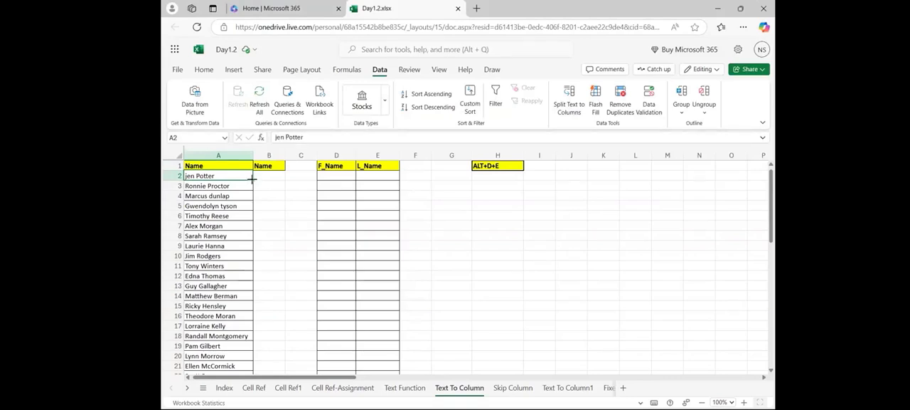
{"action": "key", "text": "ctrl+shift+Down"}
{"action": "key", "text": "ctrl+shift+Down"}
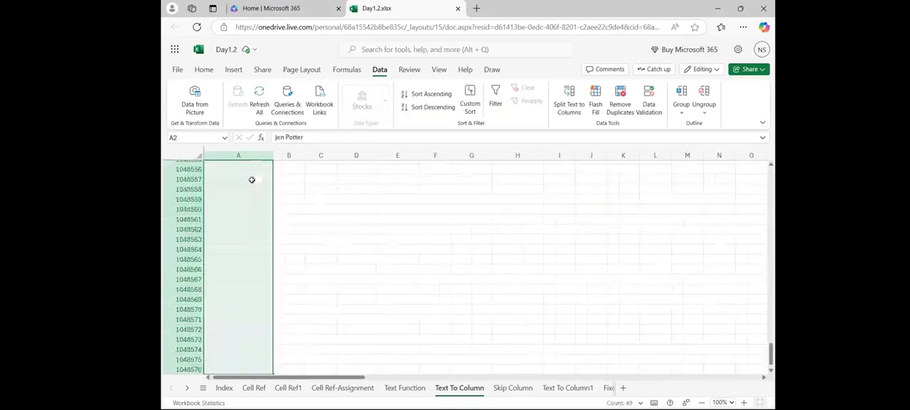
{"action": "left_click_drag", "start_coordinate": [288, 387], "coordinate": [217, 387]}
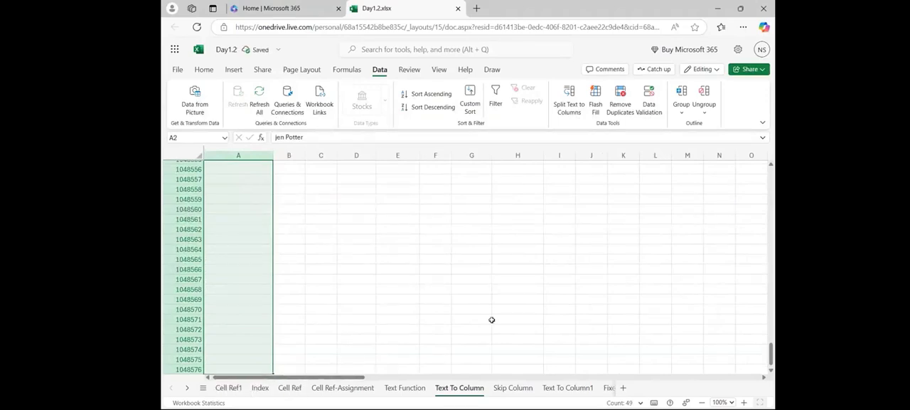
{"action": "left_click_drag", "start_coordinate": [764, 355], "coordinate": [766, 147]}
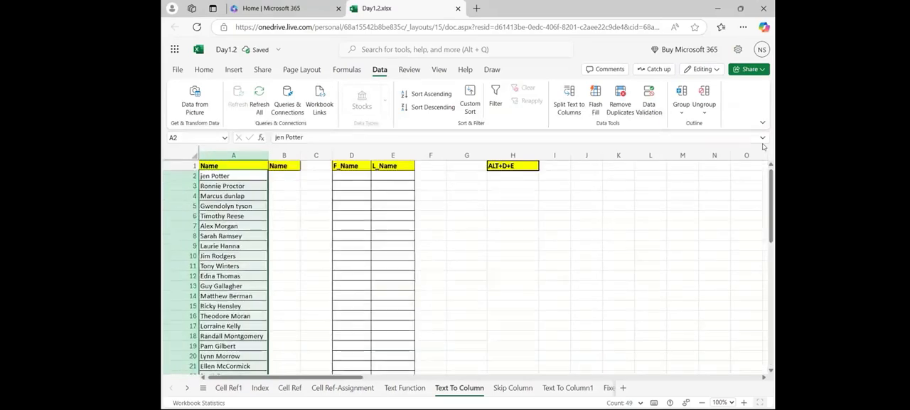
{"action": "left_click", "coordinate": [260, 167]}
Split the full names in A2:A50 into separate columns using Space as the delimiter.
{"action": "left_click", "coordinate": [263, 178]}
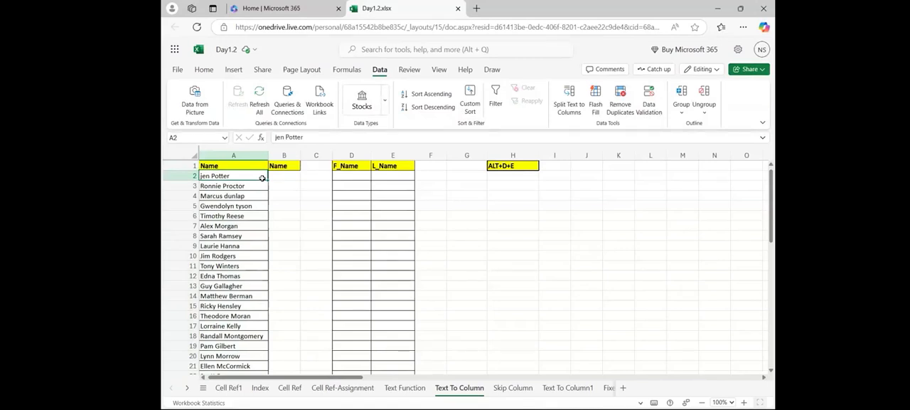
{"action": "key", "text": "ctrl+shift+Down"}
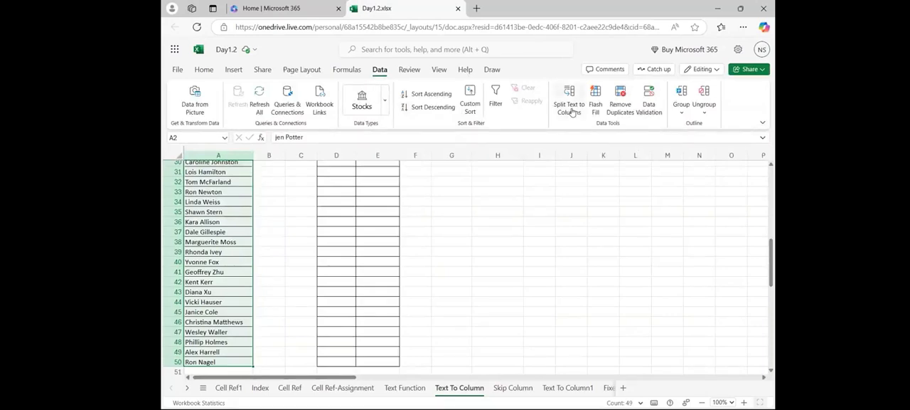
{"action": "left_click", "coordinate": [570, 108]}
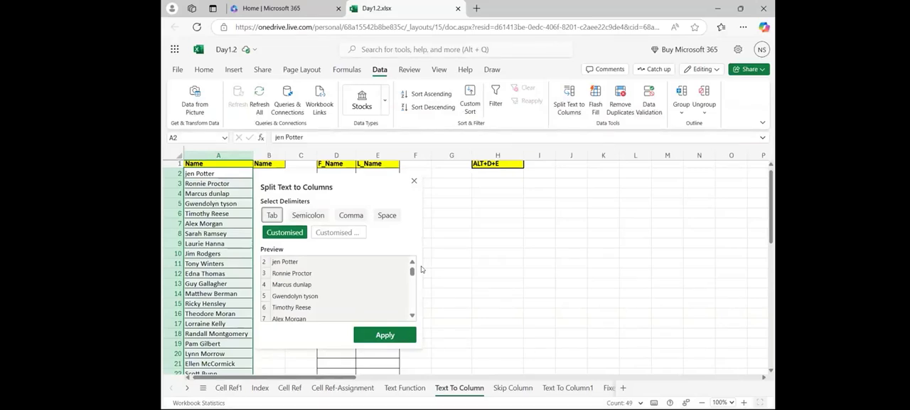
{"action": "left_click", "coordinate": [393, 219]}
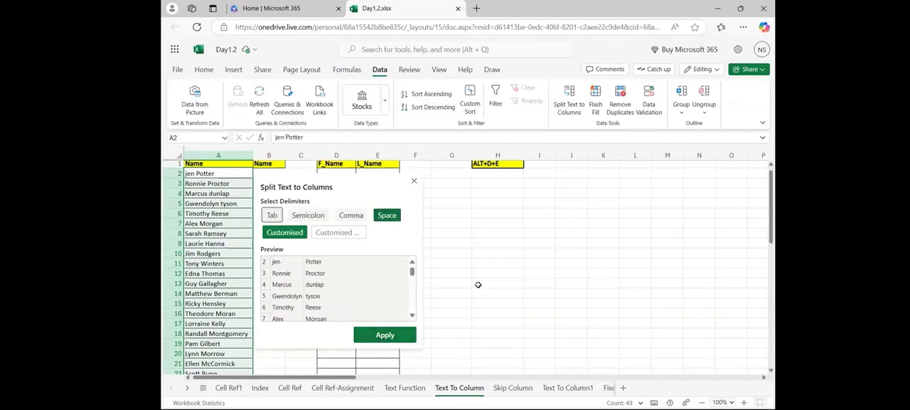
{"action": "left_click", "coordinate": [398, 334]}
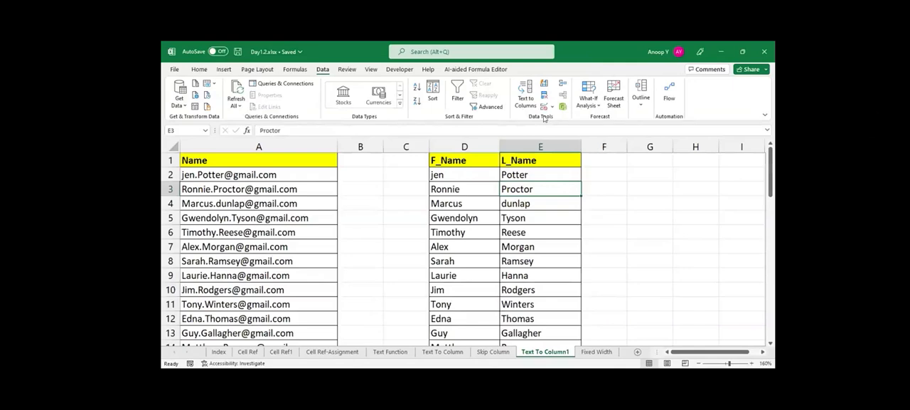
{"action": "key", "text": "alt+Tab"}
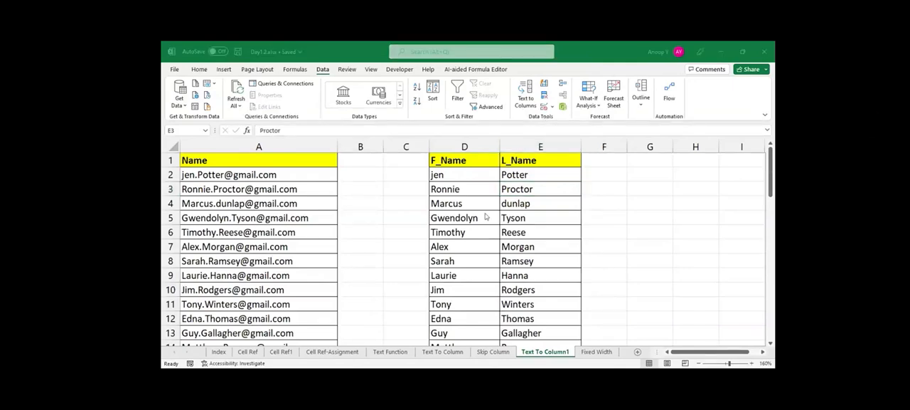
{"action": "key", "text": "alt+Tab"}
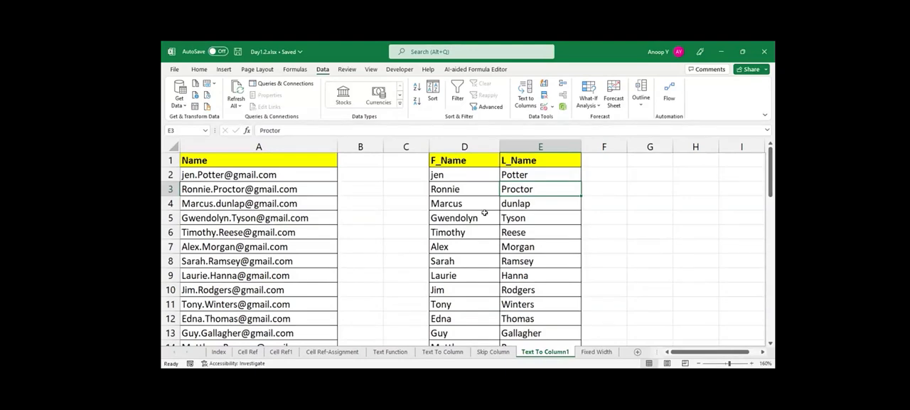
Set the other delimiter in Text to Columns to a period for the e-mail addresses in A2:A50, and close the wizard without splitting.
{"action": "left_click", "coordinate": [465, 184]}
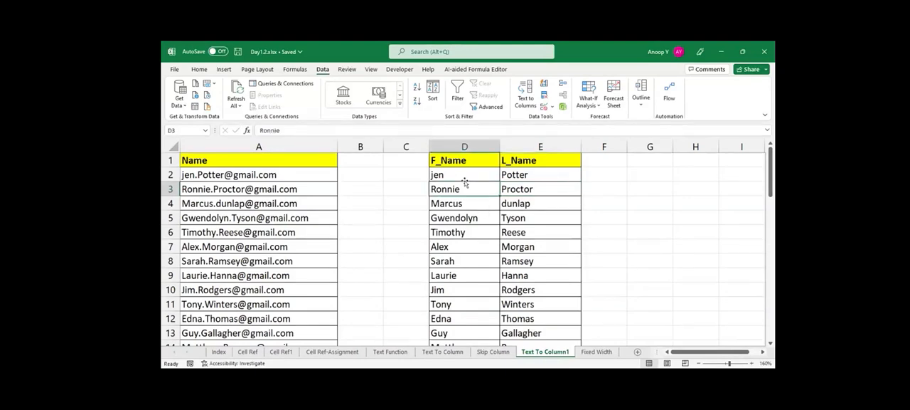
{"action": "key", "text": "Left"}
{"action": "key", "text": "Left"}
{"action": "key", "text": "Left"}
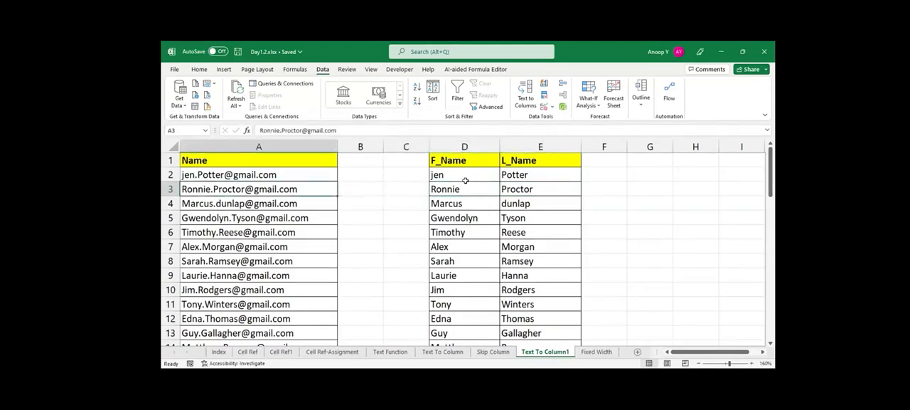
{"action": "key", "text": "Up"}
{"action": "key", "text": "ctrl+shift+Down"}
{"action": "key", "text": "ctrl+BackSpace"}
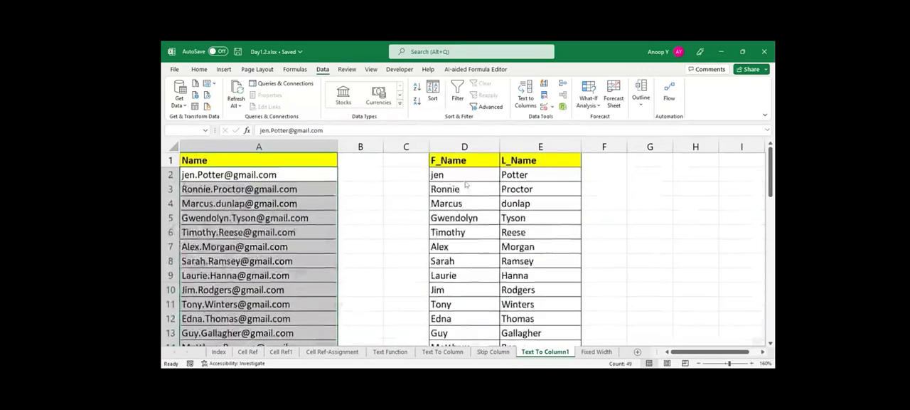
{"action": "key", "text": "alt+a"}
{"action": "key", "text": "e"}
{"action": "left_click", "coordinate": [721, 330]}
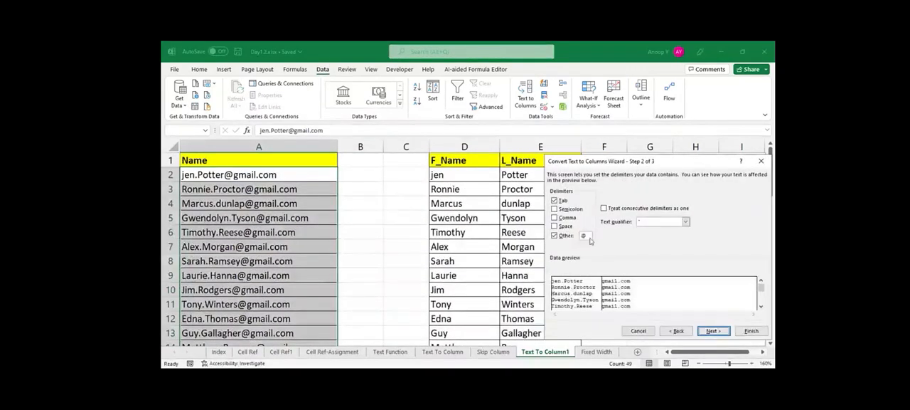
{"action": "left_click_drag", "start_coordinate": [588, 236], "coordinate": [572, 235]}
{"action": "type", "text": "."}
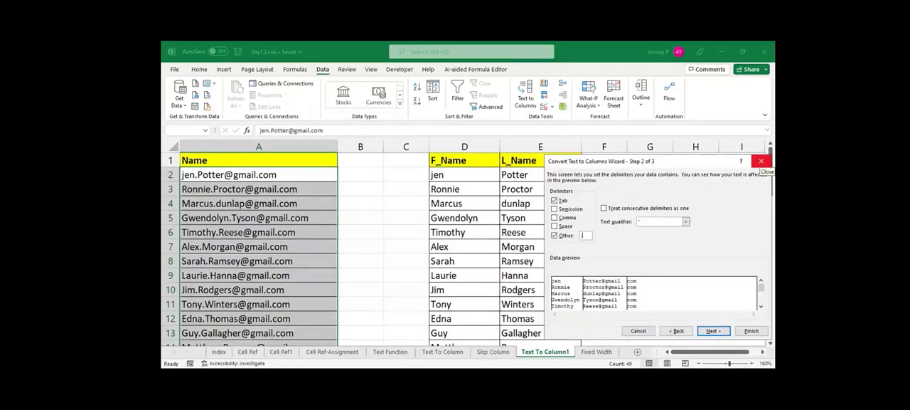
{"action": "left_click", "coordinate": [761, 162]}
Undo the earlier splits that filled the F_Name and L_Name columns on the Text To Column1 sheet.
{"action": "left_click", "coordinate": [453, 178]}
{"action": "key", "text": "ctrl+shift+Right"}
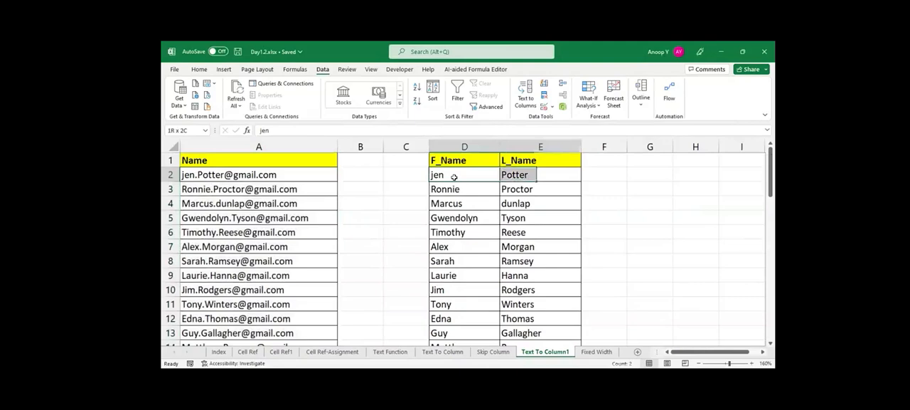
{"action": "key", "text": "ctrl+z"}
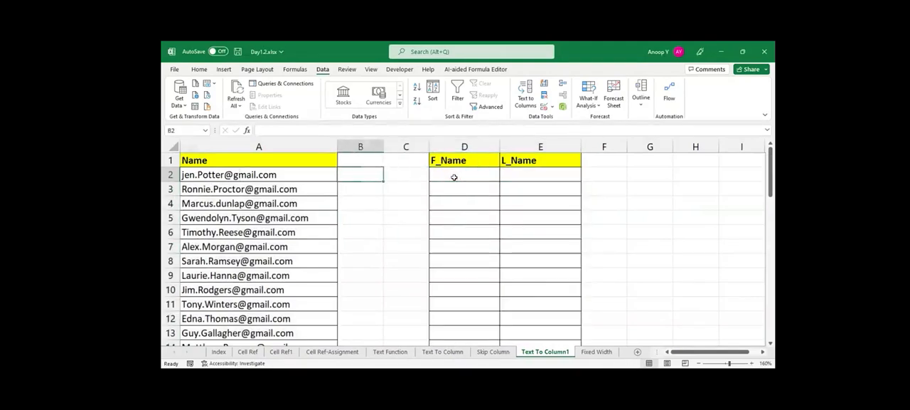
Split the e-mail addresses in A2:A50 at the period into columns starting at D2, skipping the third column.
{"action": "key", "text": "Left"}
{"action": "key", "text": "ctrl+shift+Down"}
{"action": "key", "text": "ctrl+BackSpace"}
{"action": "key", "text": "alt+a+e"}
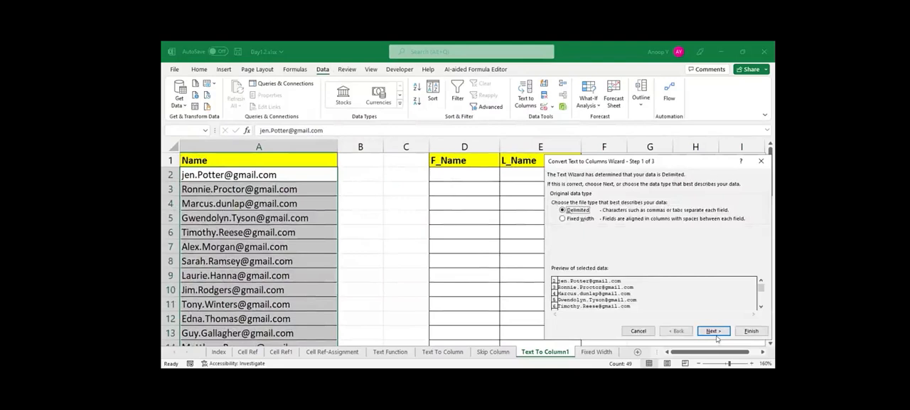
{"action": "left_click", "coordinate": [714, 331]}
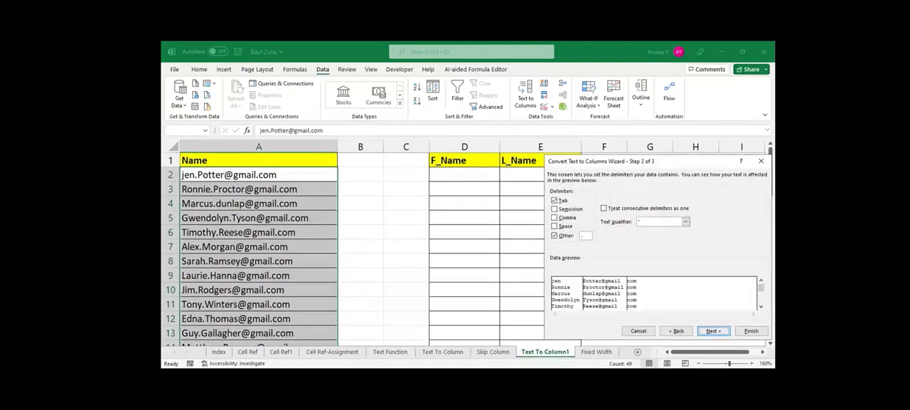
{"action": "left_click", "coordinate": [714, 330]}
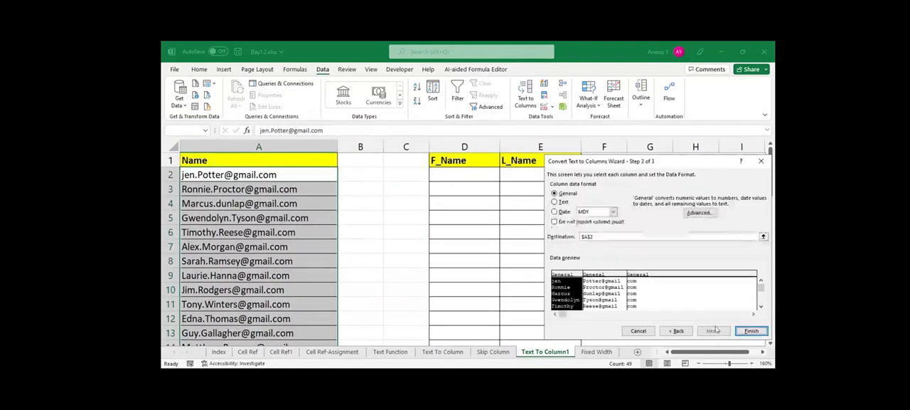
{"action": "left_click", "coordinate": [763, 236]}
{"action": "left_click", "coordinate": [466, 175]}
{"action": "key", "text": "Return"}
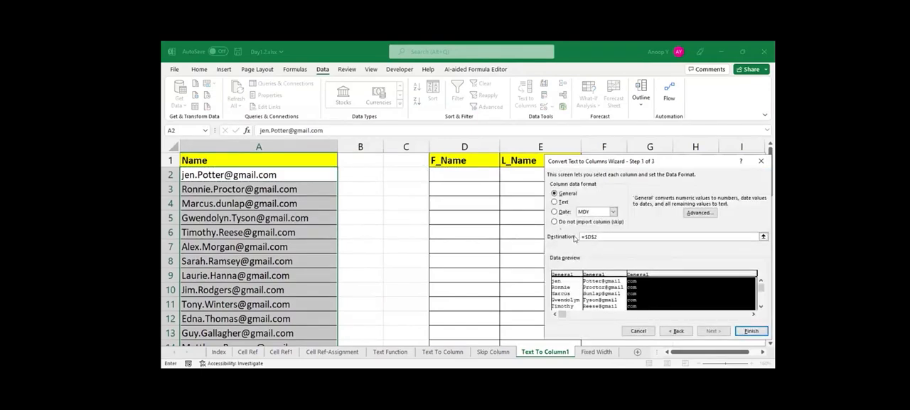
{"action": "left_click", "coordinate": [556, 222]}
{"action": "left_click", "coordinate": [750, 330]}
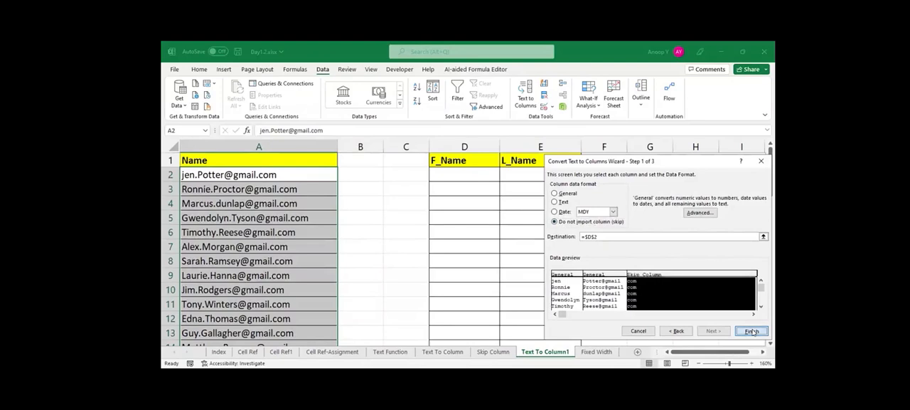
{"action": "left_click", "coordinate": [452, 234]}
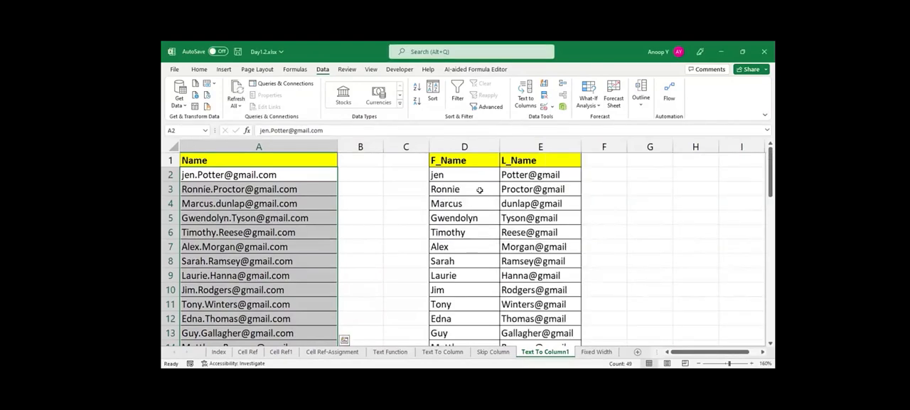
Split the L_Name entries in E2:E50 at the @ sign in place, skipping the second column, and save the workbook.
{"action": "left_click", "coordinate": [545, 175]}
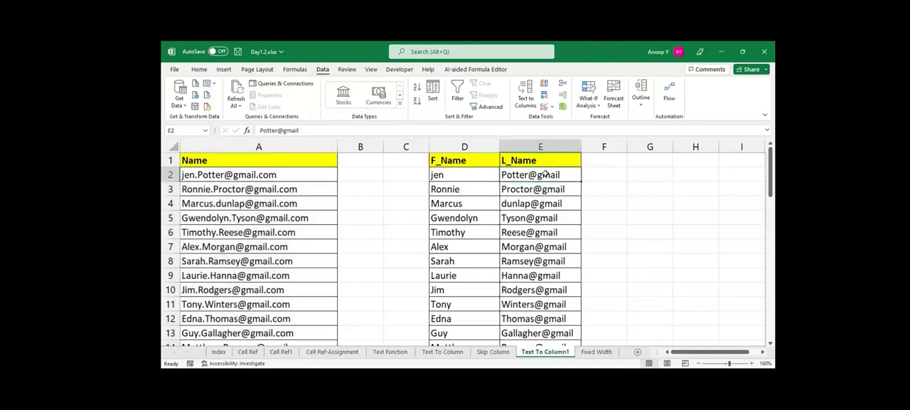
{"action": "key", "text": "ctrl+shift+Down"}
{"action": "key", "text": "ctrl+BackSpace"}
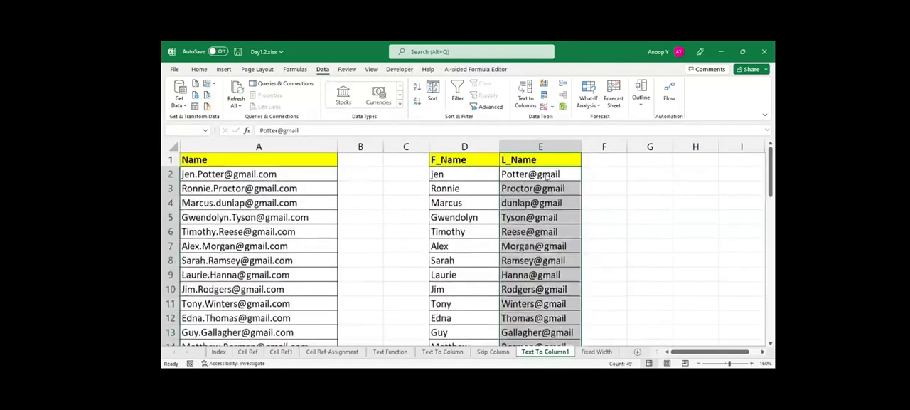
{"action": "key", "text": "alt+a"}
{"action": "key", "text": "e"}
{"action": "left_click", "coordinate": [713, 332]}
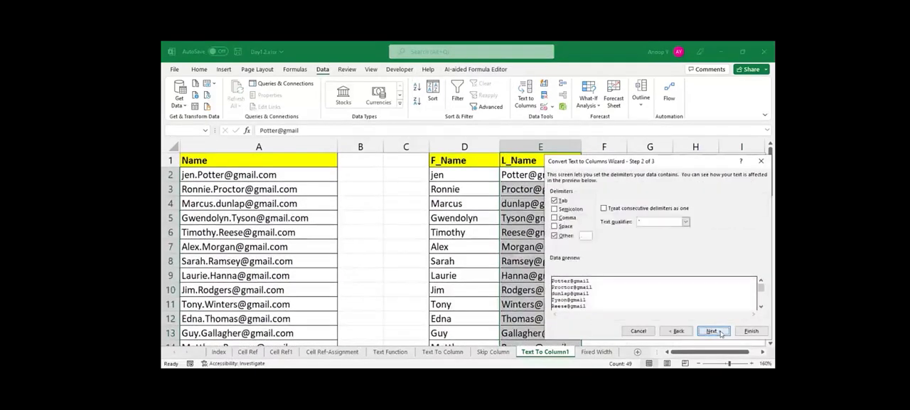
{"action": "left_click", "coordinate": [584, 236]}
{"action": "type", "text": "@"}
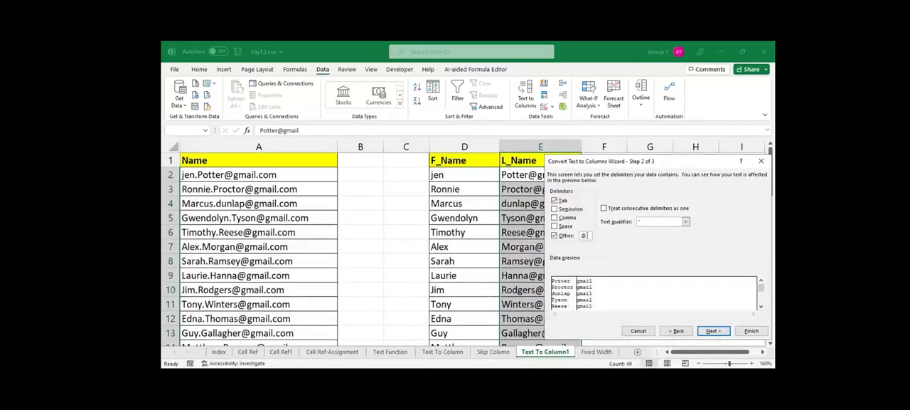
{"action": "left_click", "coordinate": [714, 331]}
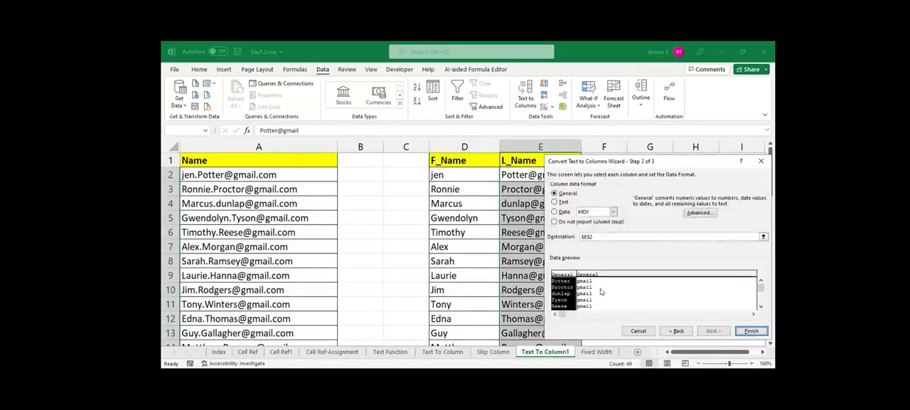
{"action": "left_click", "coordinate": [555, 222]}
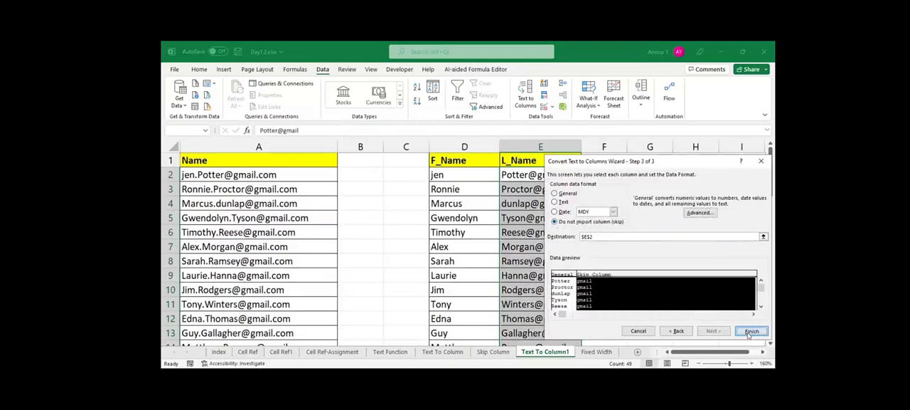
{"action": "left_click", "coordinate": [751, 331]}
{"action": "key", "text": "ctrl+s"}
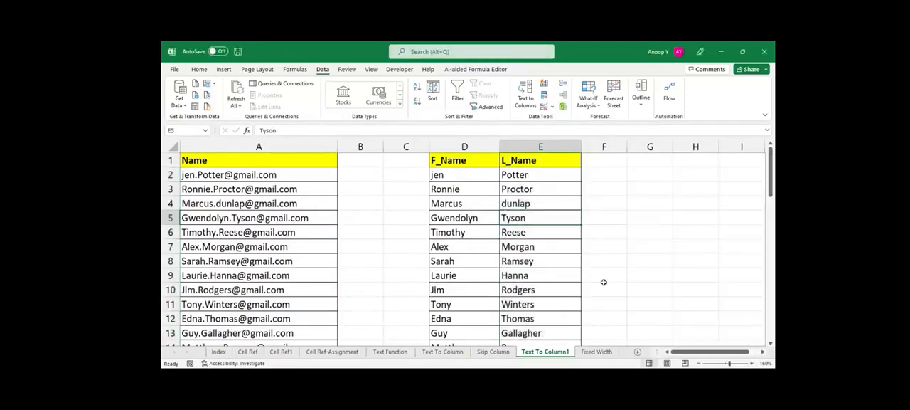
Start a Fixed width Text to Columns split for the names in F2:F5 on the Fixed Width sheet.
{"action": "left_click", "coordinate": [596, 351]}
{"action": "left_click", "coordinate": [437, 267]}
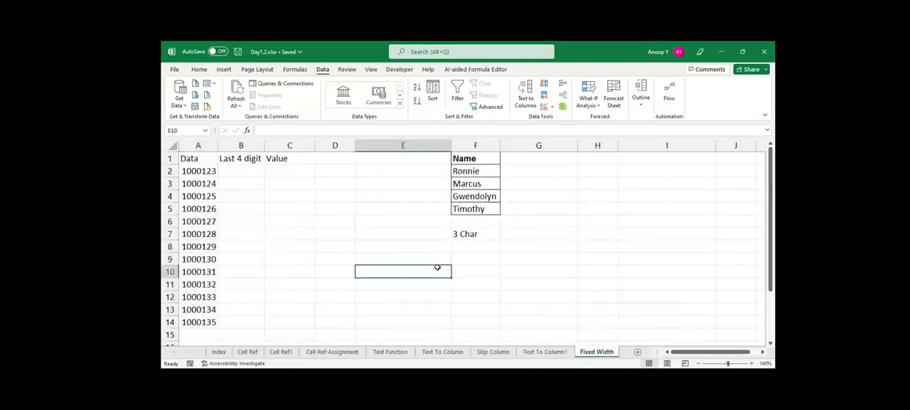
{"action": "left_click_drag", "start_coordinate": [478, 170], "coordinate": [477, 206]}
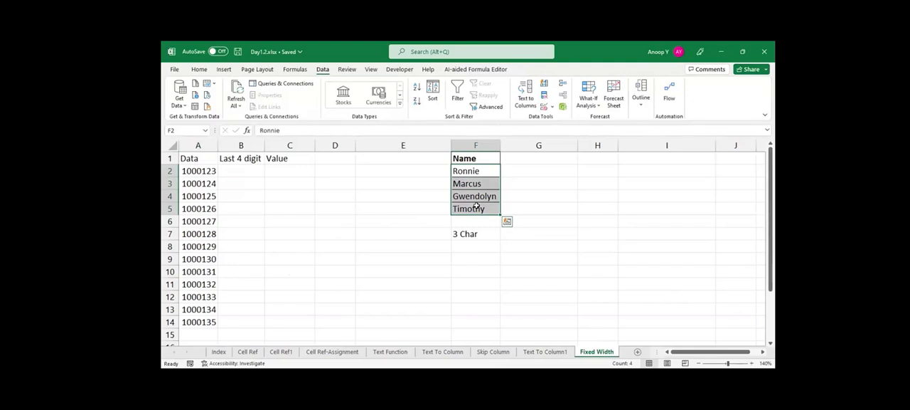
{"action": "left_click_drag", "start_coordinate": [469, 168], "coordinate": [468, 209]}
{"action": "key", "text": "alt"}
{"action": "key", "text": "a"}
{"action": "key", "text": "e"}
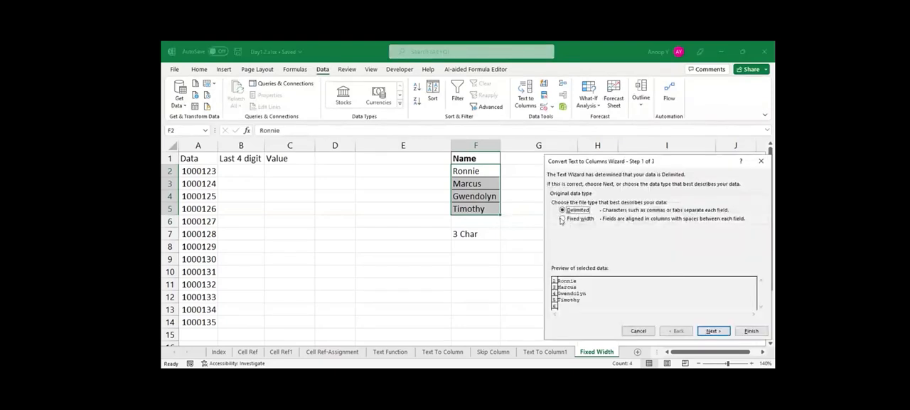
{"action": "left_click", "coordinate": [562, 219]}
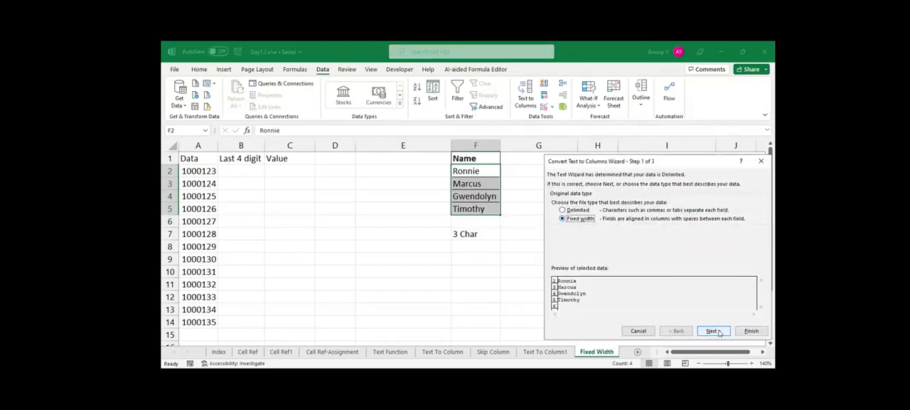
{"action": "left_click", "coordinate": [712, 331]}
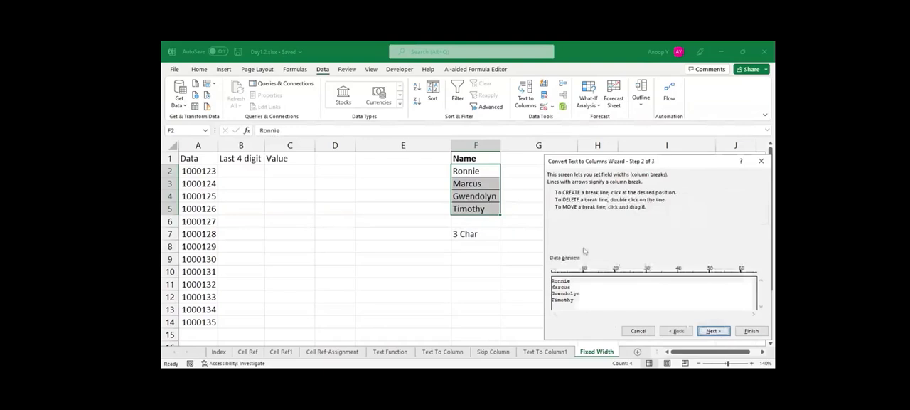
Set a single column break after the third character of the names and accept the field widths.
{"action": "left_click", "coordinate": [561, 283]}
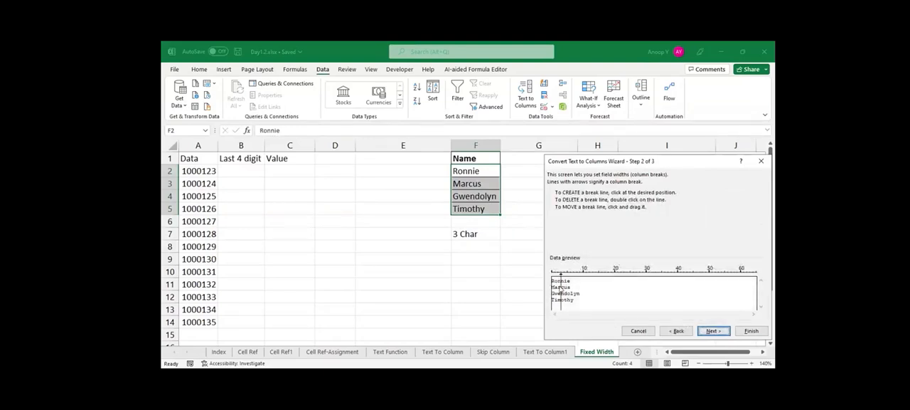
{"action": "left_click", "coordinate": [567, 285]}
{"action": "double_click", "coordinate": [568, 288]}
{"action": "mouse_move", "coordinate": [560, 284]}
{"action": "left_mouse_down"}
{"action": "mouse_move", "coordinate": [584, 284]}
{"action": "mouse_move", "coordinate": [561, 292]}
{"action": "left_mouse_up"}
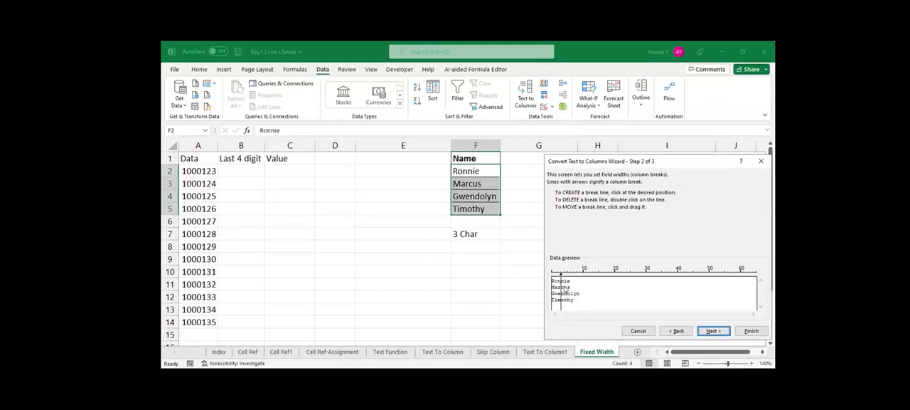
{"action": "left_click", "coordinate": [714, 331]}
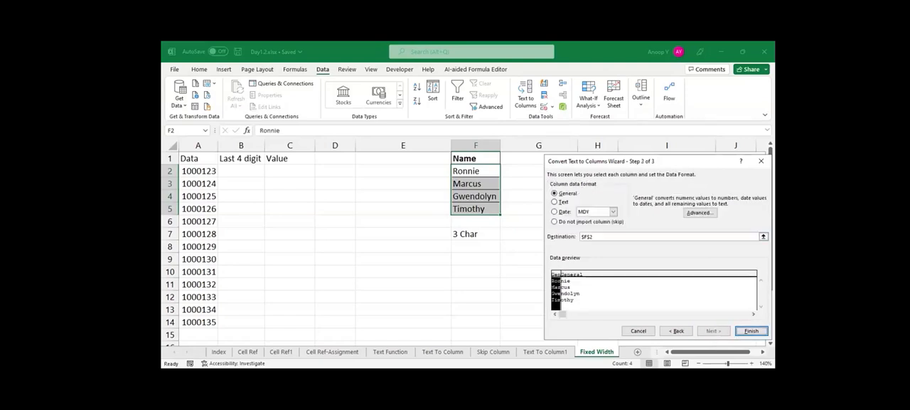
Output the first three characters of the names from G2, skipping the second column, and finish the split.
{"action": "left_click", "coordinate": [764, 236]}
{"action": "left_click", "coordinate": [533, 171]}
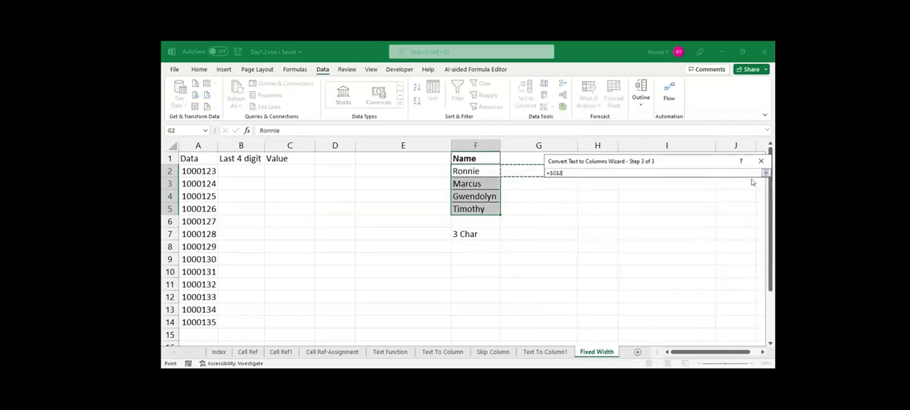
{"action": "left_click", "coordinate": [765, 173]}
{"action": "left_click", "coordinate": [597, 293]}
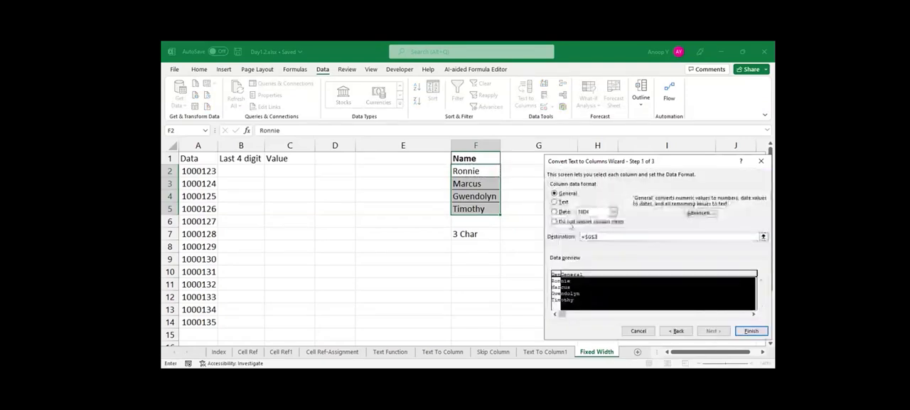
{"action": "left_click", "coordinate": [566, 221]}
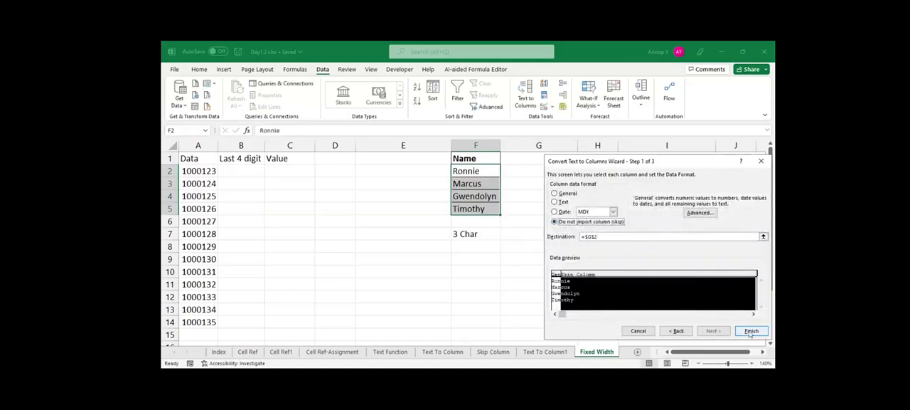
{"action": "left_click", "coordinate": [750, 331]}
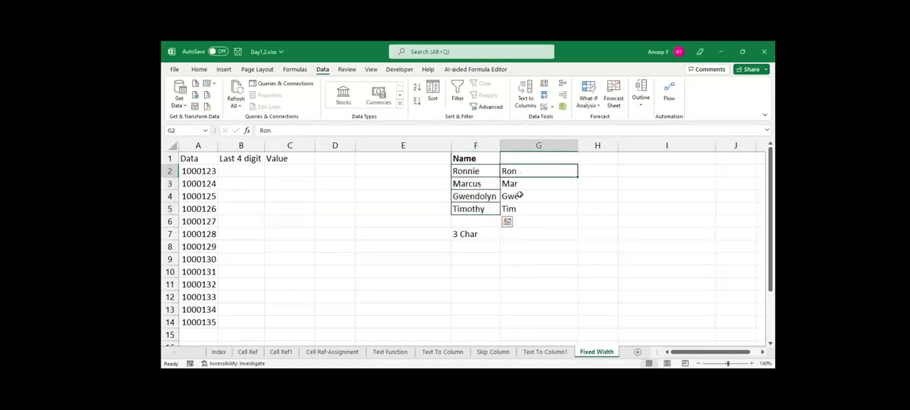
{"action": "left_click", "coordinate": [514, 206], "text": "shift"}
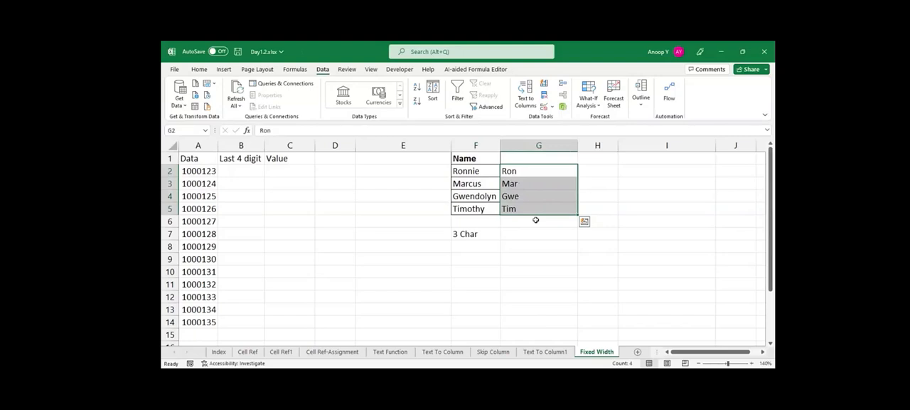
{"action": "left_click", "coordinate": [536, 220]}
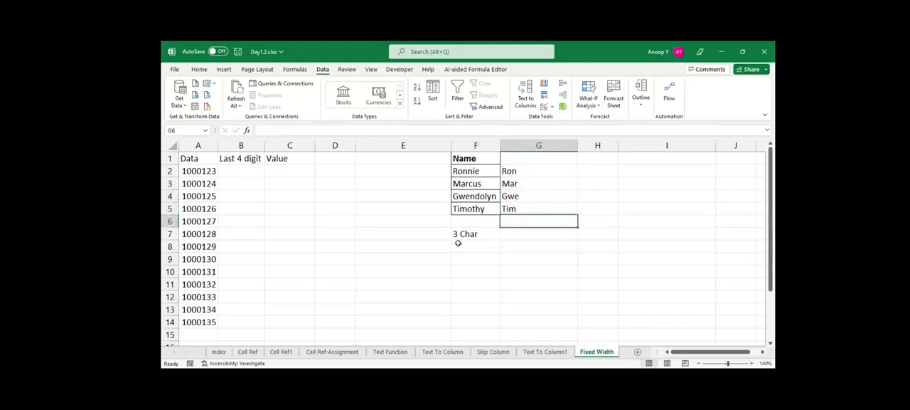
{"action": "left_click", "coordinate": [473, 279]}
Enter 01426 in G9 as an ordinary number.
{"action": "left_click", "coordinate": [505, 254]}
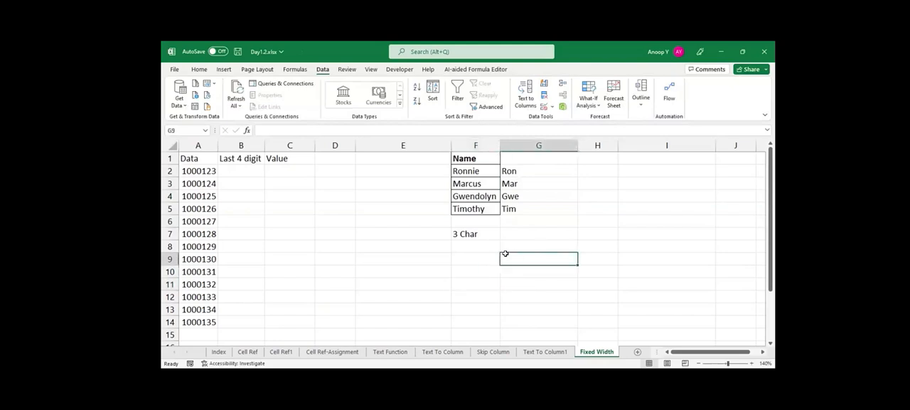
{"action": "type", "text": "0"}
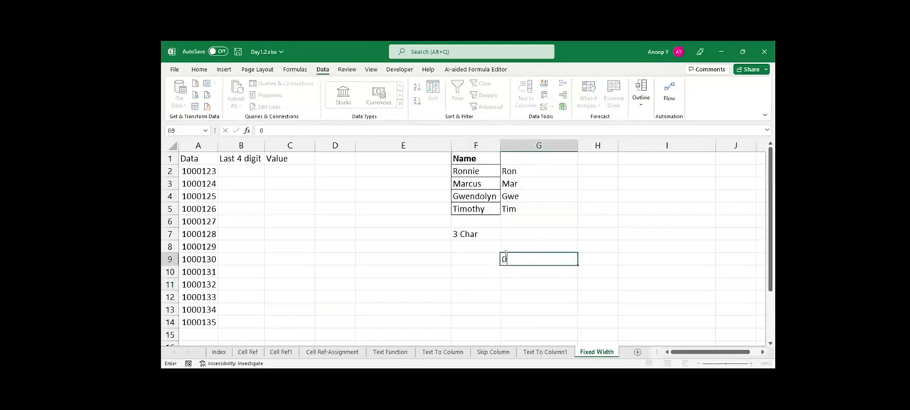
{"action": "type", "text": "1426"}
{"action": "key", "text": "Return"}
{"action": "left_click", "coordinate": [199, 69]}
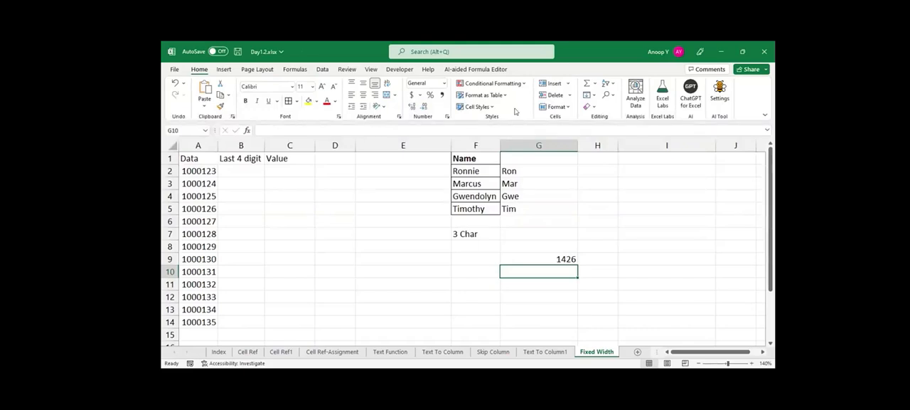
Enter 018282 in G10 as text with a leading apostrophe.
{"action": "left_click", "coordinate": [565, 259]}
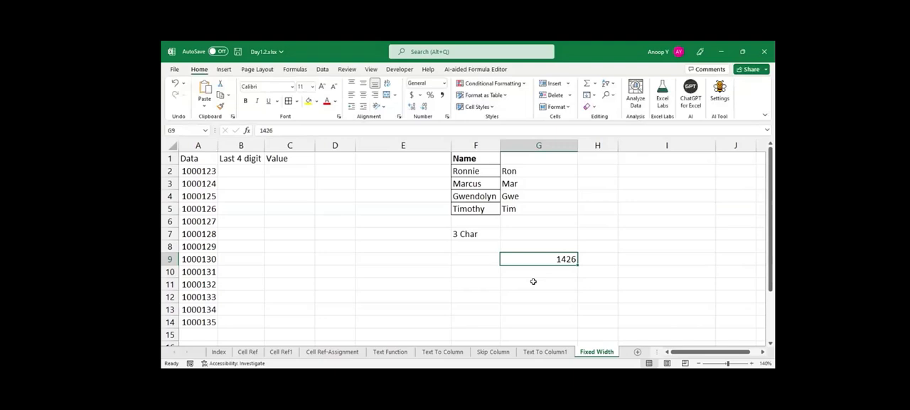
{"action": "key", "text": "Return"}
{"action": "type", "text": "'"}
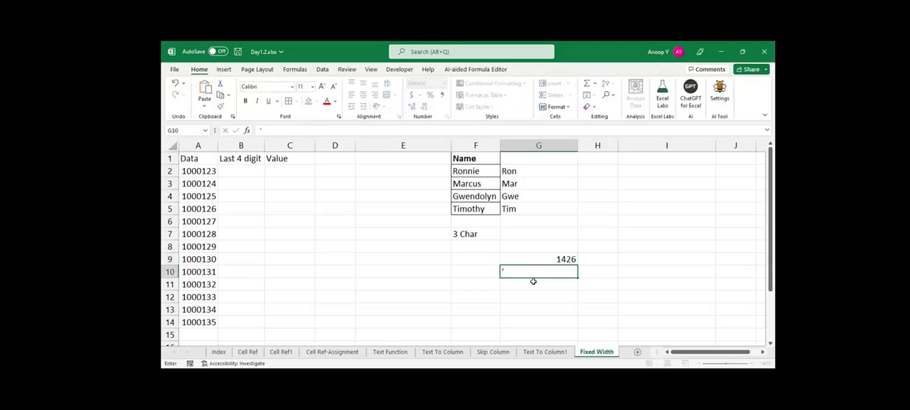
{"action": "type", "text": "018282"}
{"action": "key", "text": "Return"}
{"action": "key", "text": "Up"}
{"action": "left_click", "coordinate": [533, 281]}
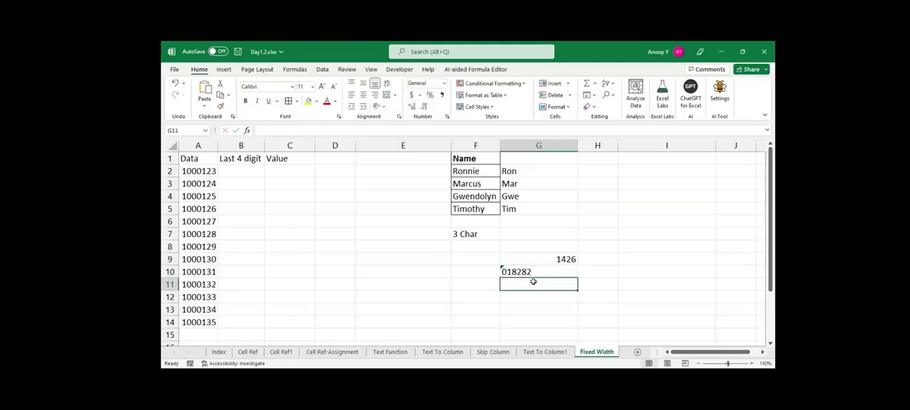
{"action": "key", "text": "Up"}
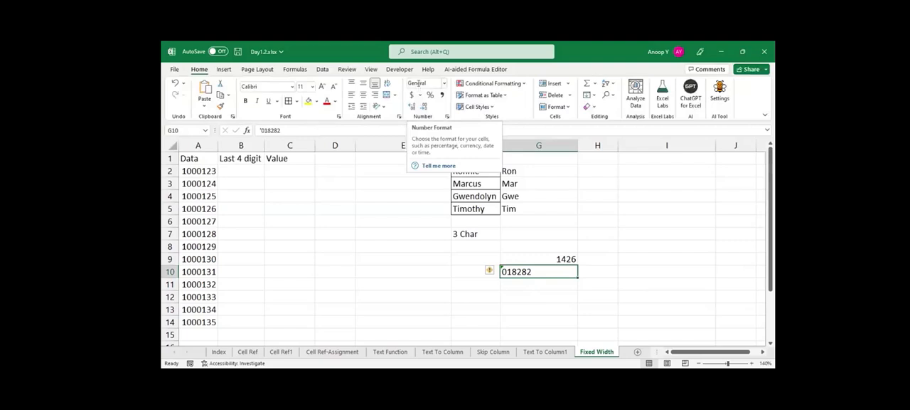
{"action": "left_click", "coordinate": [273, 220]}
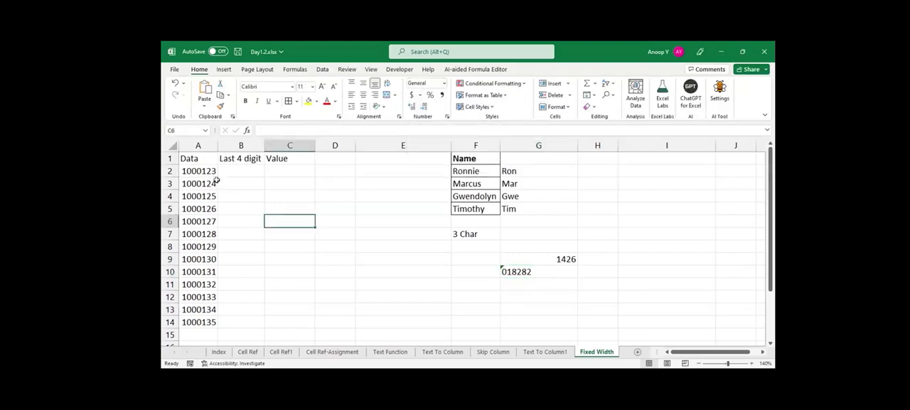
{"action": "left_click", "coordinate": [195, 167]}
{"action": "key", "text": "ctrl+shift+Down"}
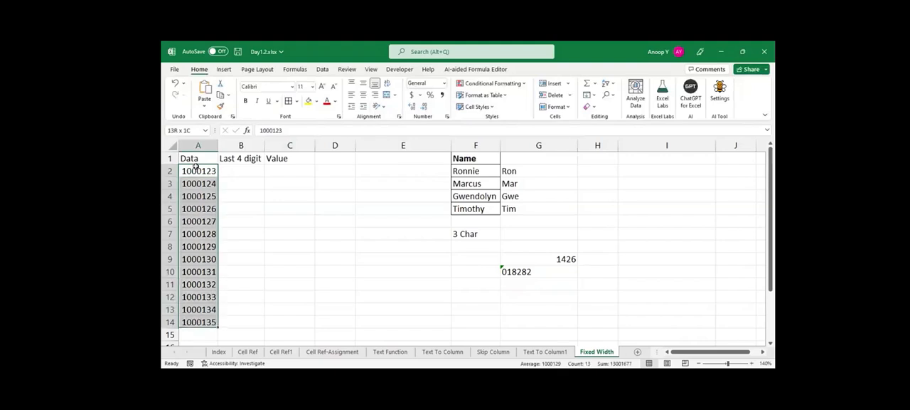
{"action": "left_click_drag", "start_coordinate": [241, 172], "coordinate": [240, 318]}
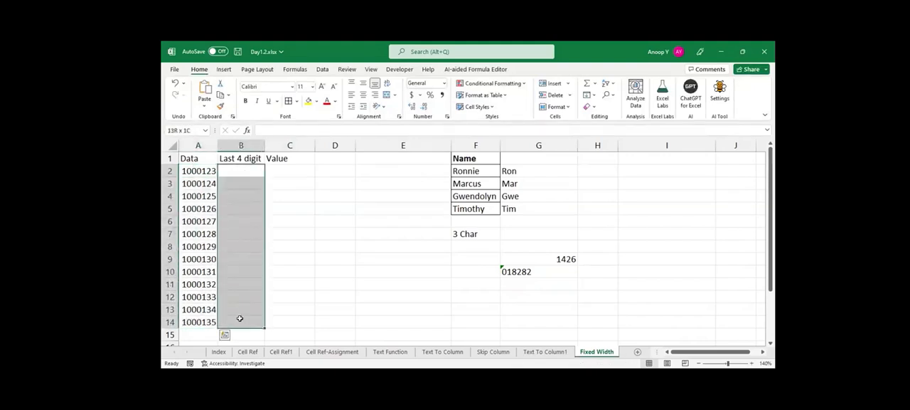
Start a fixed-width Text to Columns split on the numbers in A2:A14, with one column break after the third digit.
{"action": "left_click", "coordinate": [195, 260]}
{"action": "key", "text": "ctrl+Up"}
{"action": "key", "text": "Down"}
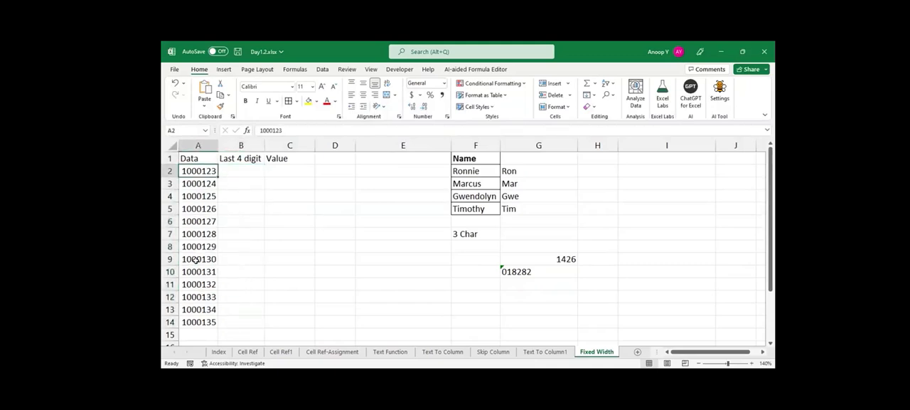
{"action": "key", "text": "ctrl+shift+Down"}
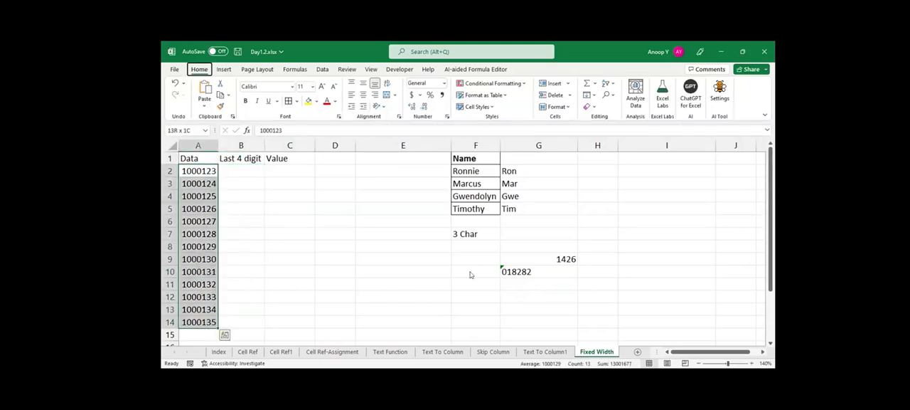
{"action": "key", "text": "alt+d"}
{"action": "key", "text": "e"}
{"action": "left_click", "coordinate": [566, 219]}
{"action": "left_click", "coordinate": [711, 331]}
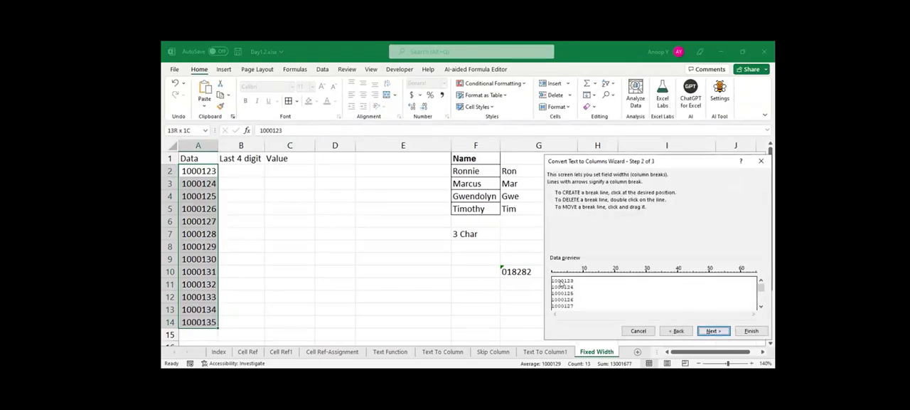
{"action": "left_click", "coordinate": [561, 282]}
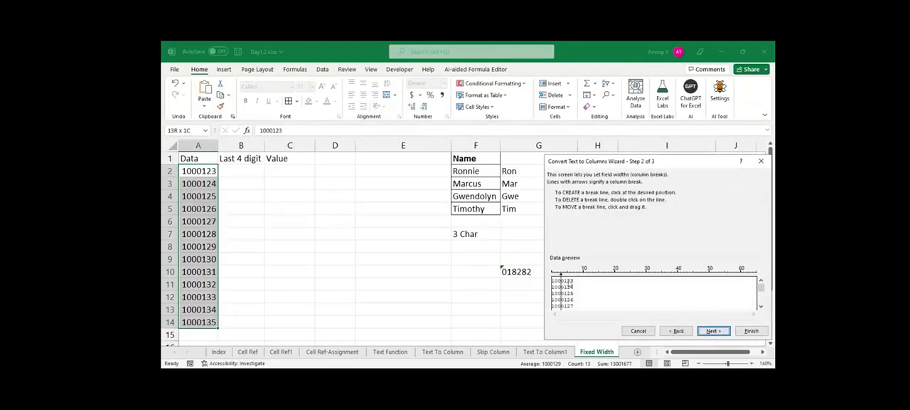
{"action": "left_click", "coordinate": [712, 331]}
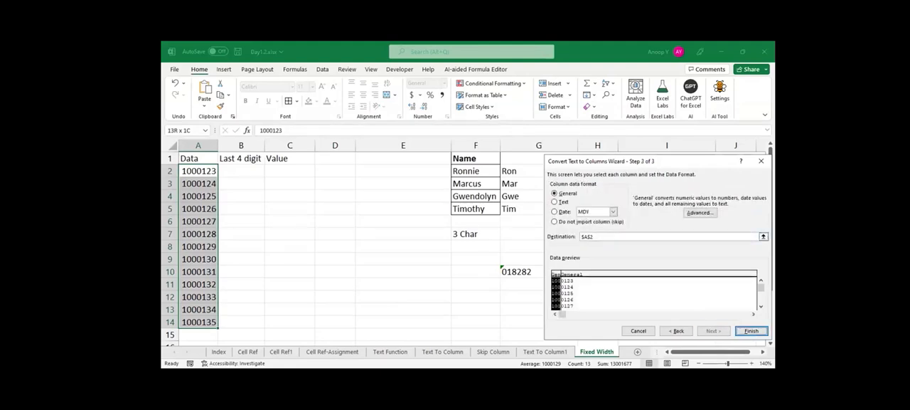
Set the split's destination to B2, exclude the column of the first three digits from import, and select the four-digit column.
{"action": "left_click", "coordinate": [241, 171]}
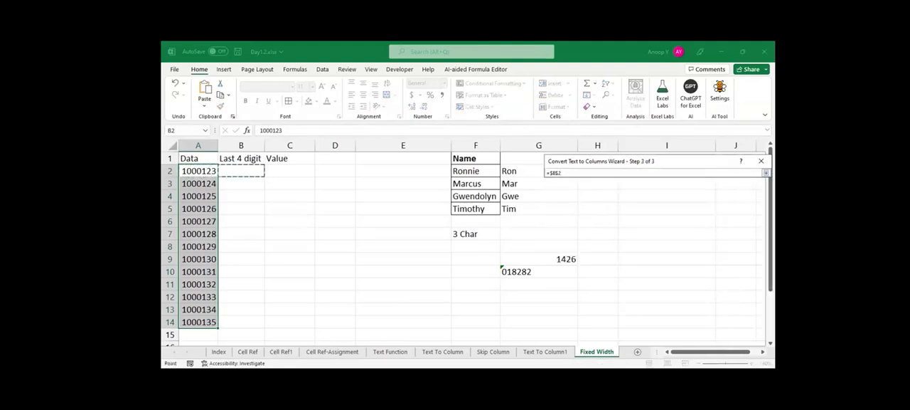
{"action": "key", "text": "Return"}
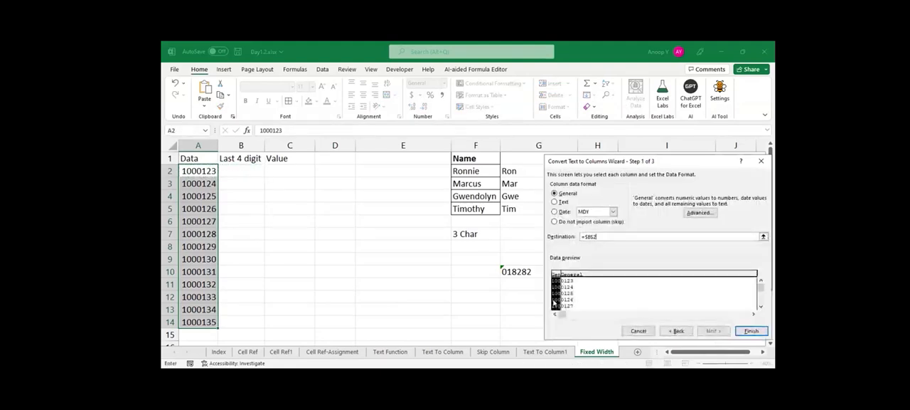
{"action": "left_click", "coordinate": [555, 221]}
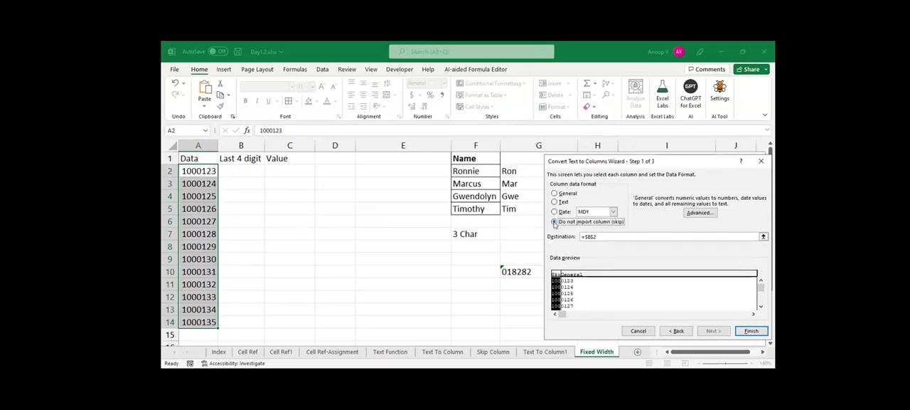
{"action": "left_click", "coordinate": [574, 290]}
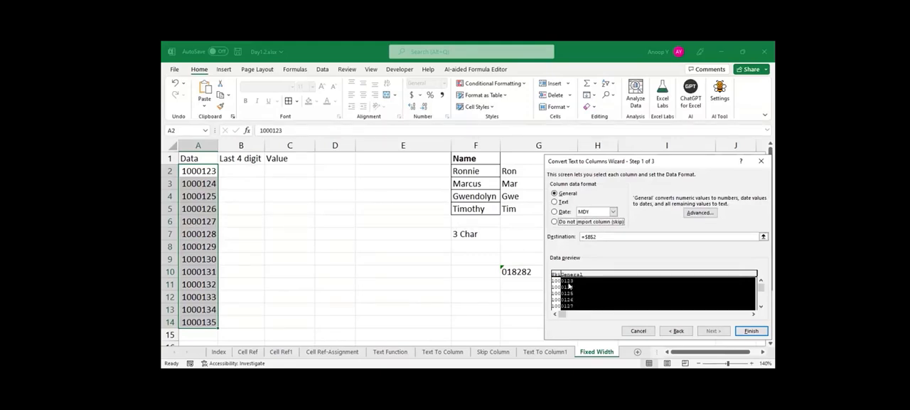
Import the four-digit column as Text, finish the split, and check the extracted digits in column B.
{"action": "left_click", "coordinate": [554, 202]}
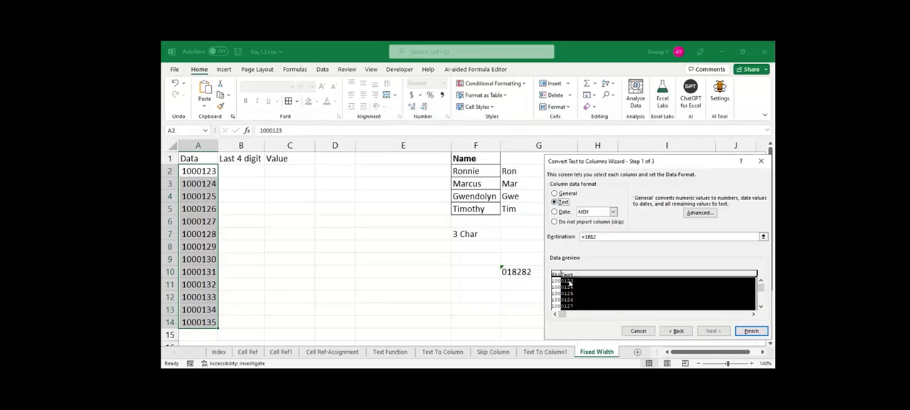
{"action": "left_click", "coordinate": [751, 331]}
{"action": "left_click", "coordinate": [421, 218]}
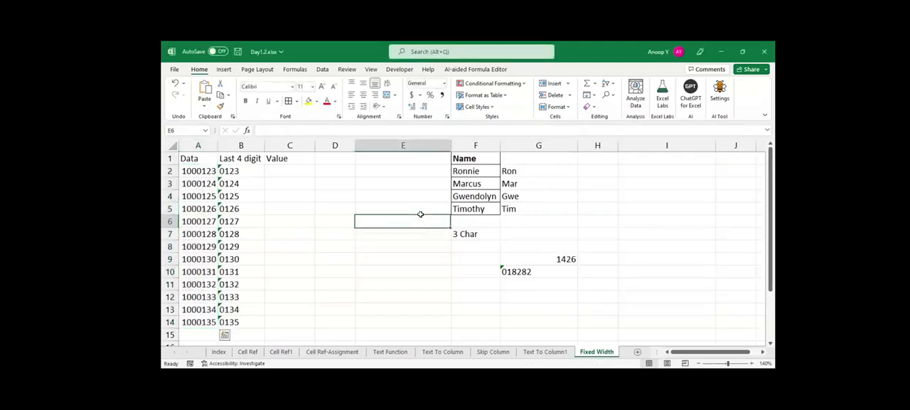
{"action": "left_click", "coordinate": [240, 170]}
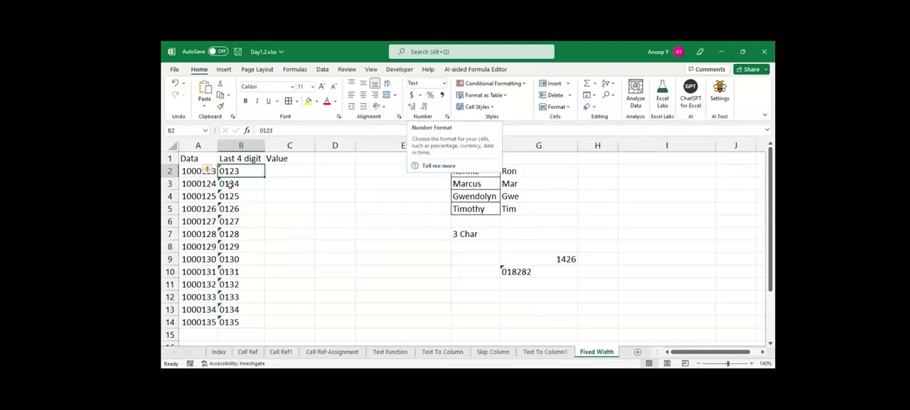
{"action": "left_click", "coordinate": [231, 185]}
{"action": "left_click", "coordinate": [231, 197]}
{"action": "left_click", "coordinate": [232, 221]}
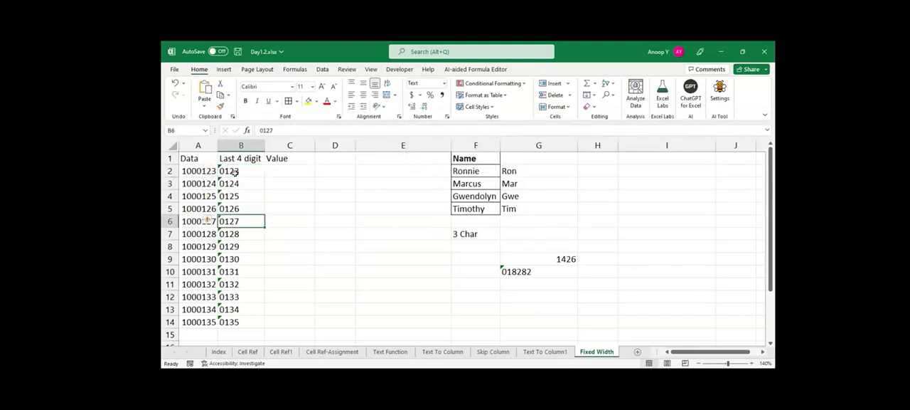
{"action": "left_click", "coordinate": [234, 174]}
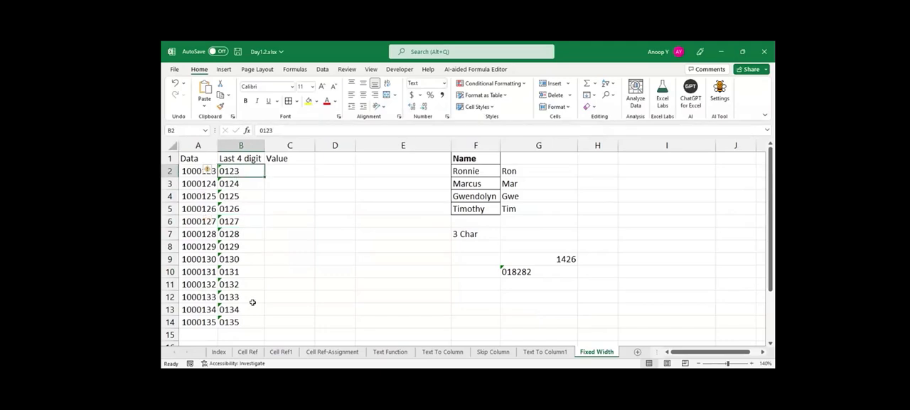
Sum the extracted text digits with =SUM(B2:B14) in E3 and review the formula.
{"action": "left_click", "coordinate": [381, 183]}
{"action": "type", "text": "="}
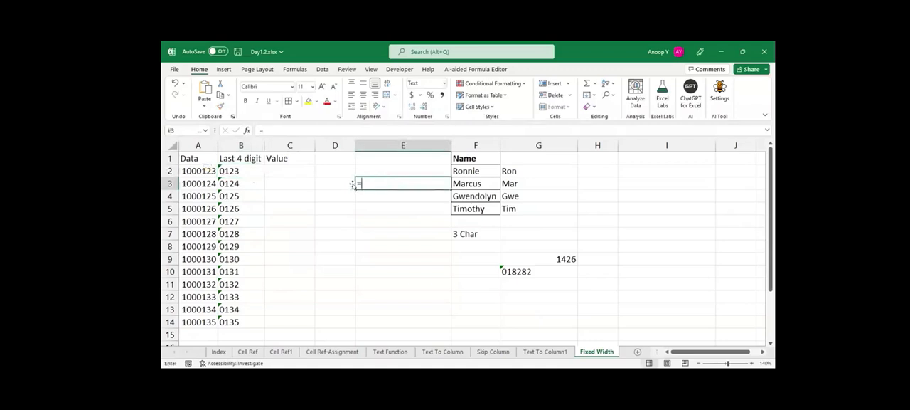
{"action": "type", "text": "SUM(B2:B14"}
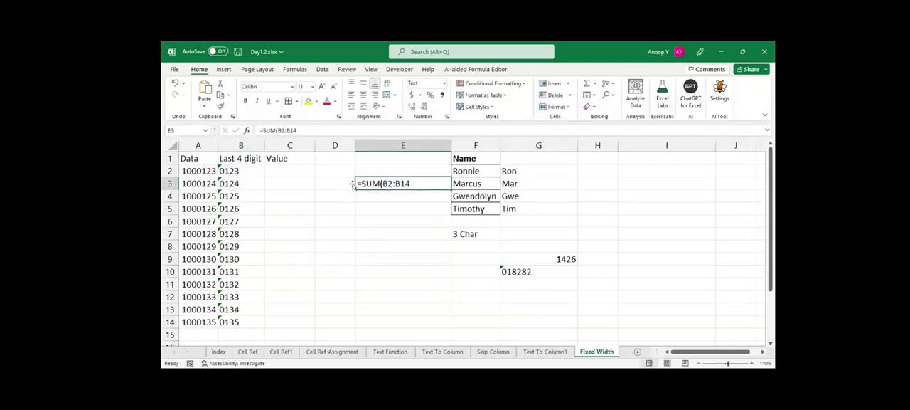
{"action": "key", "text": "alt+a"}
{"action": "key", "text": "e"}
{"action": "left_click", "coordinate": [750, 332]}
{"action": "double_click", "coordinate": [374, 183]}
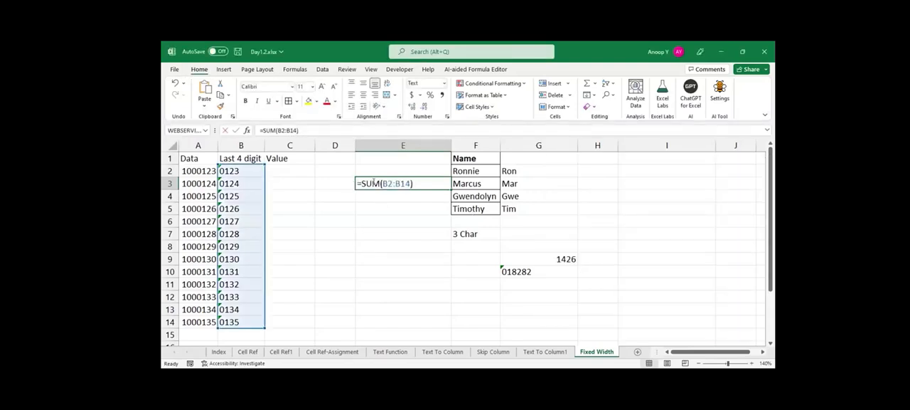
{"action": "key", "text": "Escape"}
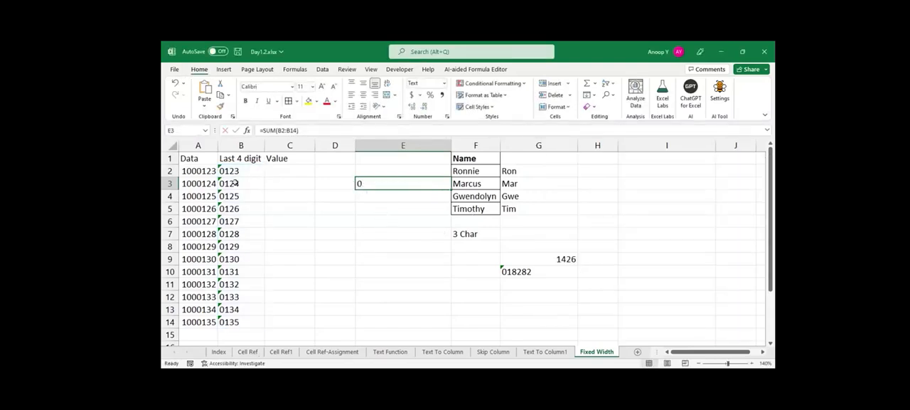
Convert the four-digit text to numbers with =VALUE(B2) in C2 and fill the formula down to C14.
{"action": "left_click_drag", "start_coordinate": [239, 169], "coordinate": [241, 322]}
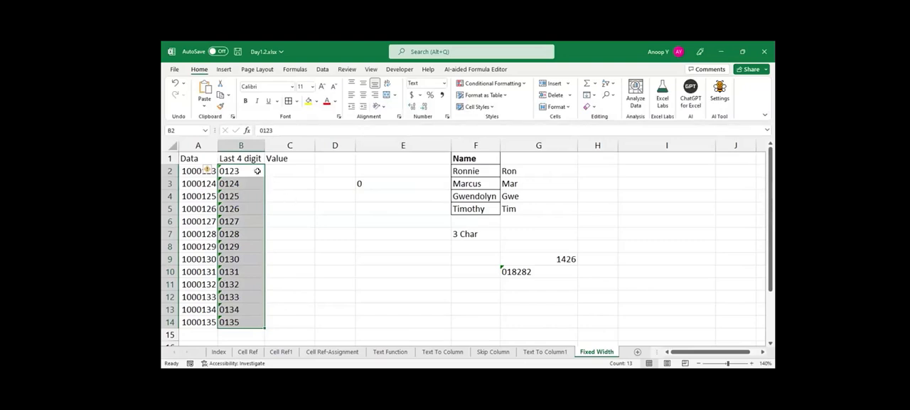
{"action": "left_click_drag", "start_coordinate": [242, 172], "coordinate": [232, 324]}
{"action": "left_click", "coordinate": [286, 170]}
{"action": "type", "text": "=v"}
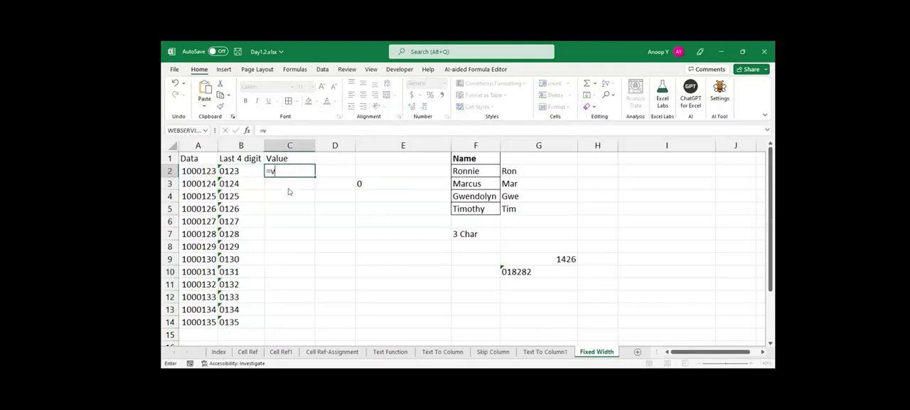
{"action": "key", "text": "Tab"}
{"action": "key", "text": "Left"}
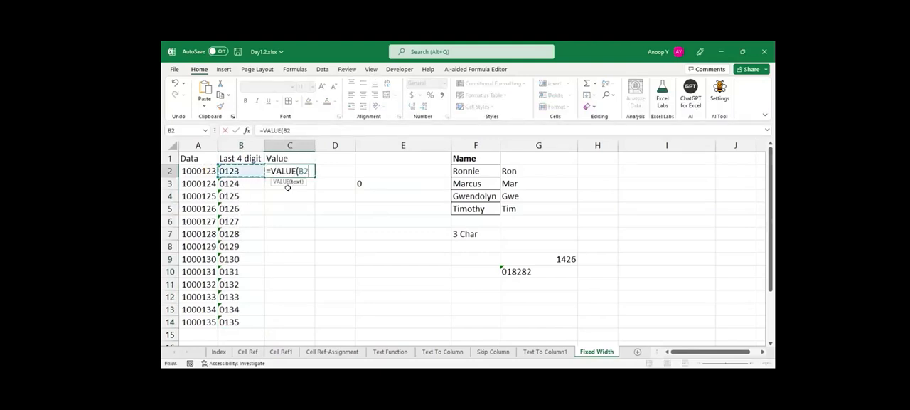
{"action": "key", "text": "Return"}
{"action": "key", "text": "Up"}
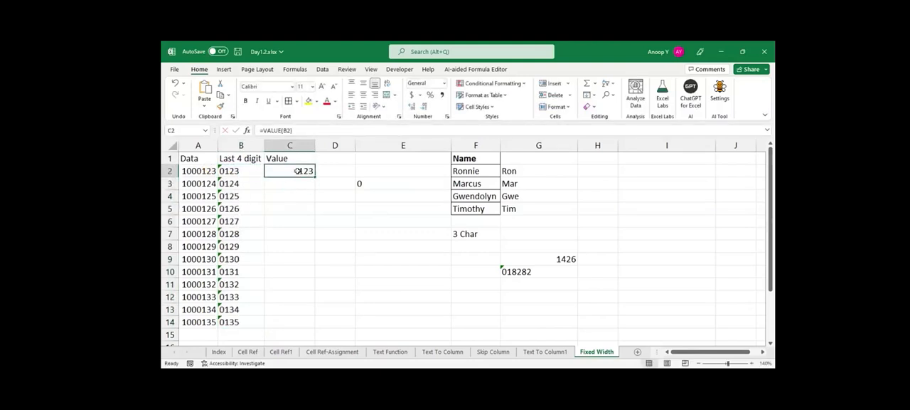
{"action": "double_click", "coordinate": [298, 171]}
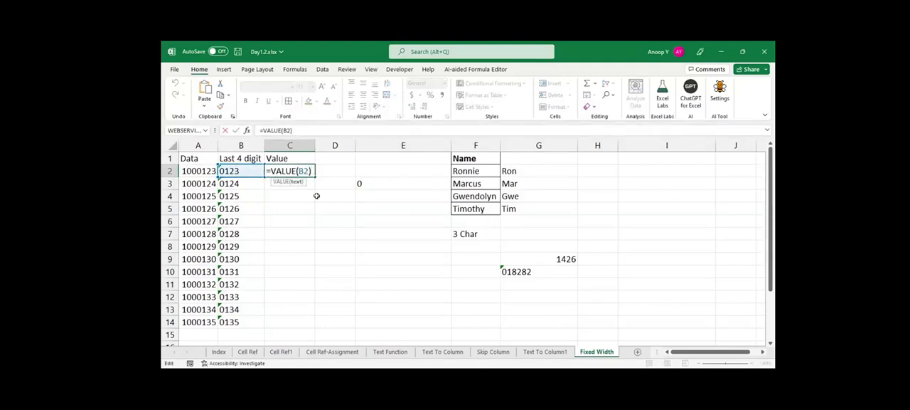
{"action": "key", "text": "ctrl+Return"}
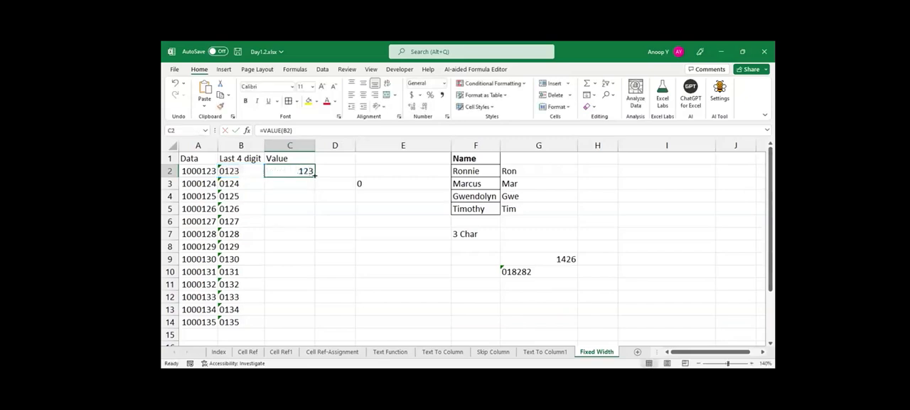
{"action": "double_click", "coordinate": [315, 175]}
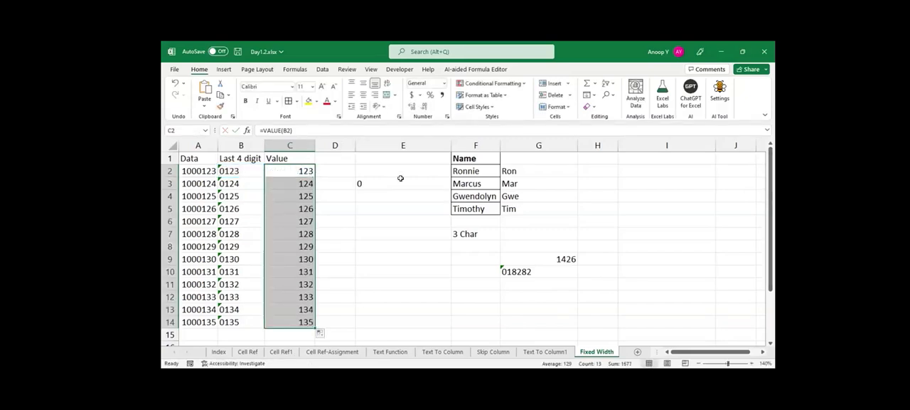
Sum the converted numbers with =SUM(C2:C14) in E4.
{"action": "left_click", "coordinate": [385, 201]}
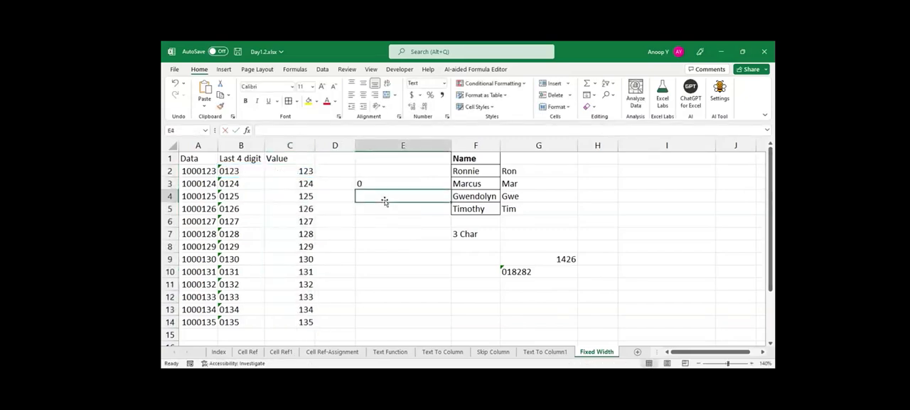
{"action": "type", "text": "=SUM("}
{"action": "key", "text": "Up"}
{"action": "key", "text": "Up"}
{"action": "key", "text": "Left"}
{"action": "key", "text": "Left"}
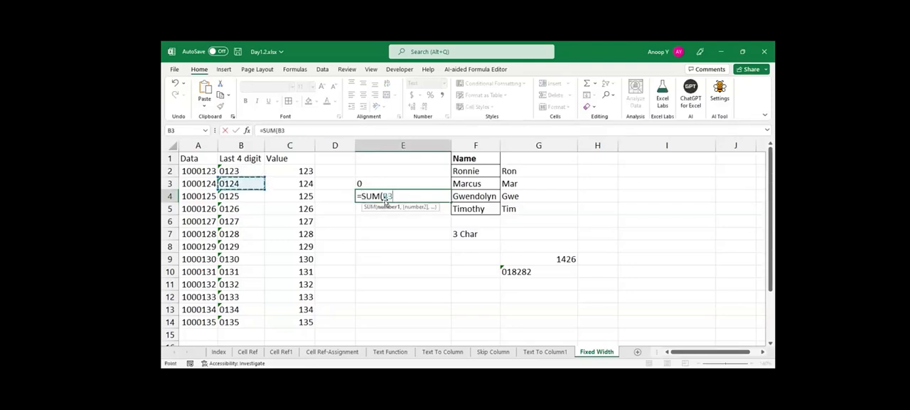
{"action": "type", "text": ":C14"}
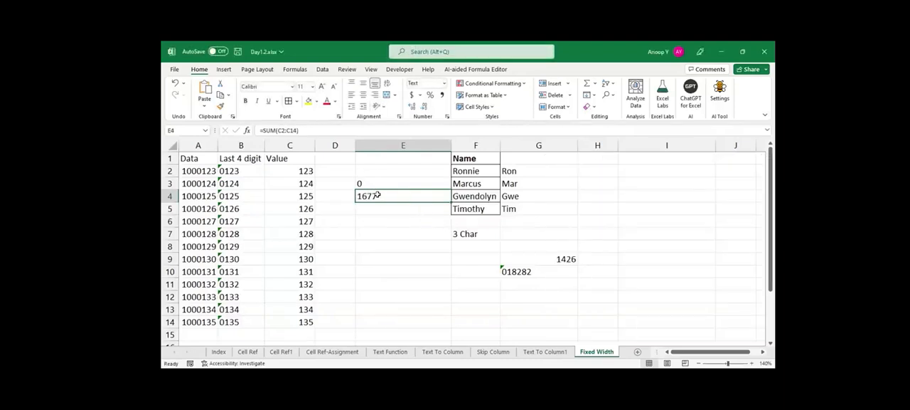
Copy the General formatting of blank cell D1 onto the cells of columns D and E beside the data.
{"action": "key", "text": "Down"}
{"action": "key", "text": "Down"}
{"action": "key", "text": "Up"}
{"action": "key", "text": "Up"}
{"action": "key", "text": "Up"}
{"action": "key", "text": "Left"}
{"action": "key", "text": "Up"}
{"action": "key", "text": "Up"}
{"action": "key", "text": "Right"}
{"action": "key", "text": "Left"}
{"action": "key", "text": "ctrl+c"}
{"action": "key", "text": "shift+Right"}
{"action": "key", "text": "shift+Down"}
{"action": "key", "text": "shift+Down"}
{"action": "key", "text": "shift+Down"}
{"action": "key", "text": "shift+Down"}
{"action": "key", "text": "shift+Down"}
{"action": "key", "text": "shift+Down"}
{"action": "key", "text": "shift+Down"}
{"action": "key", "text": "shift+Down"}
{"action": "key", "text": "shift+Down"}
{"action": "key", "text": "shift+Down"}
{"action": "key", "text": "shift+Down"}
{"action": "key", "text": "shift+Down"}
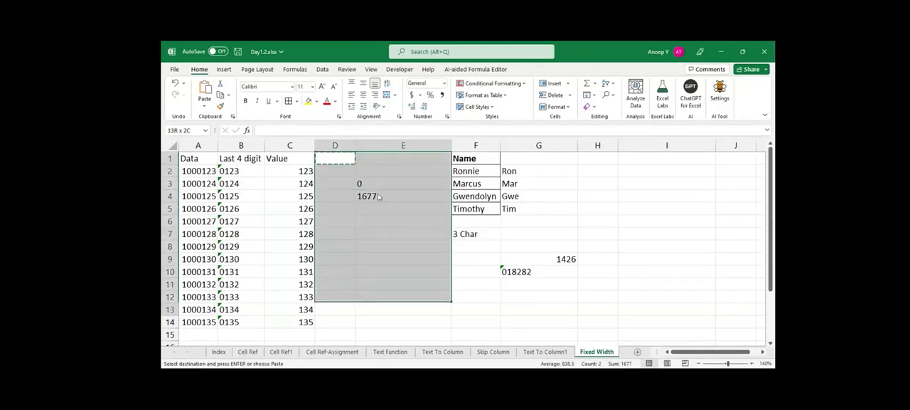
{"action": "key", "text": "Escape"}
Centre the two sum results in E3:E4 horizontally.
{"action": "key", "text": "Down"}
{"action": "key", "text": "Down"}
{"action": "key", "text": "Right"}
{"action": "key", "text": "Down"}
{"action": "key", "text": "Up"}
{"action": "key", "text": "shift+Down"}
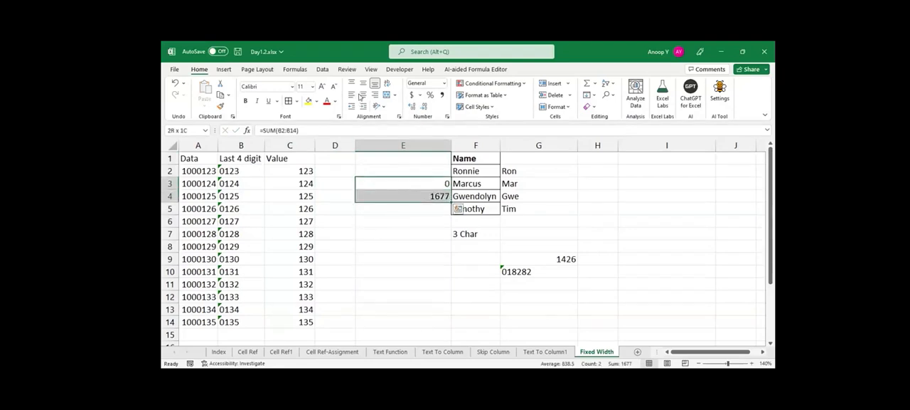
{"action": "left_click", "coordinate": [363, 96]}
{"action": "left_click", "coordinate": [363, 208]}
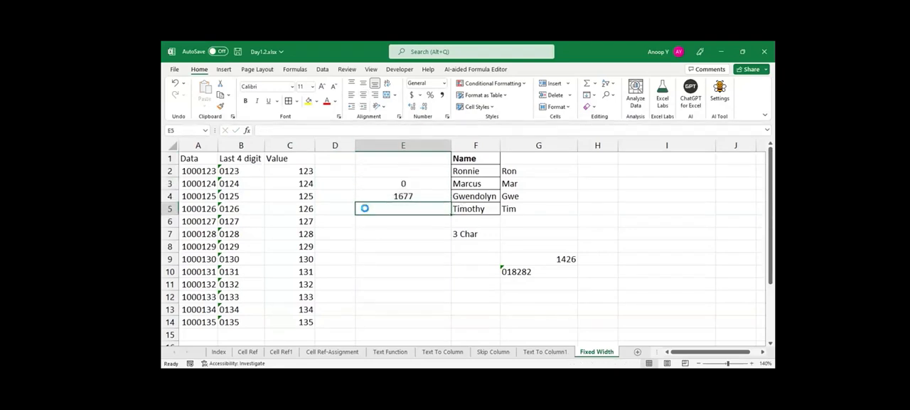
Enter 123456789 as a number in E12.
{"action": "left_click", "coordinate": [525, 257]}
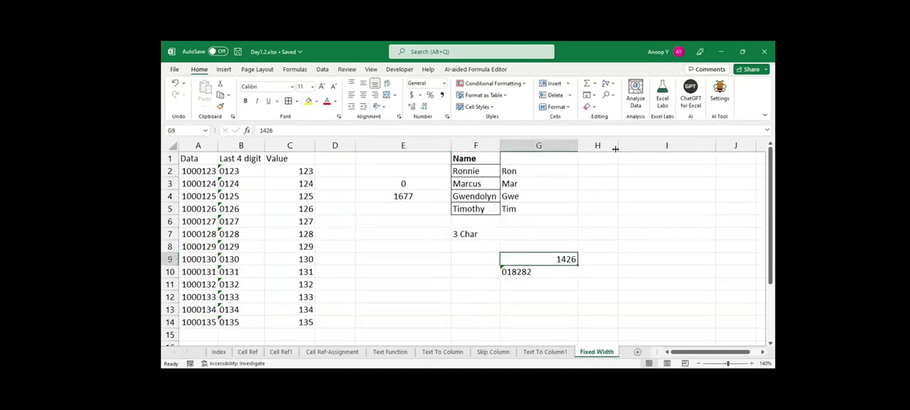
{"action": "left_click", "coordinate": [446, 296]}
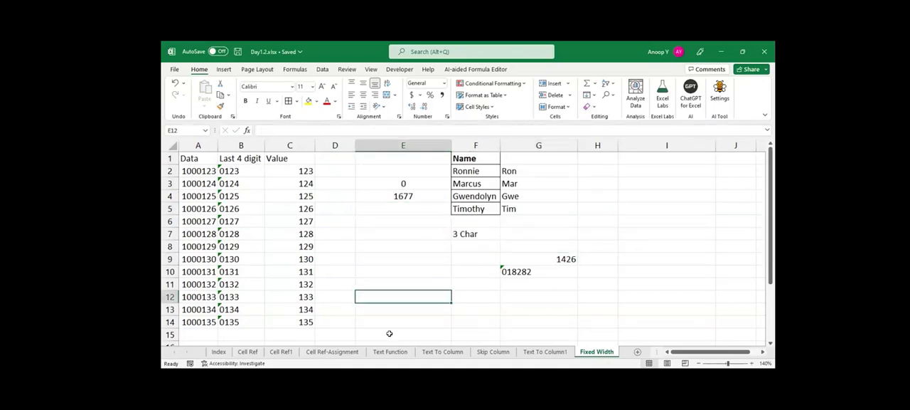
{"action": "type", "text": "12"}
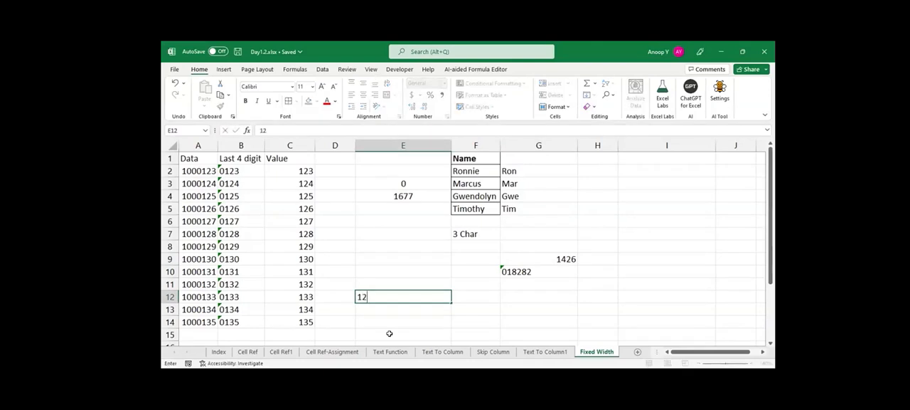
{"action": "type", "text": "3456789"}
{"action": "key", "text": "Return"}
{"action": "key", "text": "Up"}
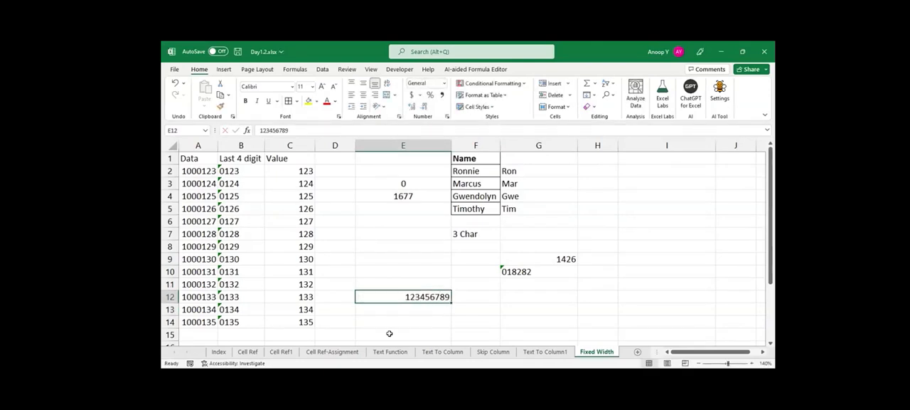
{"action": "left_click", "coordinate": [304, 130]}
{"action": "type", "text": "1"}
{"action": "key", "text": "Return"}
{"action": "key", "text": "Up"}
{"action": "left_click", "coordinate": [310, 130]}
{"action": "type", "text": "2"}
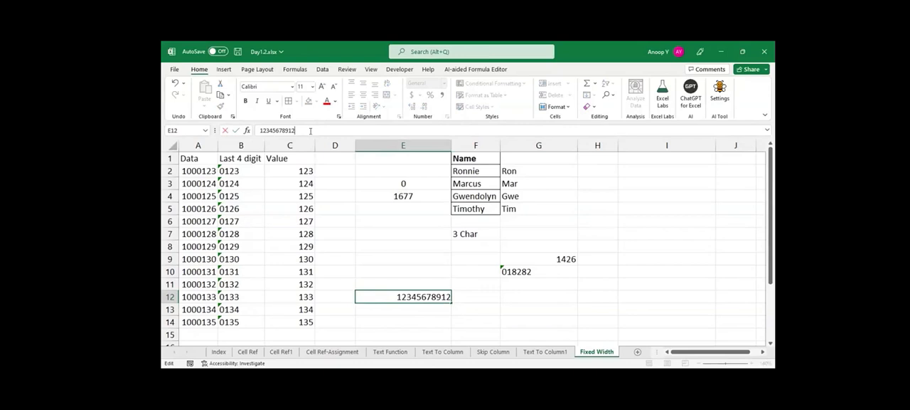
{"action": "key", "text": "Return"}
{"action": "key", "text": "Up"}
{"action": "left_click", "coordinate": [310, 130]}
{"action": "type", "text": "3"}
{"action": "key", "text": "Return"}
{"action": "key", "text": "Up"}
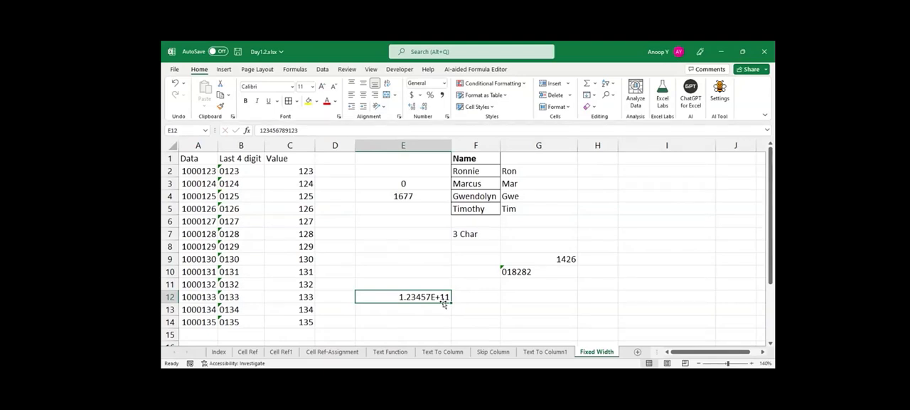
Convert the long number in E12 to text by adding a leading apostrophe.
{"action": "double_click", "coordinate": [441, 300]}
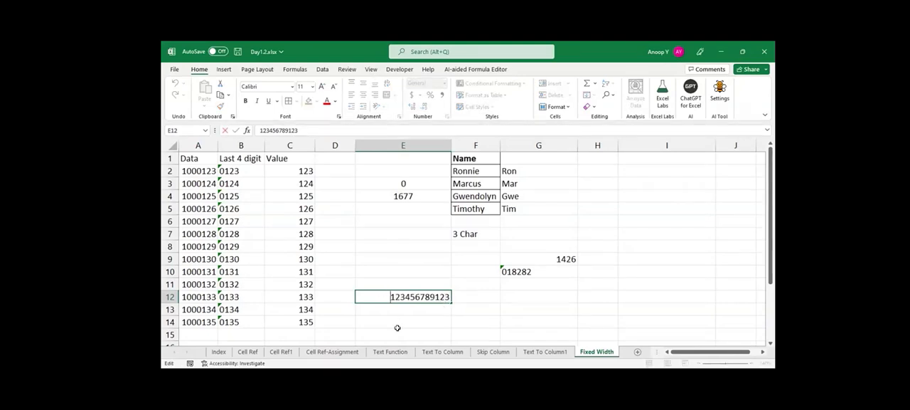
{"action": "key", "text": "Home"}
{"action": "type", "text": "'"}
{"action": "key", "text": "Return"}
{"action": "key", "text": "Up"}
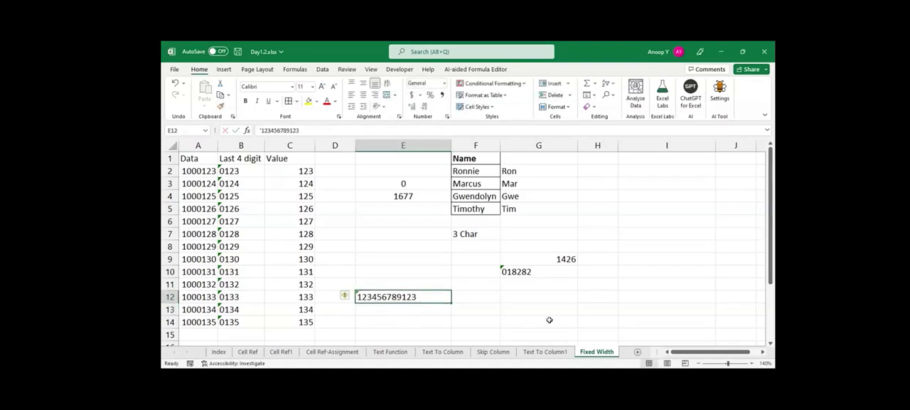
Append 34 to the text number in E12 and save the workbook.
{"action": "double_click", "coordinate": [421, 297]}
{"action": "type", "text": "34"}
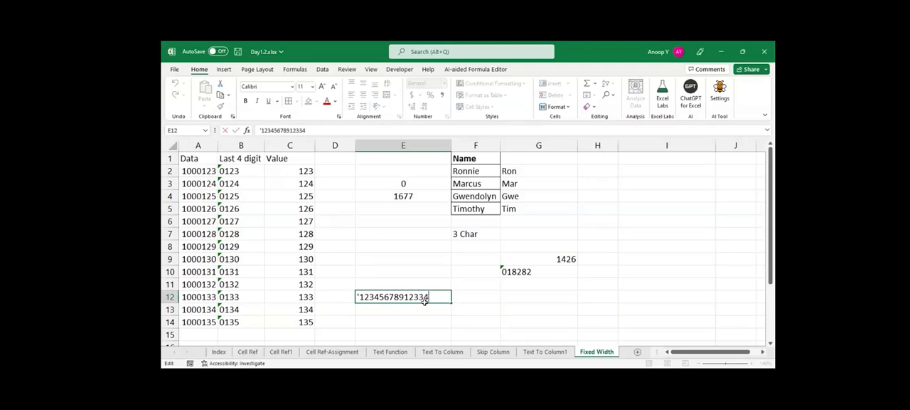
{"action": "key", "text": "Return"}
{"action": "left_click", "coordinate": [424, 301]}
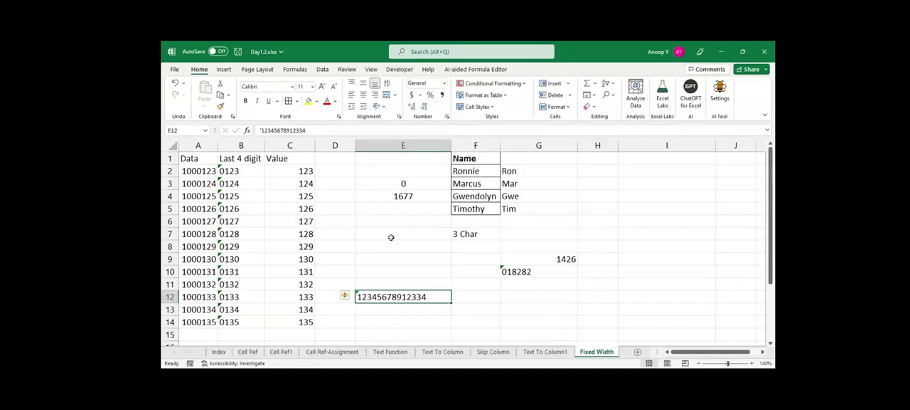
{"action": "key", "text": "ctrl+s"}
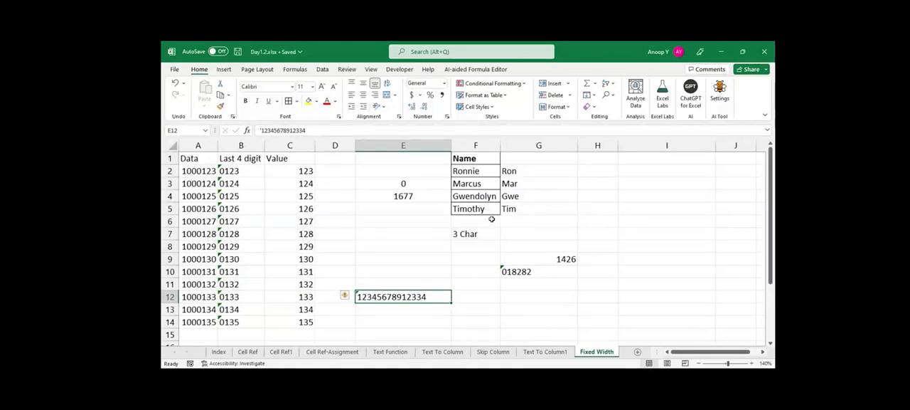
Open the Index sheet and review the topics from Cell Ref to Flash Fill, ending on Value.
{"action": "left_click", "coordinate": [217, 354]}
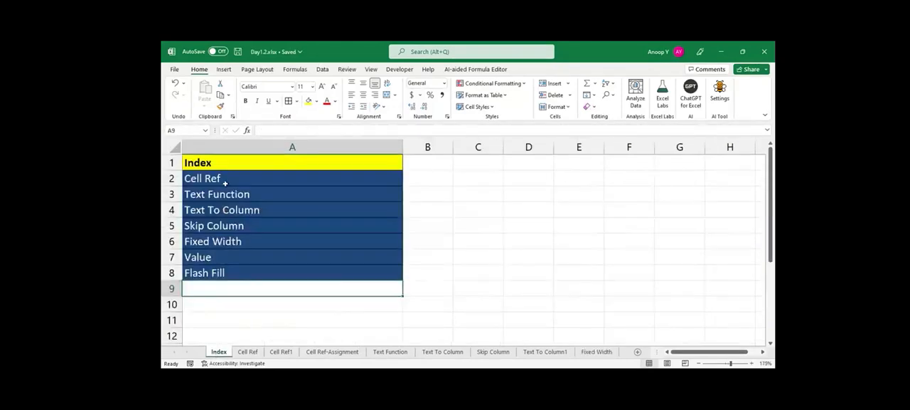
{"action": "left_click_drag", "start_coordinate": [224, 177], "coordinate": [217, 271]}
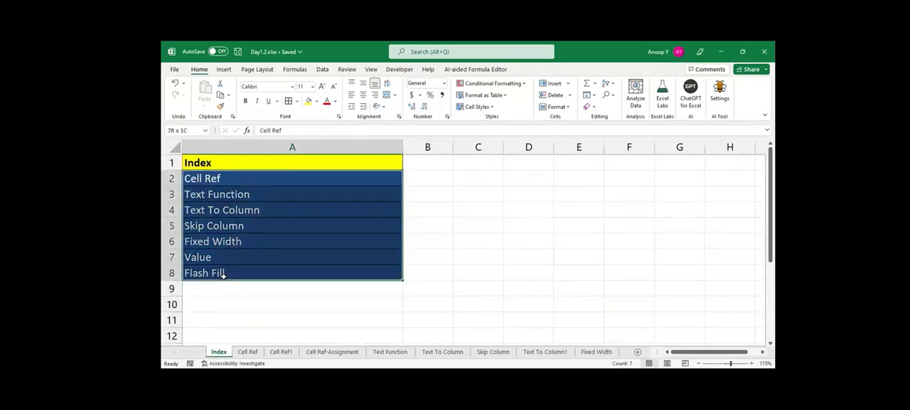
{"action": "left_click", "coordinate": [246, 260]}
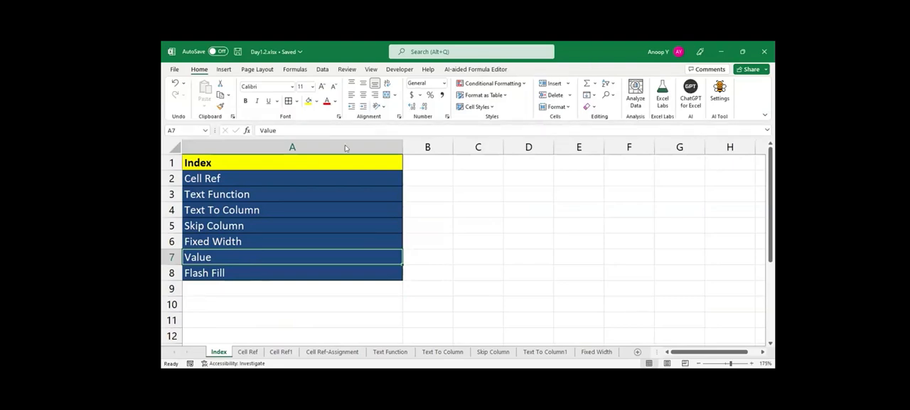
Switch to the Day1.1.xlsx workbook and review its Index topics from Data Type in Excel to Range Protection.
{"action": "key", "text": "alt+Tab"}
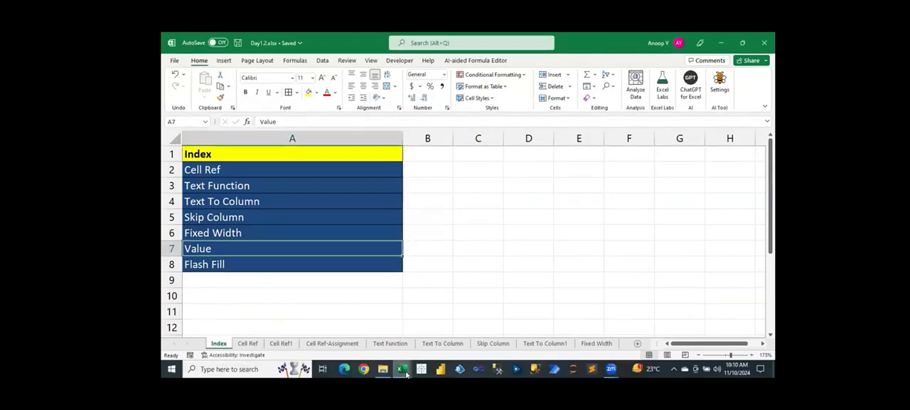
{"action": "left_click", "coordinate": [407, 373]}
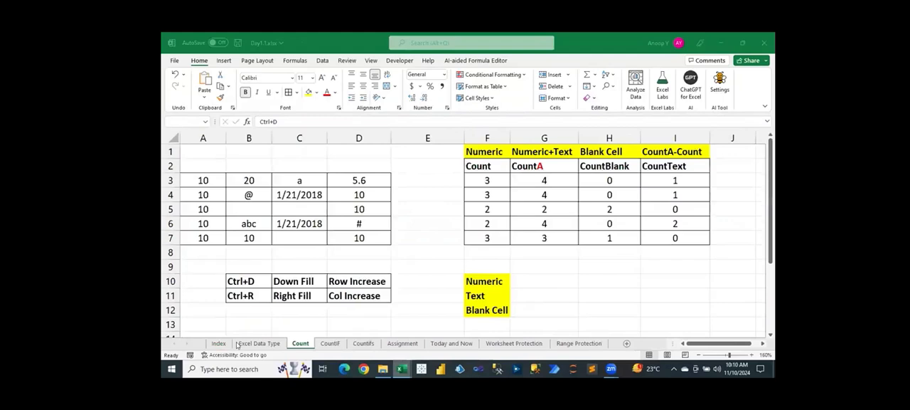
{"action": "left_click", "coordinate": [348, 327]}
{"action": "left_click", "coordinate": [218, 343]}
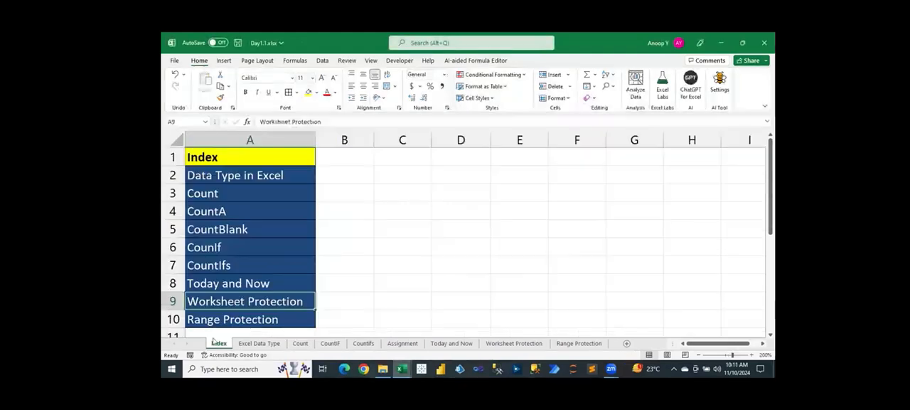
{"action": "left_click_drag", "start_coordinate": [230, 177], "coordinate": [232, 317]}
{"action": "left_click", "coordinate": [402, 265]}
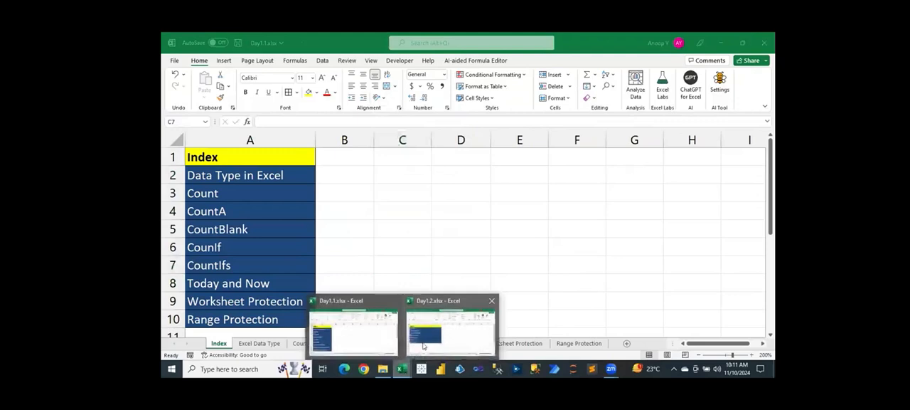
Switch back to Day1.2.xlsx and arrange it as a smaller window so both workbooks' Index lists show side by side.
{"action": "left_click", "coordinate": [447, 329]}
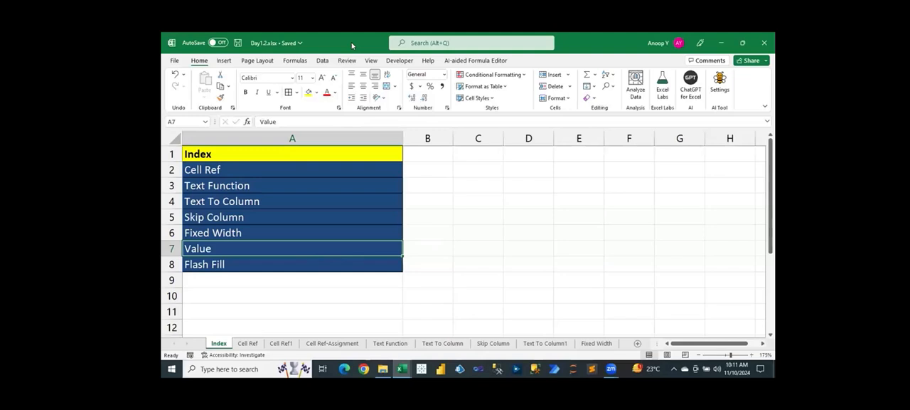
{"action": "left_click_drag", "start_coordinate": [351, 46], "coordinate": [447, 112]}
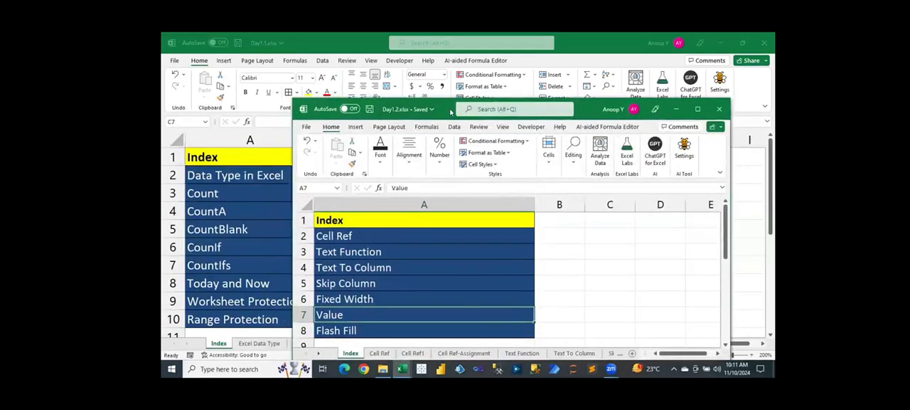
{"action": "left_click_drag", "start_coordinate": [450, 111], "coordinate": [474, 86]}
{"action": "left_click", "coordinate": [431, 225]}
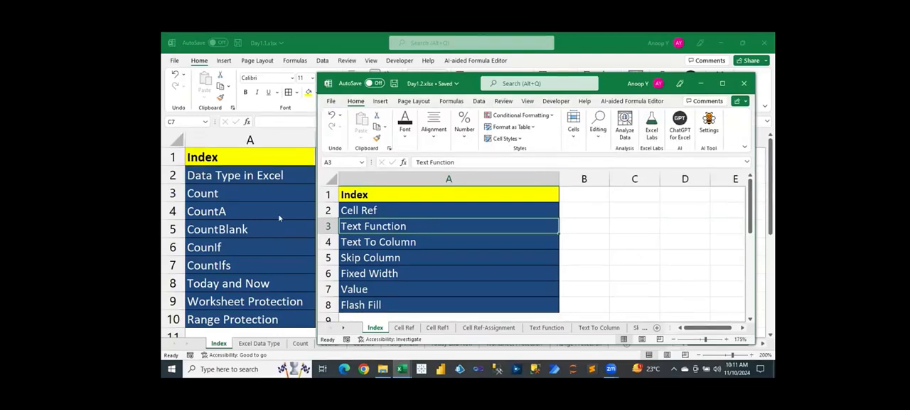
Return to Day1.1.xlsx and look over the Count sheet's examples and the CountIF sheet.
{"action": "left_click", "coordinate": [252, 191]}
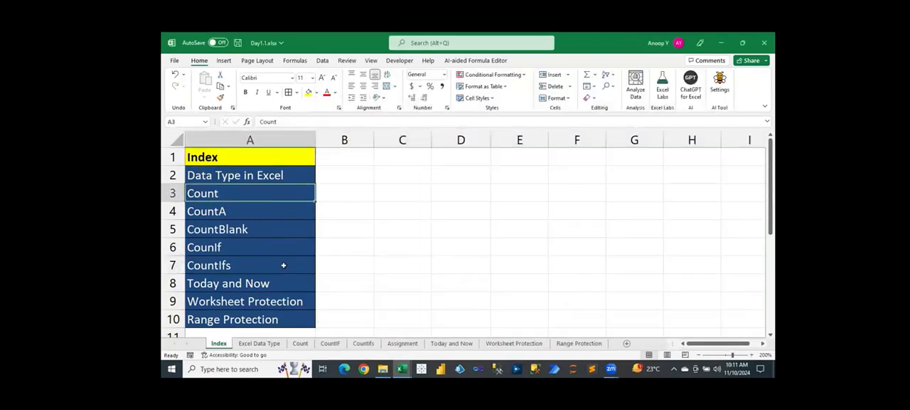
{"action": "left_click", "coordinate": [299, 344]}
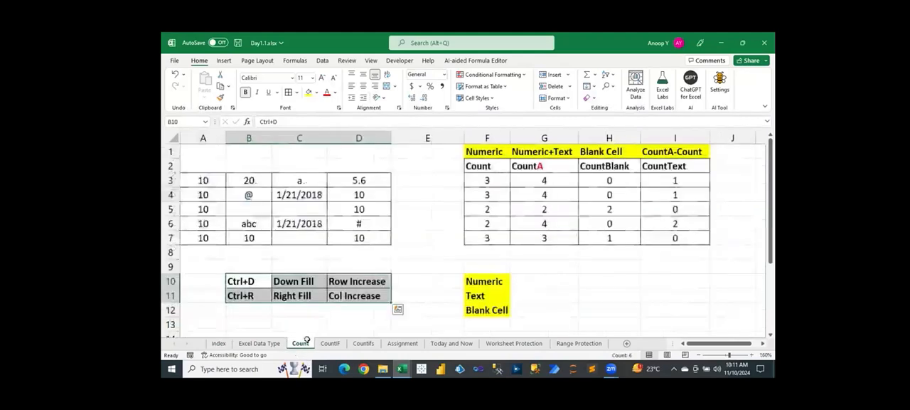
{"action": "left_click", "coordinate": [428, 269]}
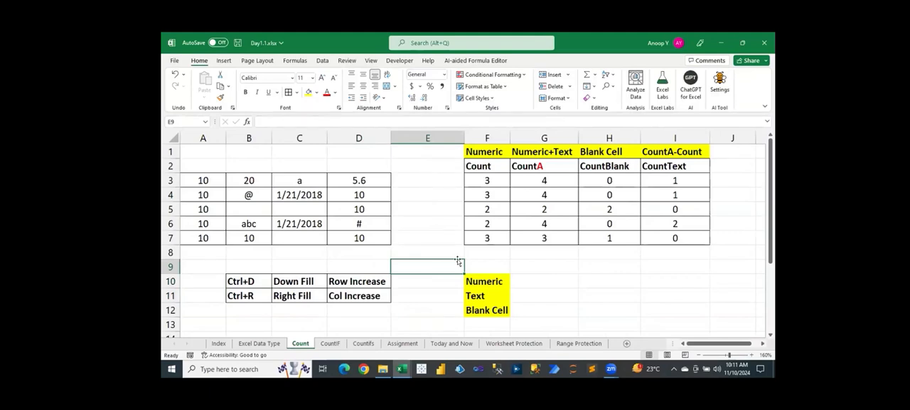
{"action": "left_click", "coordinate": [331, 344]}
{"action": "left_click", "coordinate": [466, 183]}
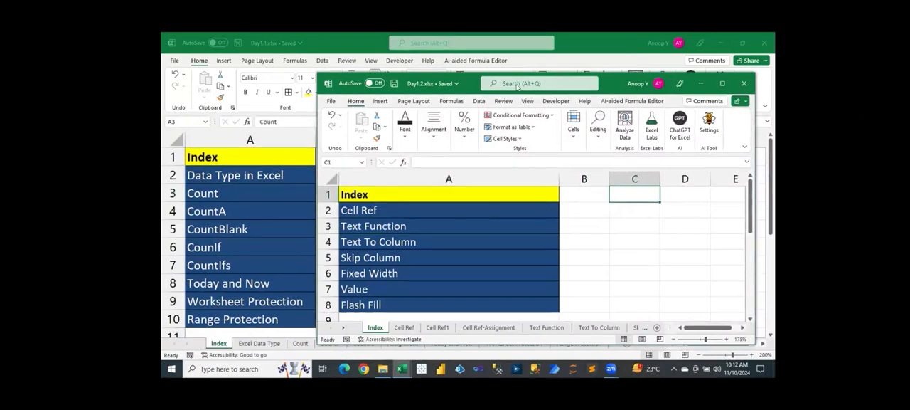
Go over the Text Function and Cell Ref topics in the Day1.2.xlsx Index.
{"action": "left_click", "coordinate": [449, 226]}
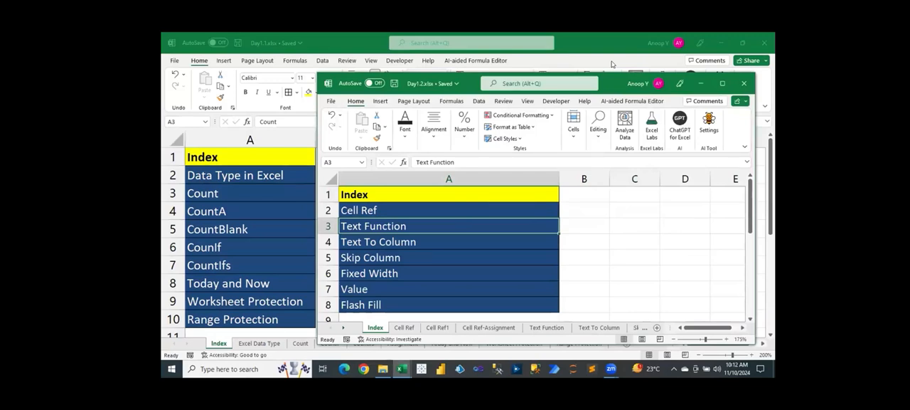
{"action": "left_click", "coordinate": [528, 205]}
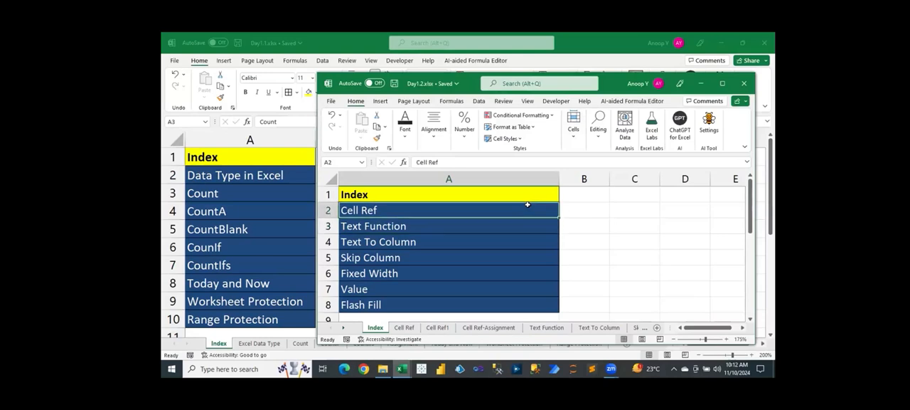